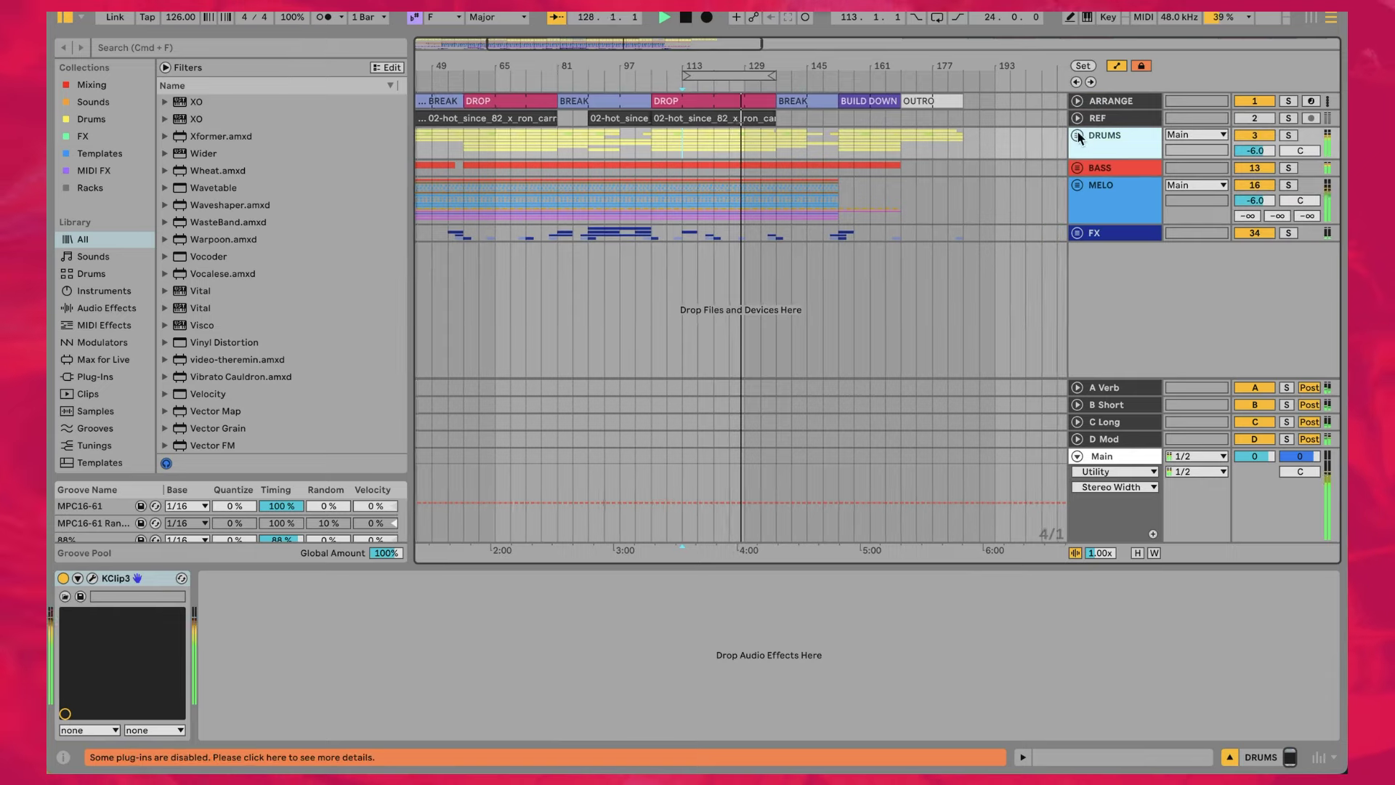
# Unfold the DRUMS group and examine its kick, snare, hat, clap and ride tracks across the arrangement.
pyautogui.click(1078, 135)
pyautogui.scroll(-1, 947, 178)
pyautogui.scroll(-1, 947, 178)
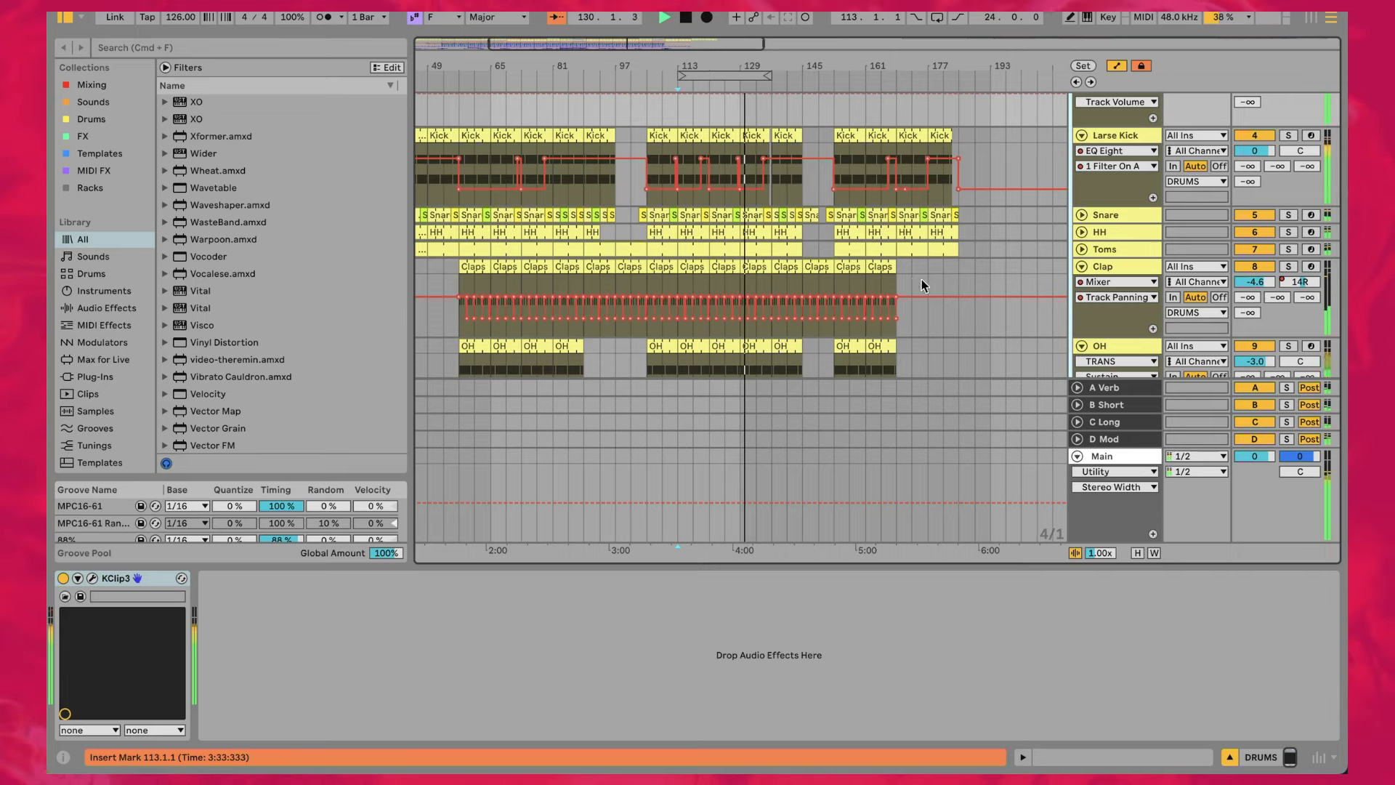
pyautogui.scroll(-1, 933, 279)
pyautogui.scroll(-3, 934, 279)
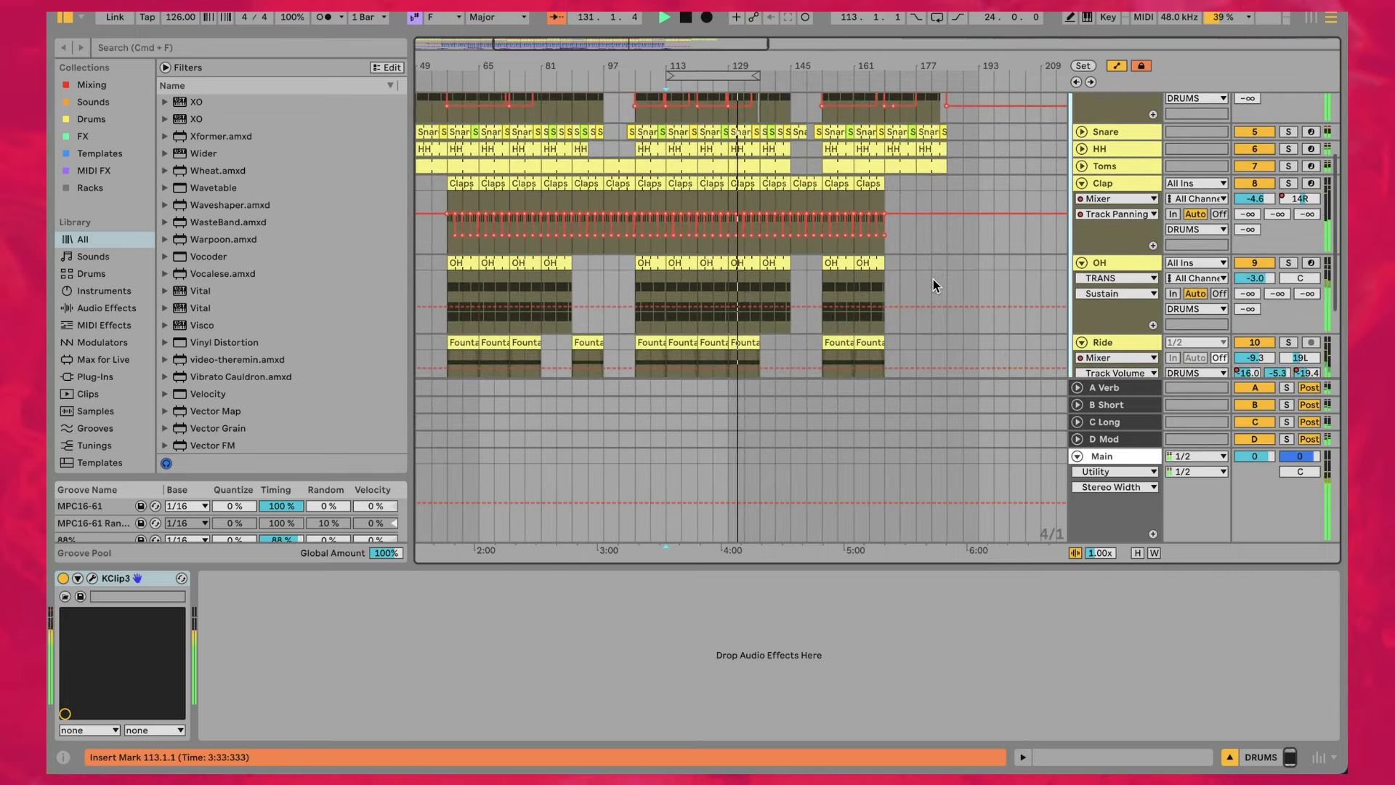
pyautogui.scroll(6, 933, 279)
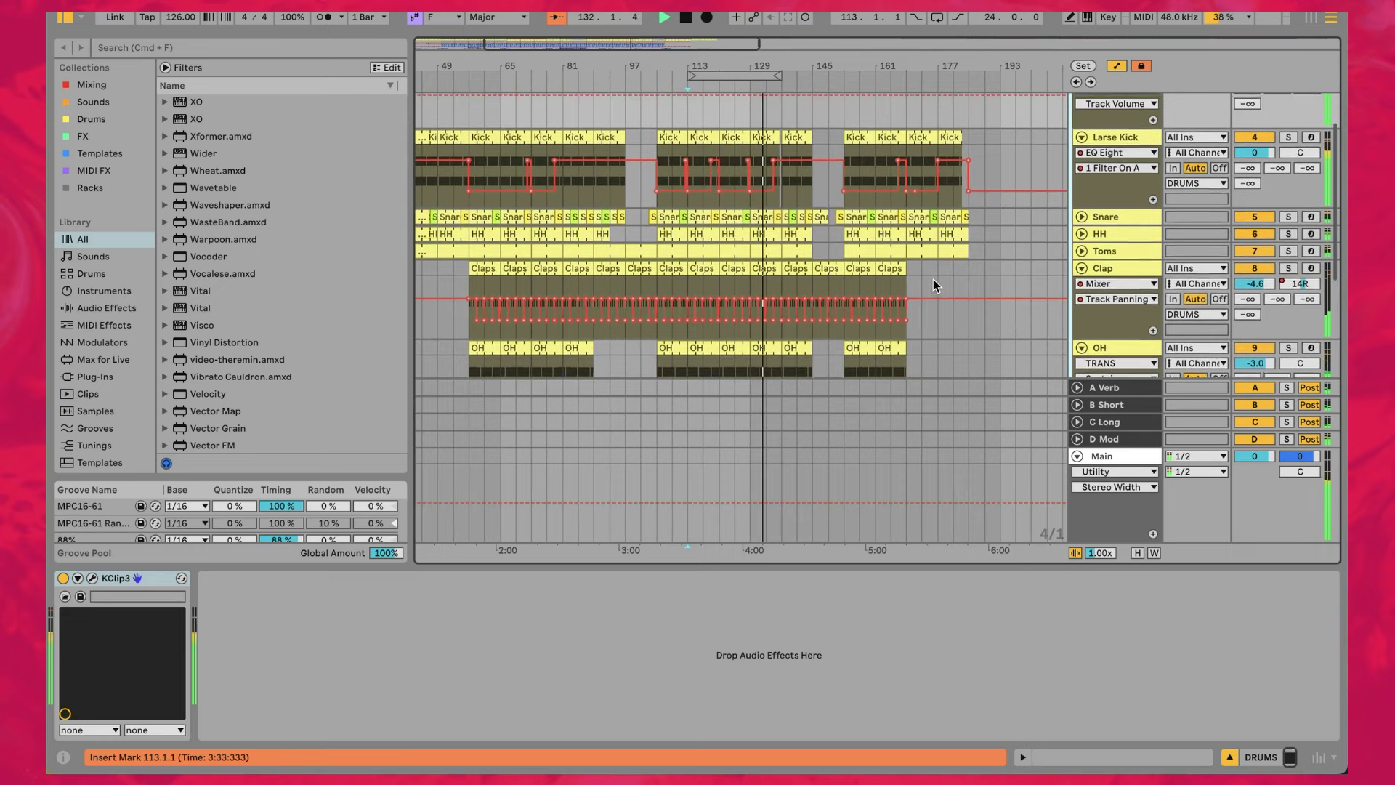
pyautogui.hscroll(-1, 933, 279)
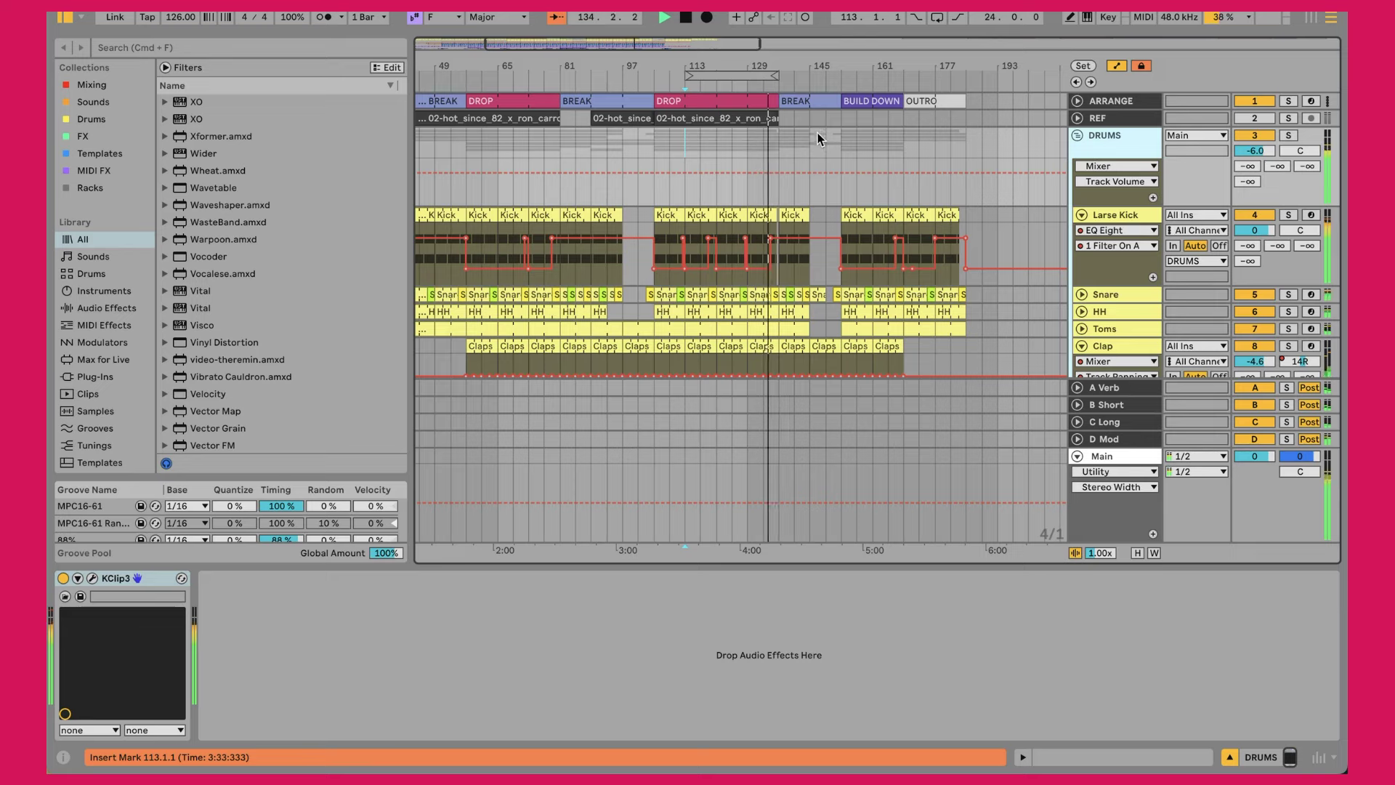
pyautogui.moveTo(764, 66); pyautogui.dragTo(808, 61)
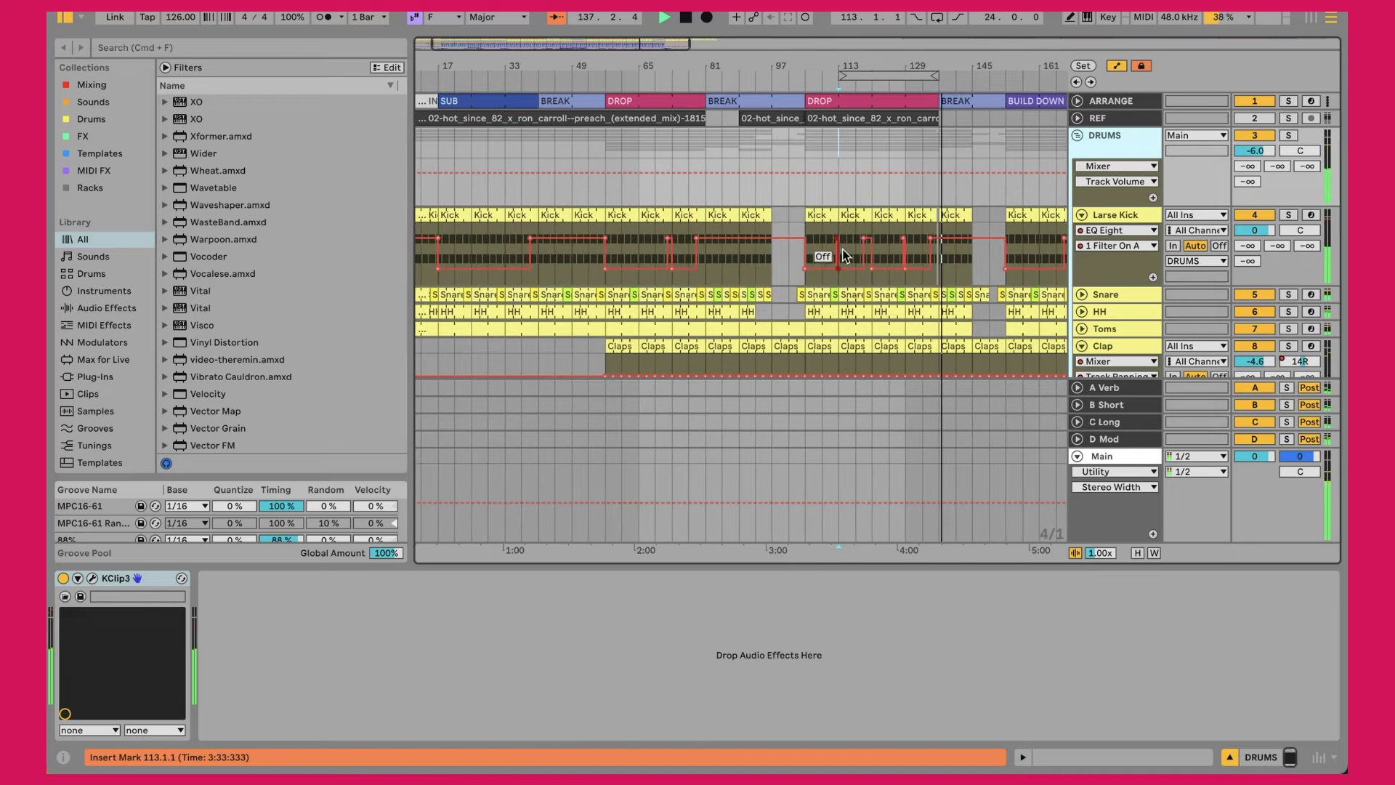
pyautogui.moveTo(767, 80); pyautogui.dragTo(763, 64)
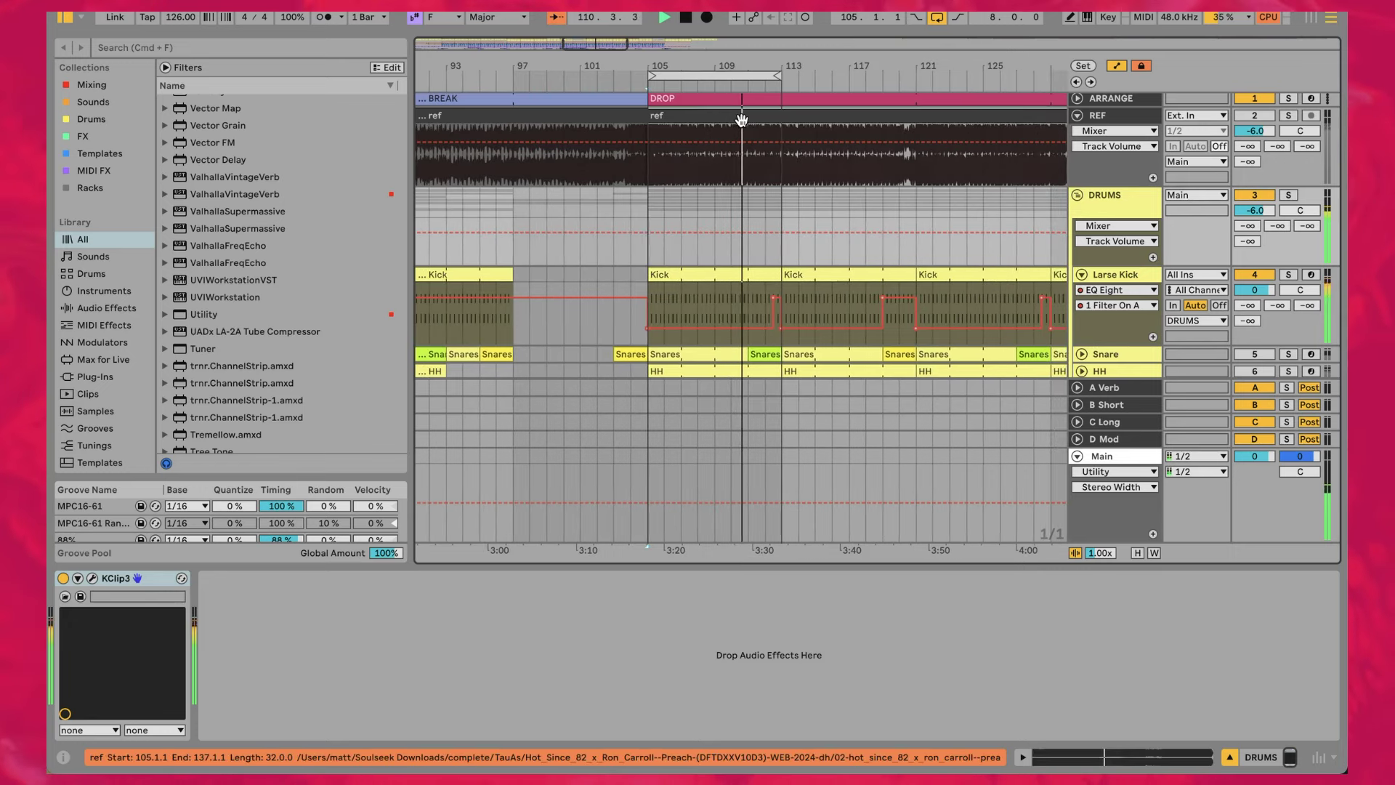
# Solo and unsolo the REF track to compare the reference with the remake during the drop.
pyautogui.click(1138, 118)
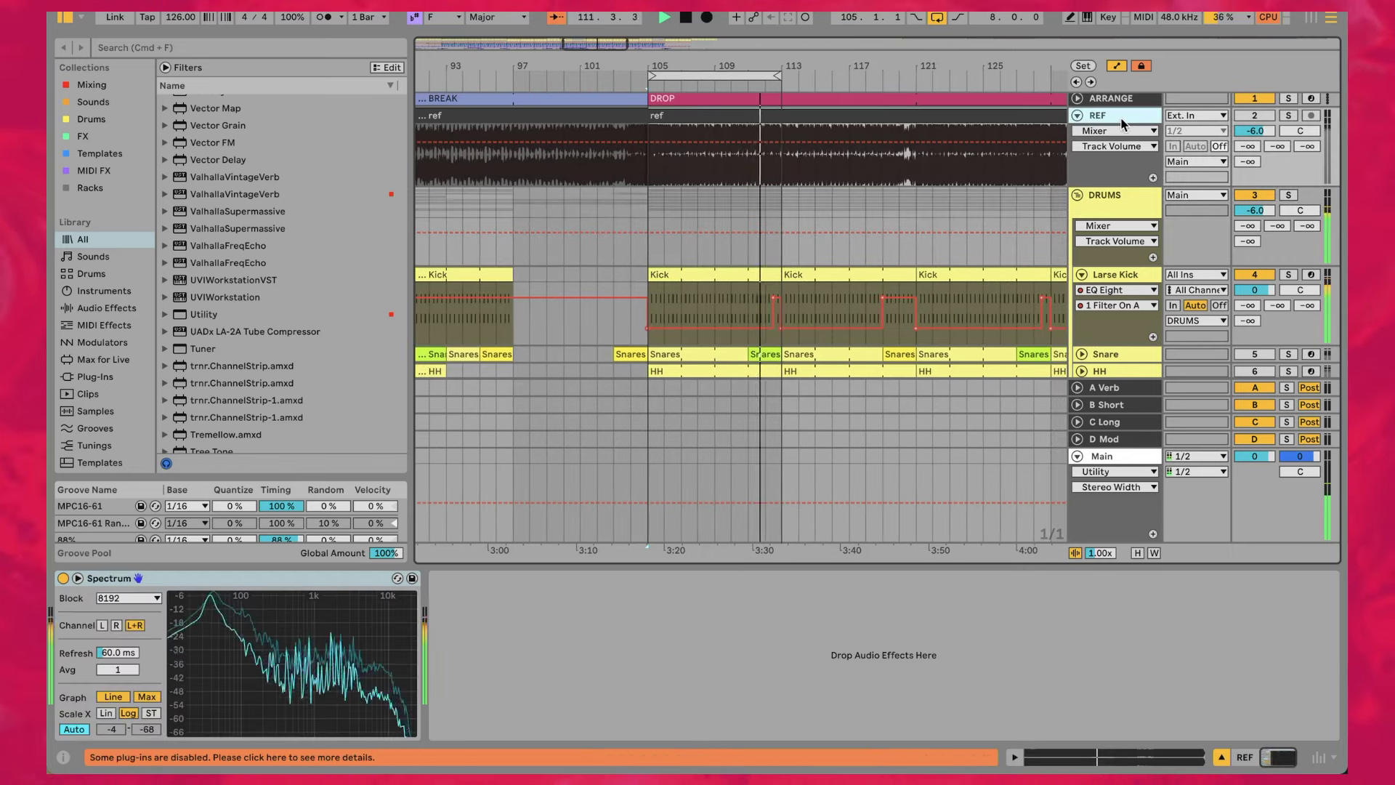
pyautogui.click(1290, 115)
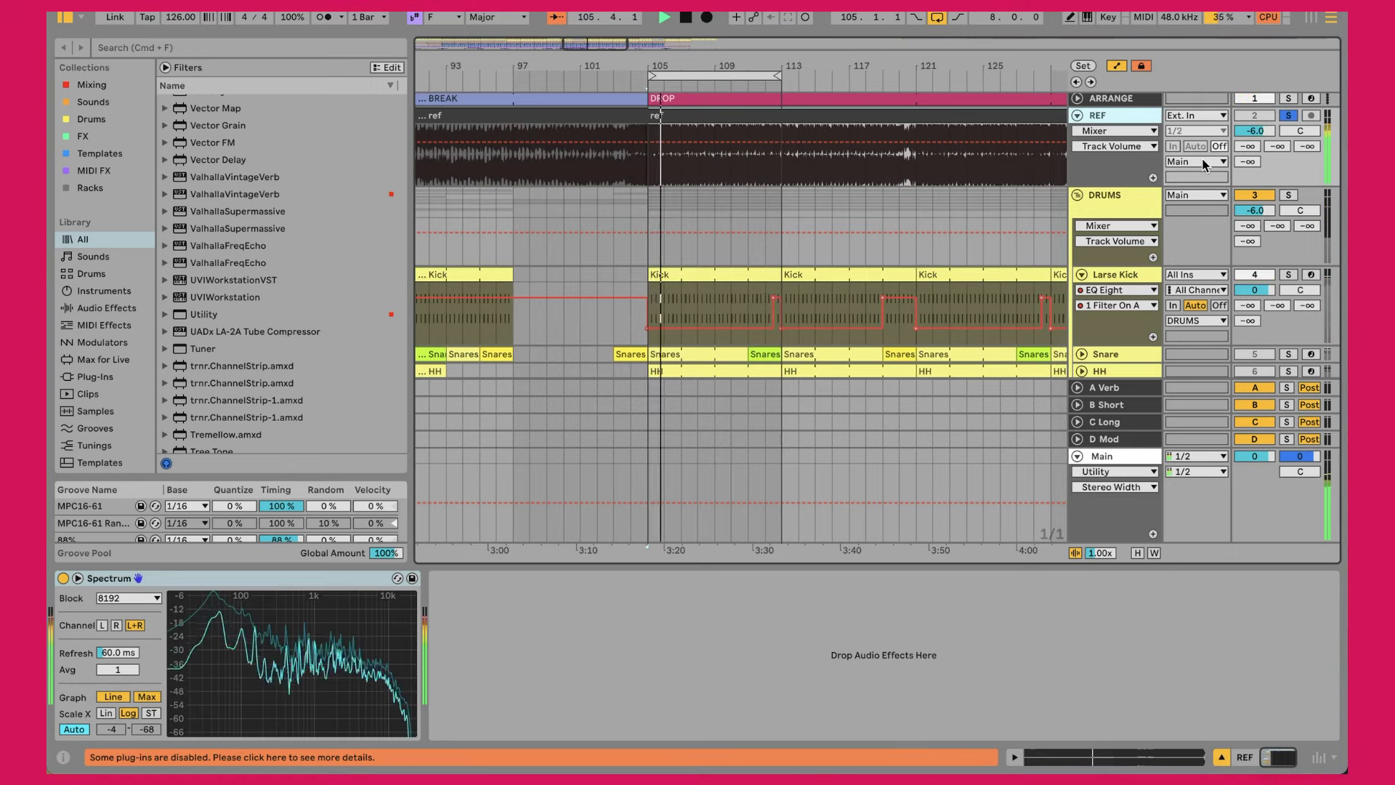
pyautogui.press('s')
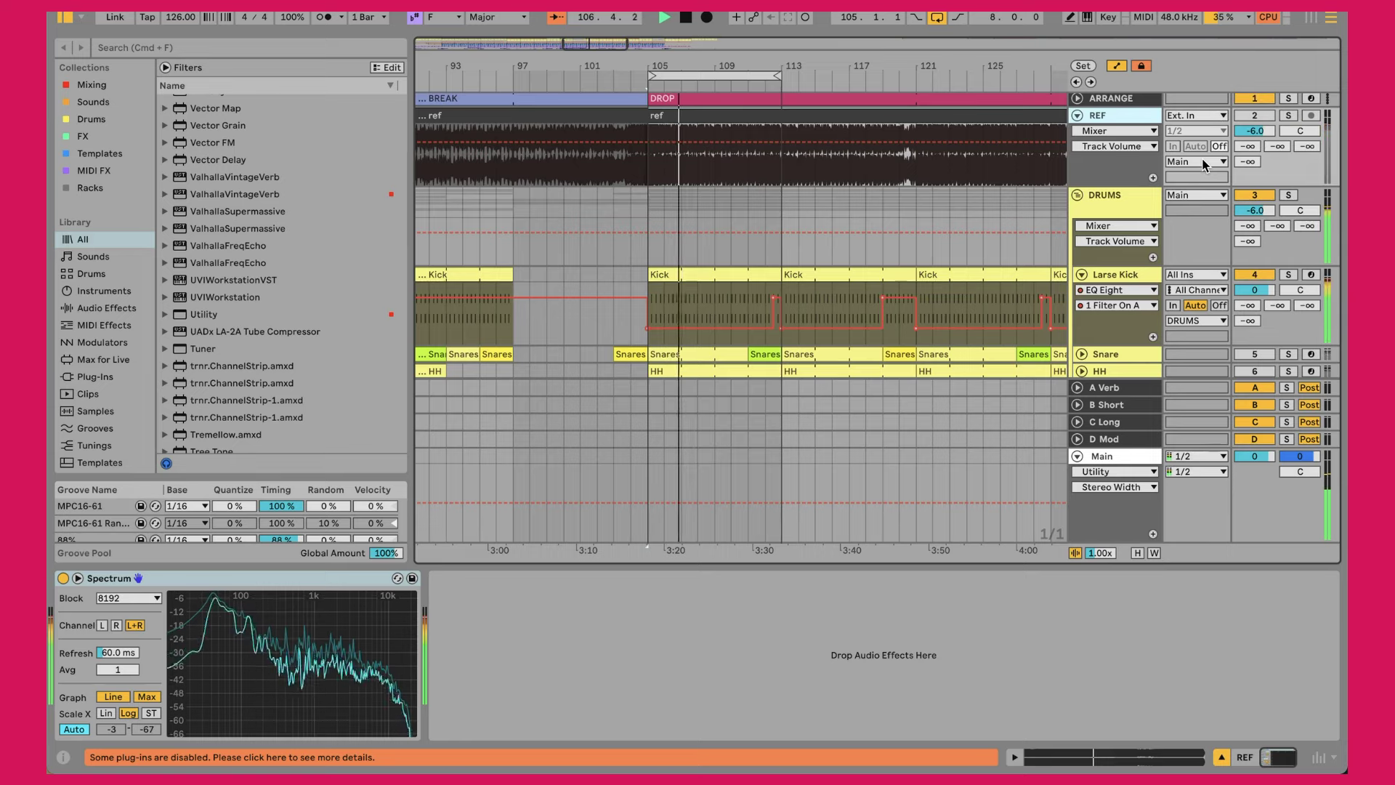
pyautogui.press('s')
pyautogui.press('s')
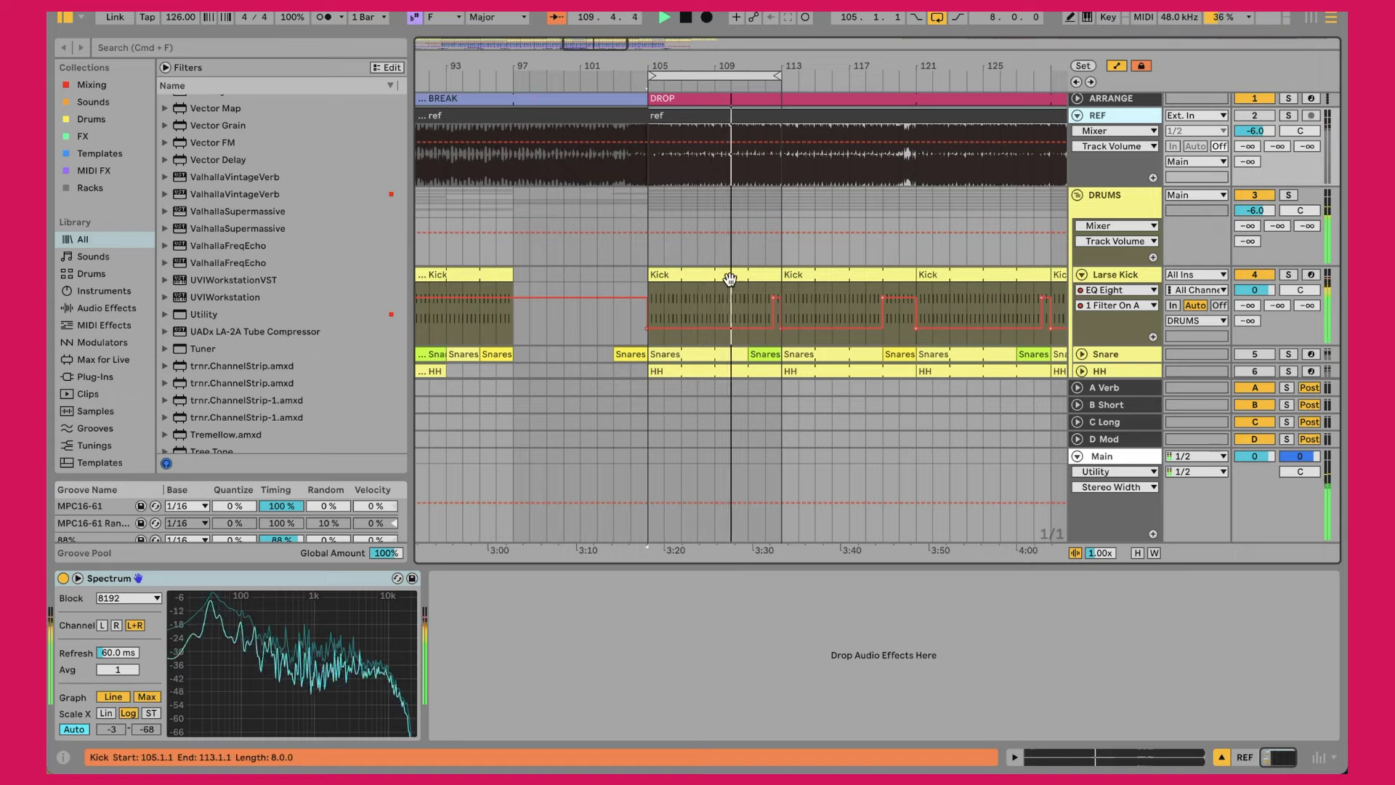
# Open the Kick clip at bar 105 on the Larse Kick track and examine its layered kick notes.
pyautogui.doubleClick(700, 274)
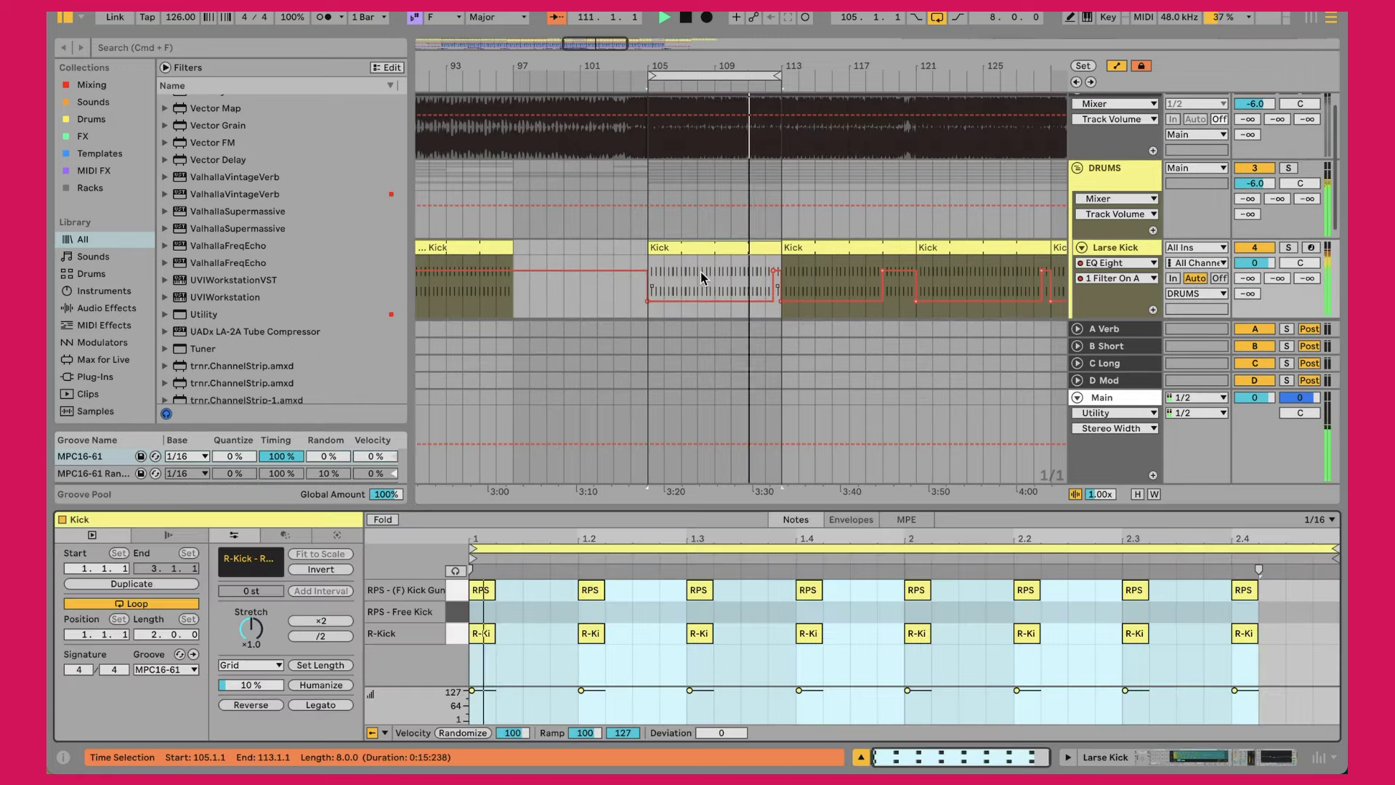
pyautogui.moveTo(632, 510); pyautogui.dragTo(620, 376)
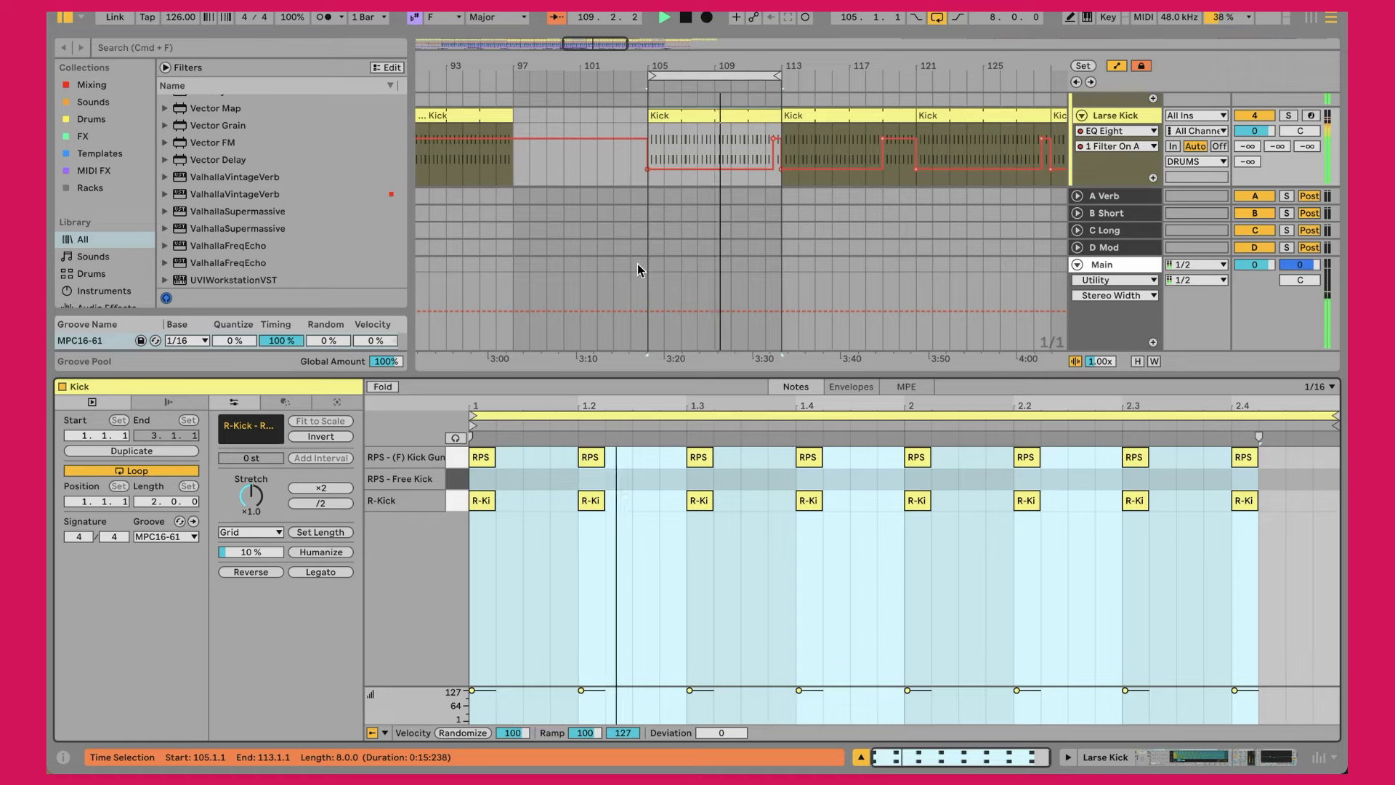
pyautogui.hscroll(-5, 638, 264)
pyautogui.scroll(3, 638, 264)
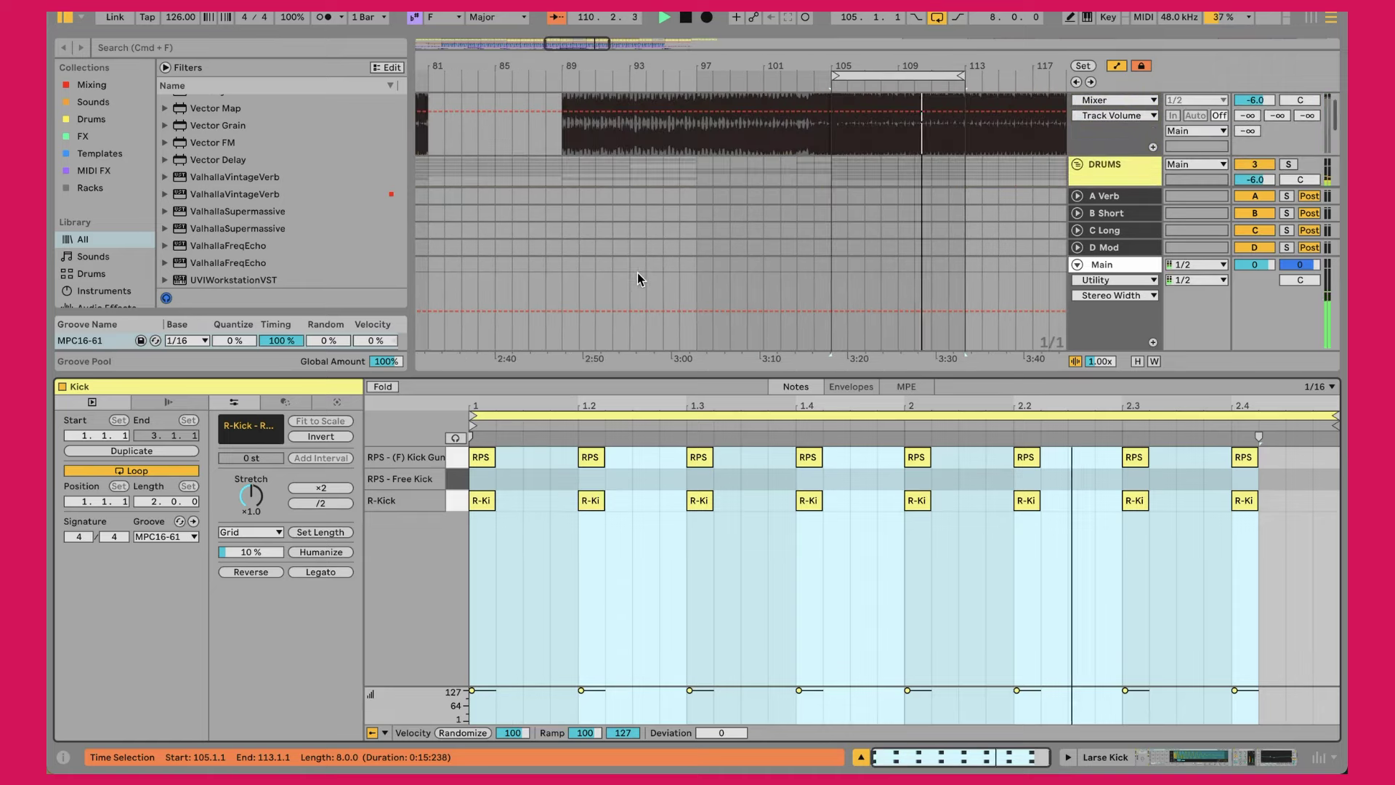
pyautogui.moveTo(651, 374); pyautogui.dragTo(651, 493)
# Show the short green clip at the very start of the REF track in the browser.
pyautogui.hscroll(-5, 639, 218)
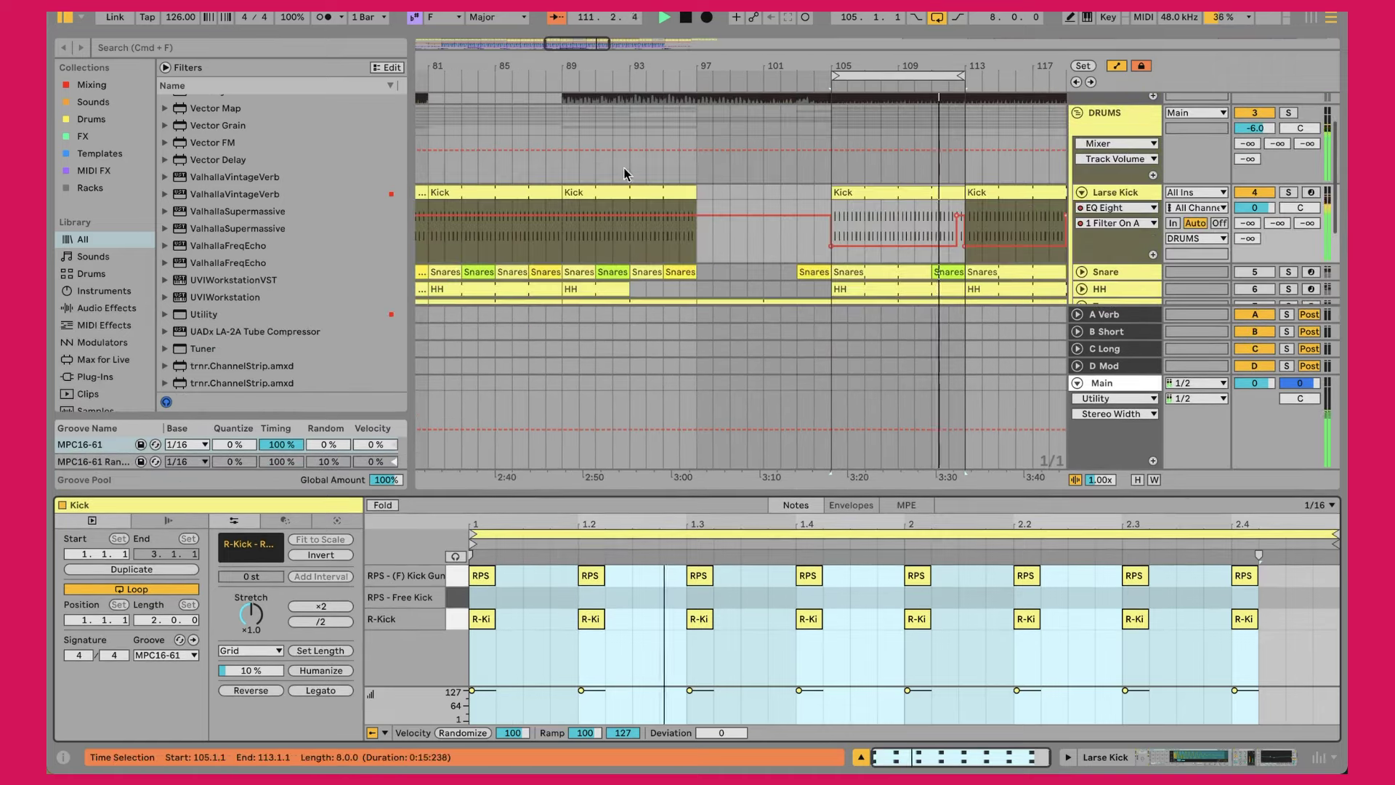
pyautogui.scroll(3, 625, 168)
pyautogui.hscroll(-20, 625, 169)
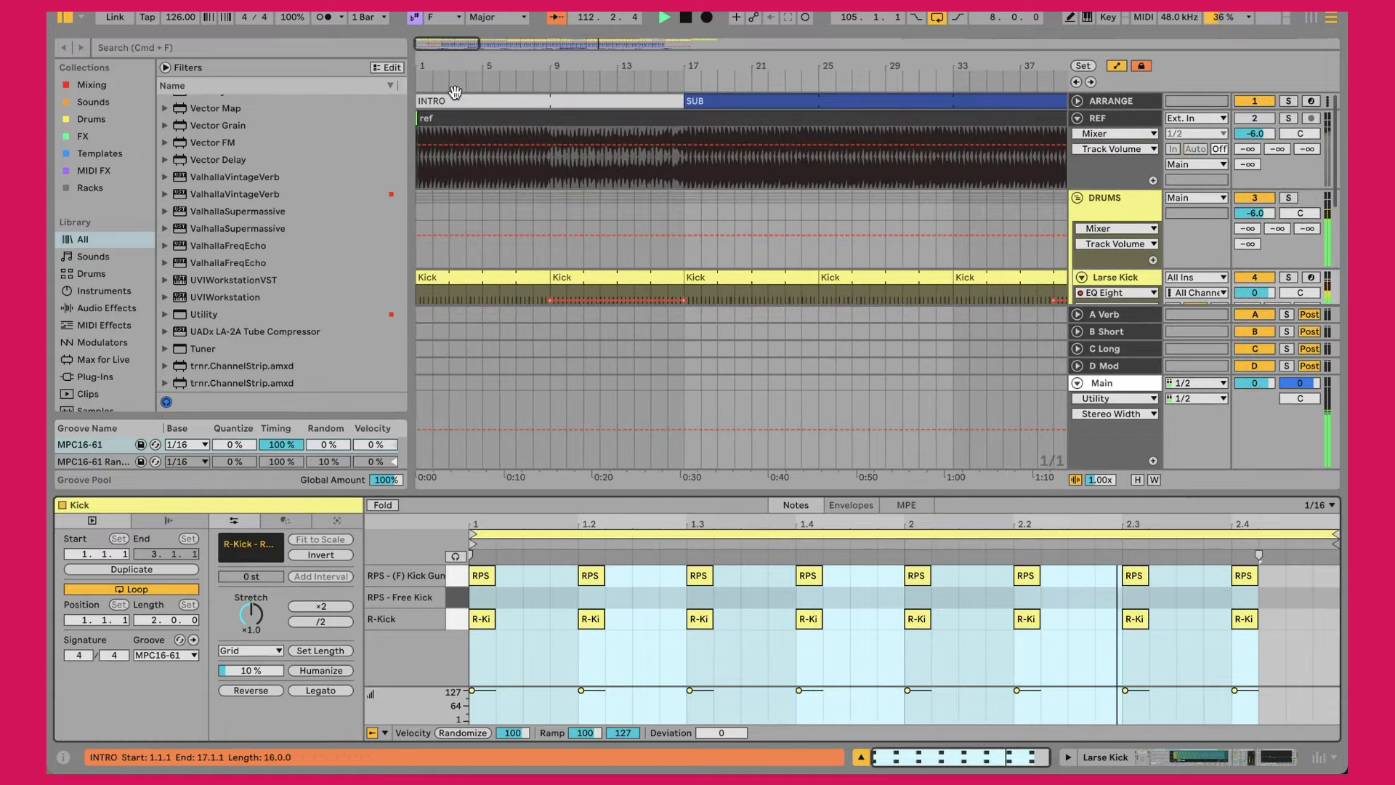
pyautogui.moveTo(418, 66); pyautogui.dragTo(420, 233)
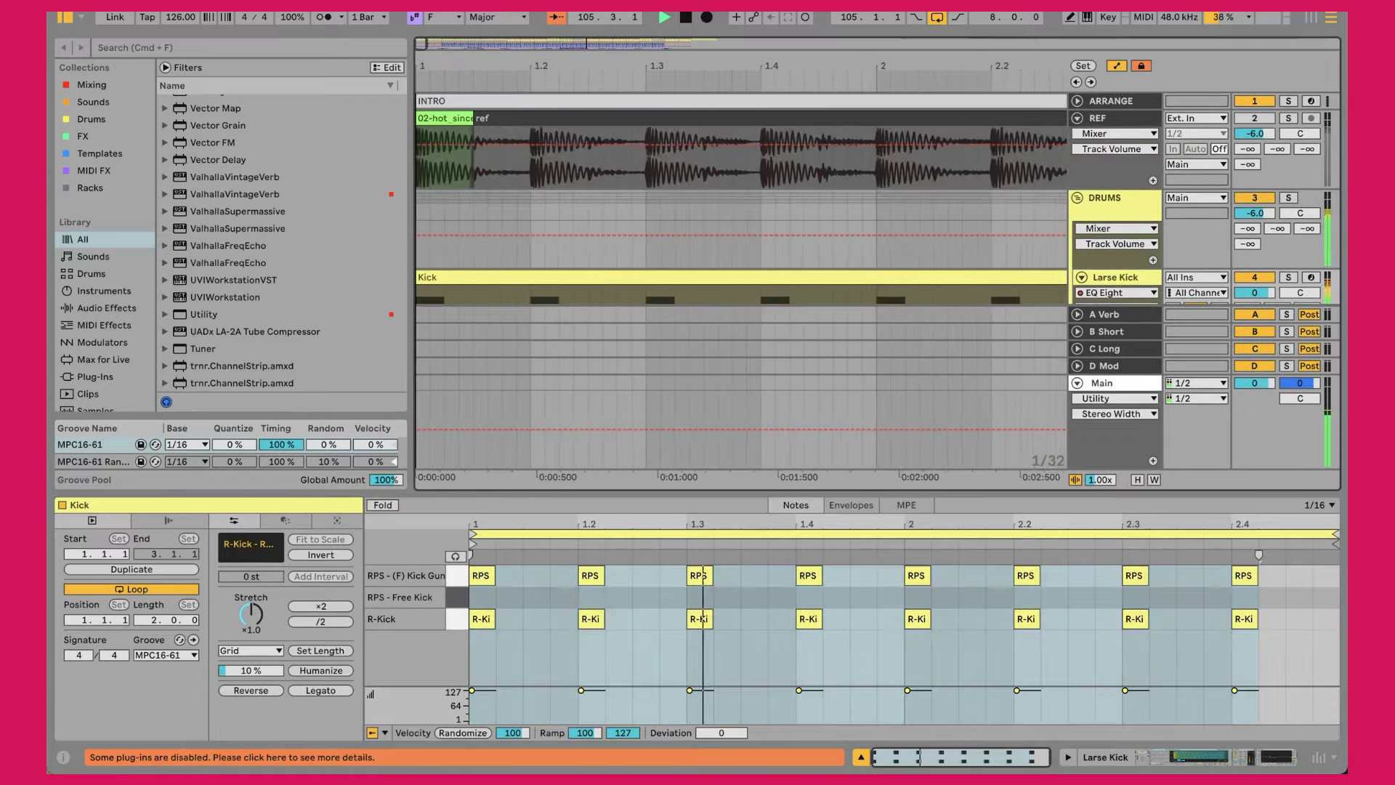
pyautogui.click(442, 119)
pyautogui.rightClick(441, 120)
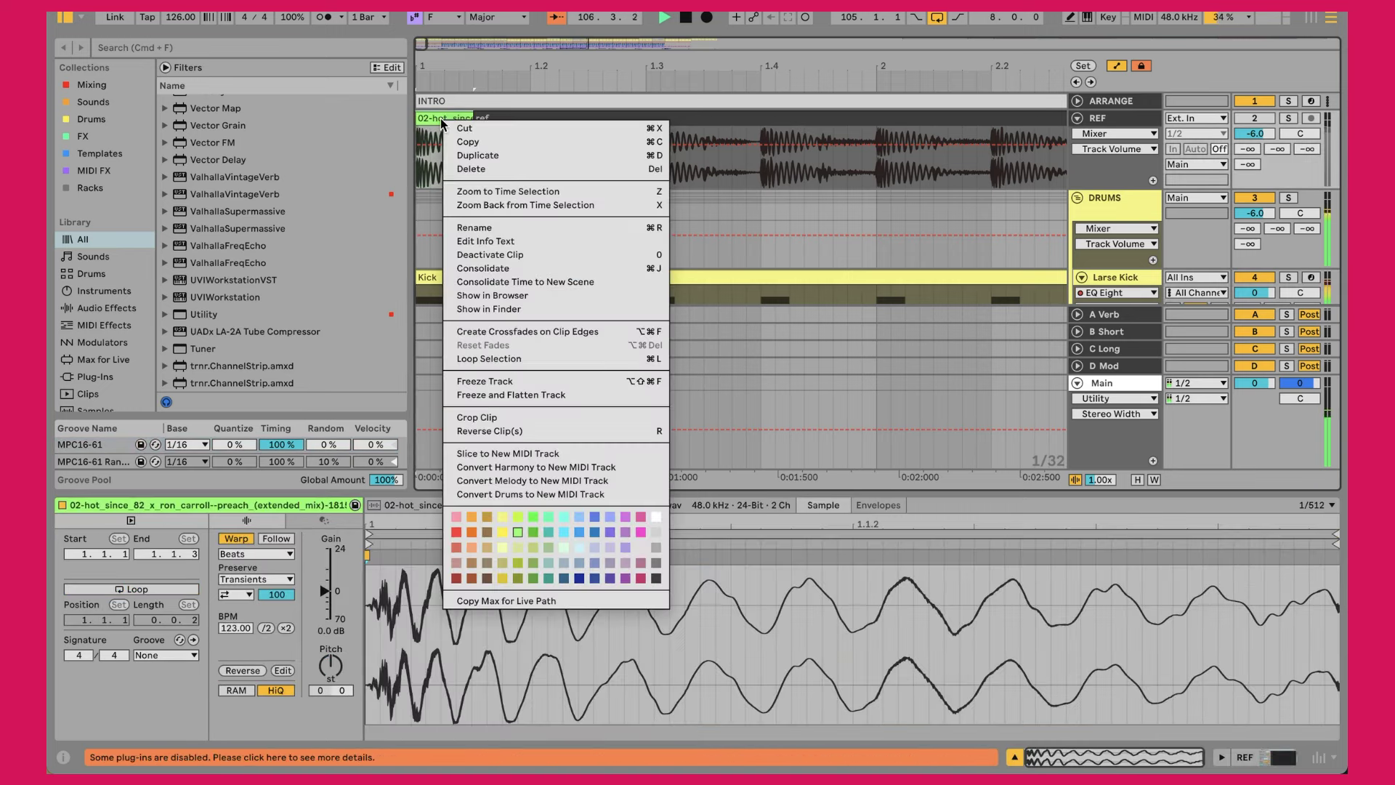
pyautogui.click(496, 295)
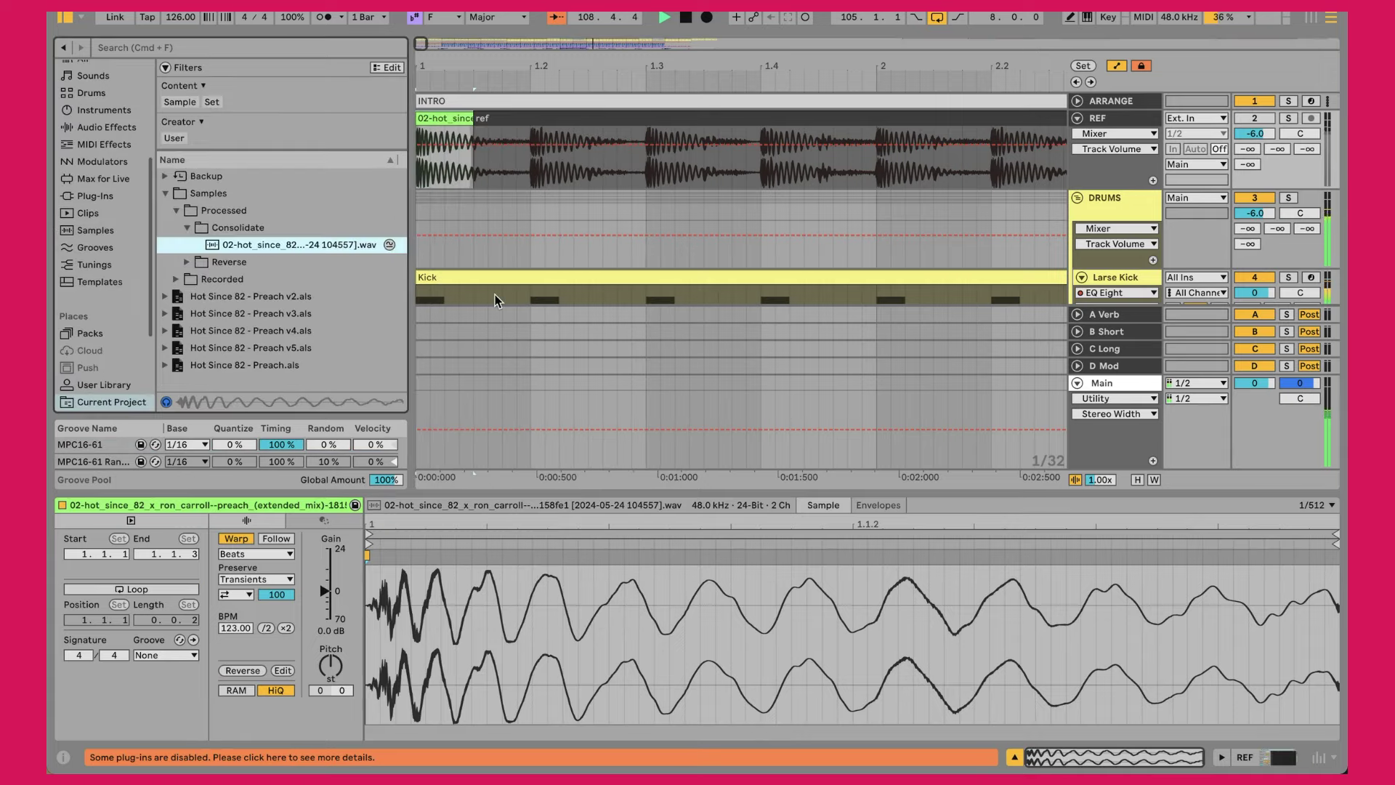
# Find samples similar to the reference kick slice and audition results such as Kick Reentry.wav and CH9_Kick_01.wav.
pyautogui.click(390, 246)
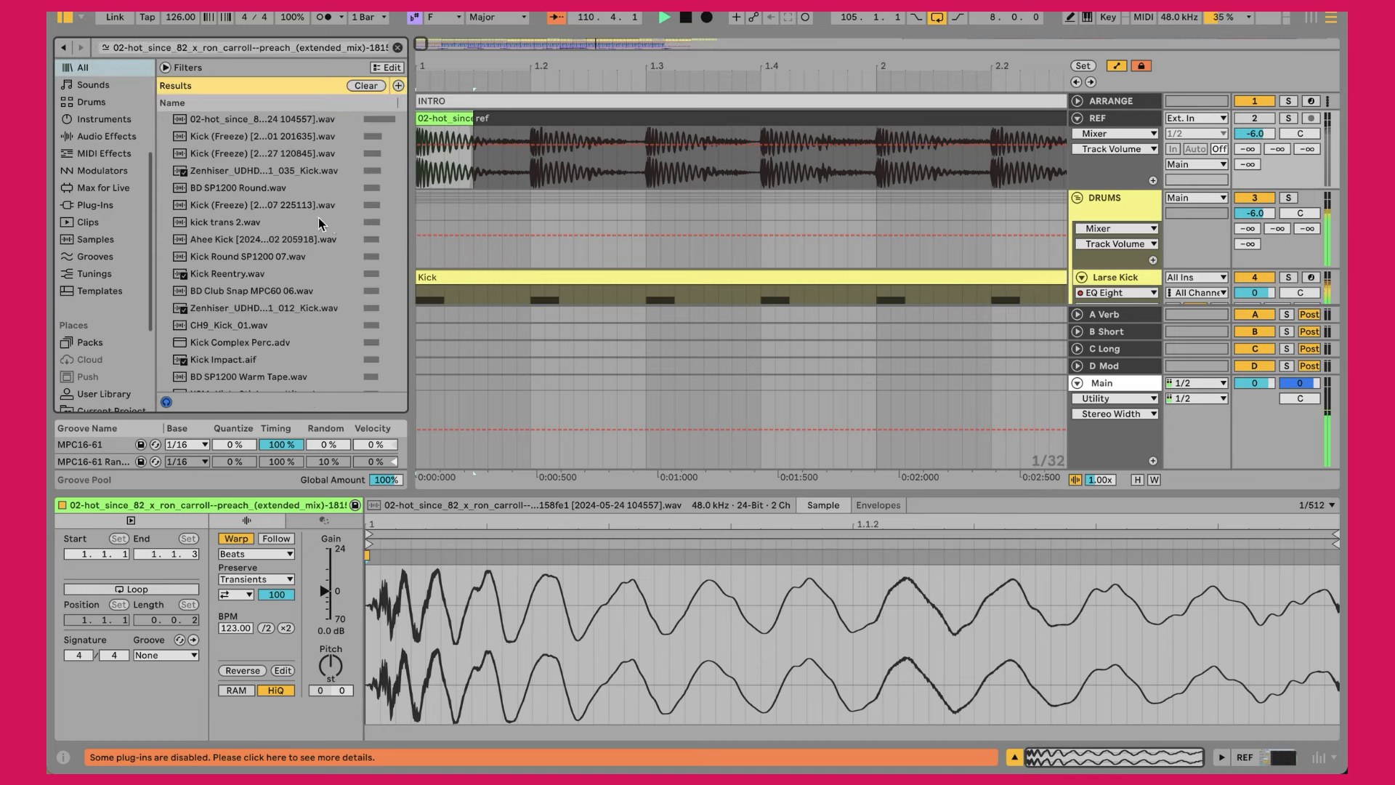
pyautogui.click(237, 206)
pyautogui.click(235, 247)
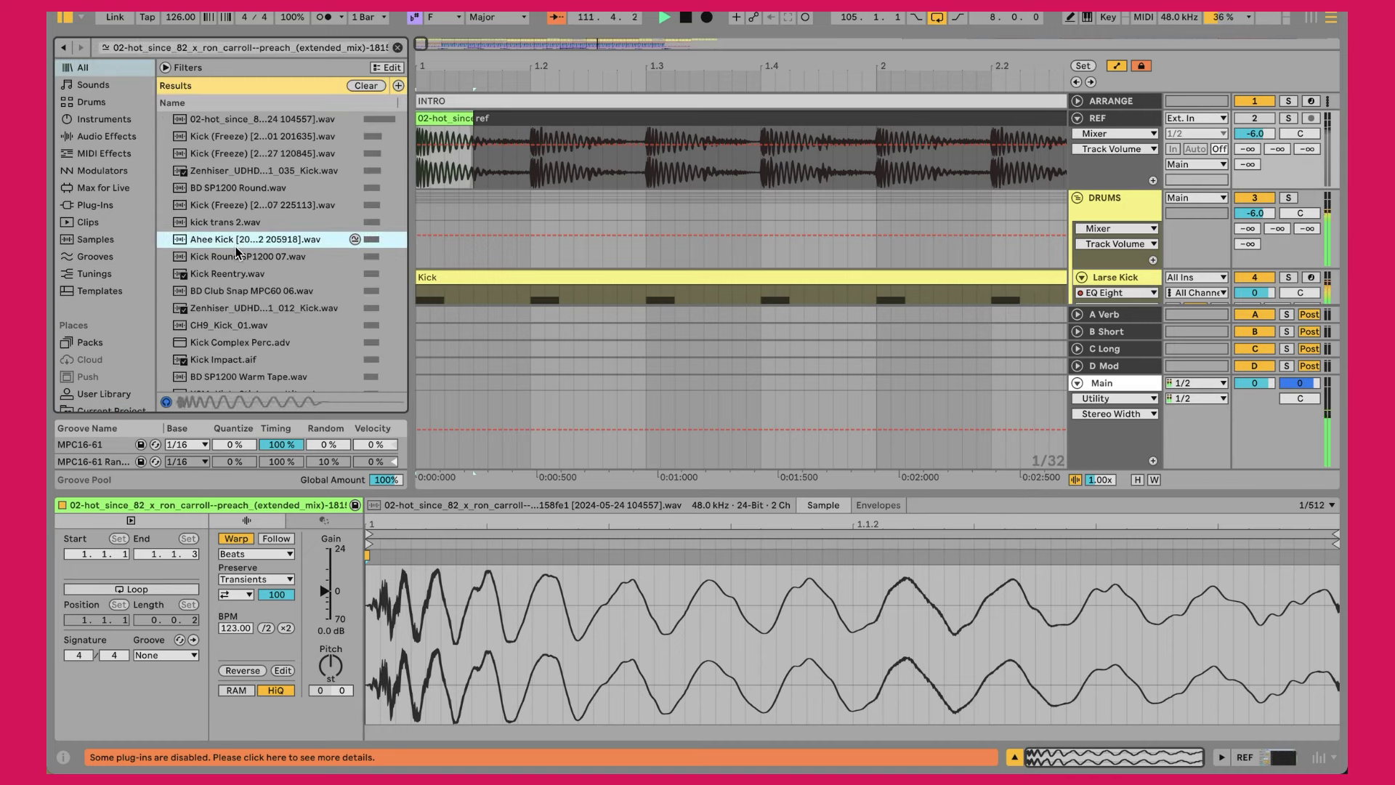
pyautogui.click(236, 257)
pyautogui.click(237, 275)
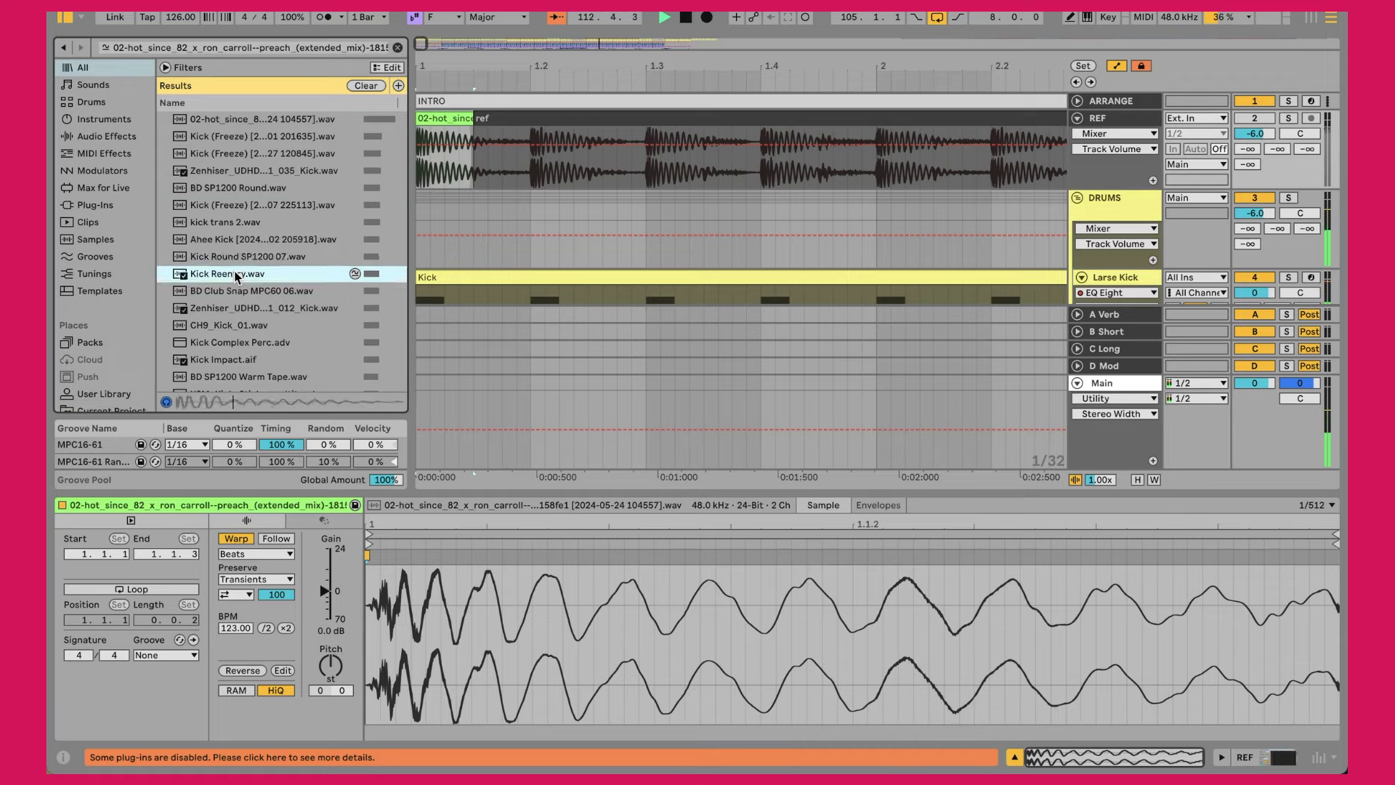
pyautogui.click(236, 293)
pyautogui.click(239, 327)
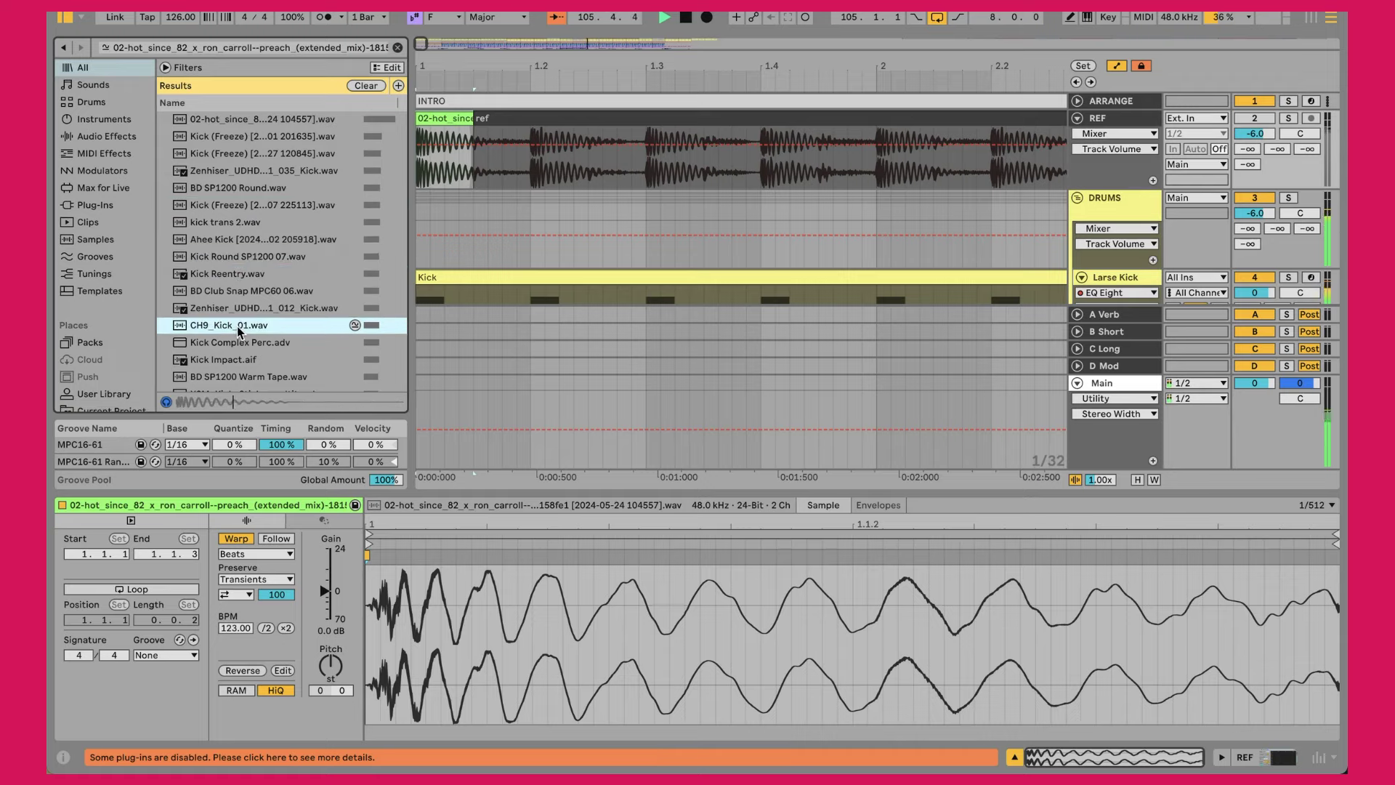
# Review the Kick clip at bar 105 of the drop and bring up the Larse Kick track's devices.
pyautogui.click(1125, 280)
pyautogui.moveTo(960, 73); pyautogui.dragTo(452, 73)
pyautogui.moveTo(590, 67); pyautogui.dragTo(601, 98)
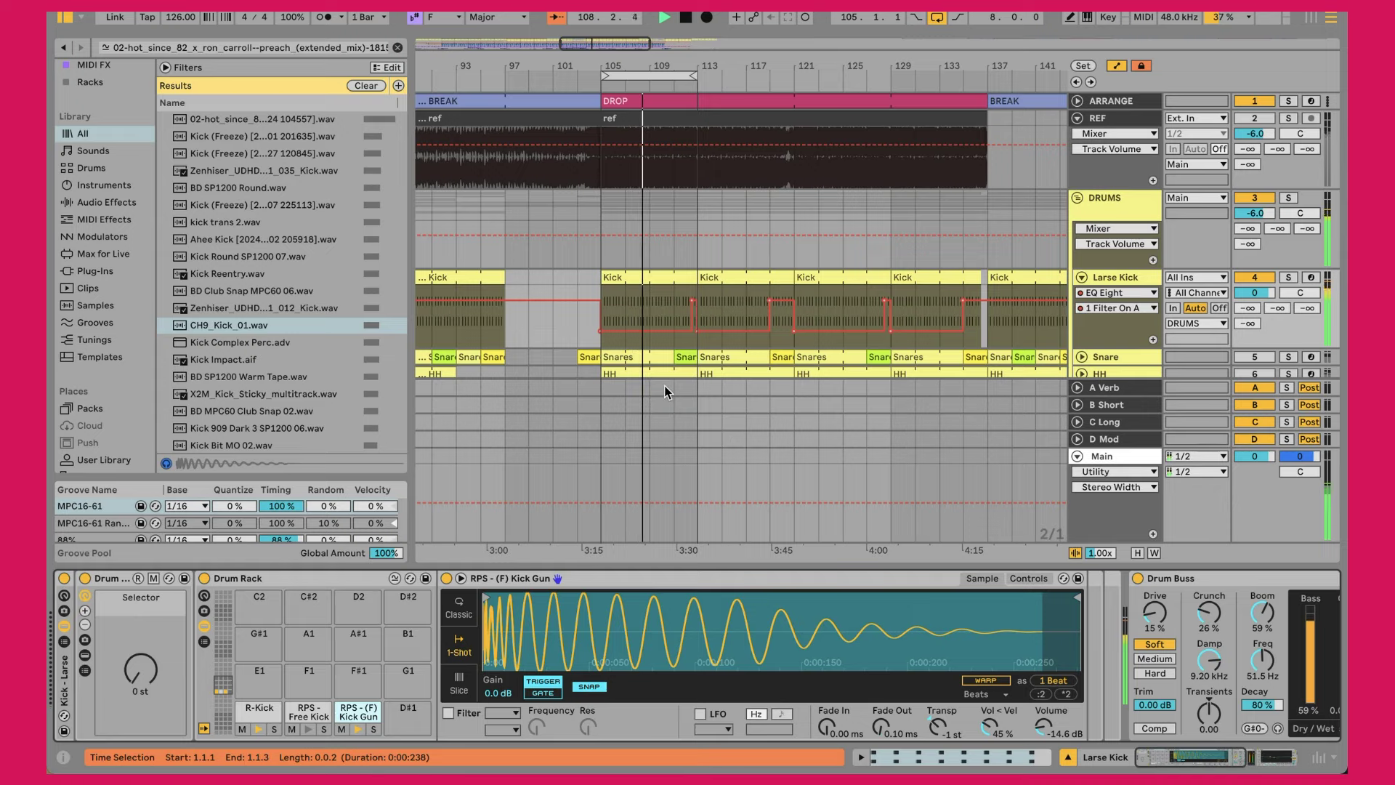
pyautogui.click(629, 298)
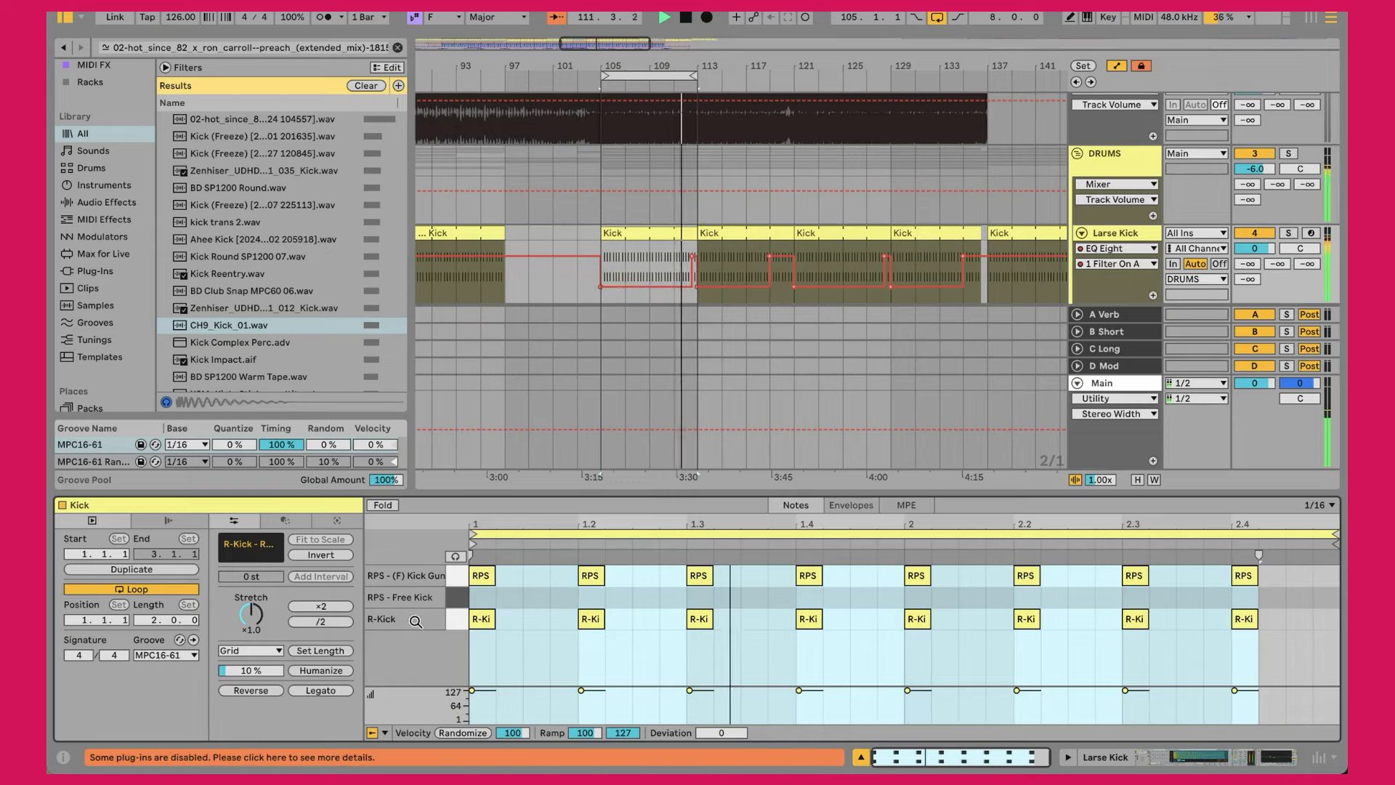
pyautogui.hotkey('shift', 'Tab')
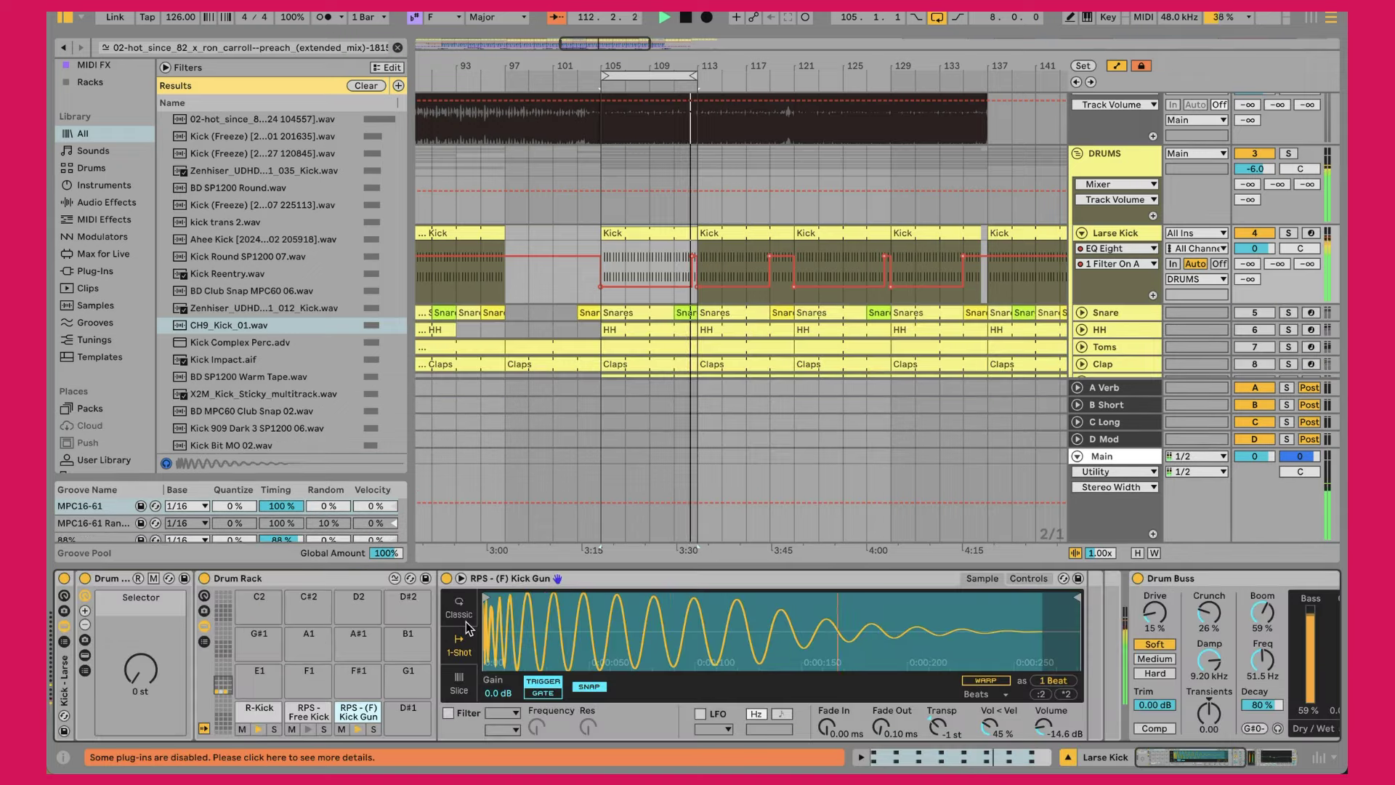
# Open the R-Kick pad in the Drum Rack and examine its macros, sampler, EQ Eight and the track's following effects.
pyautogui.click(256, 702)
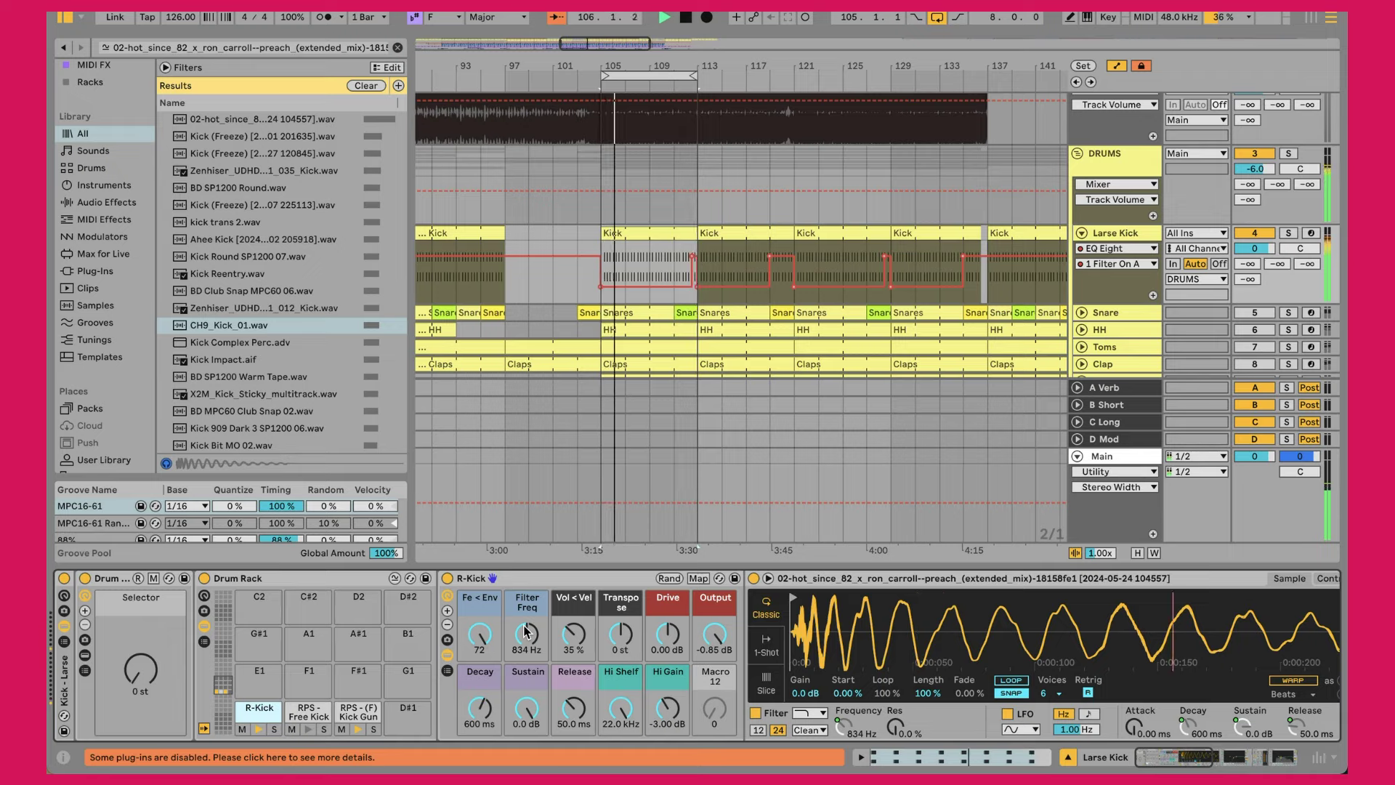
pyautogui.hscroll(10, 534, 643)
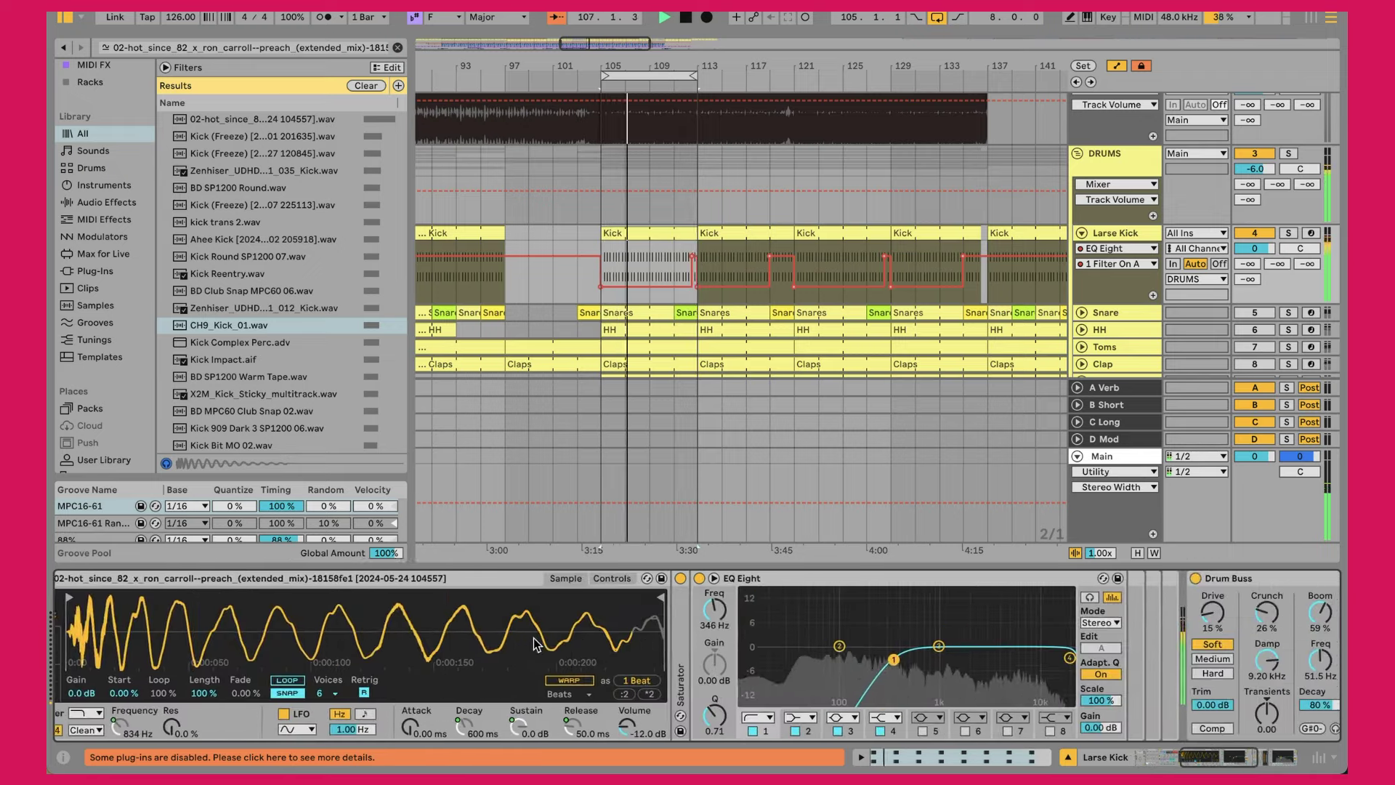
pyautogui.hscroll(3, 780, 656)
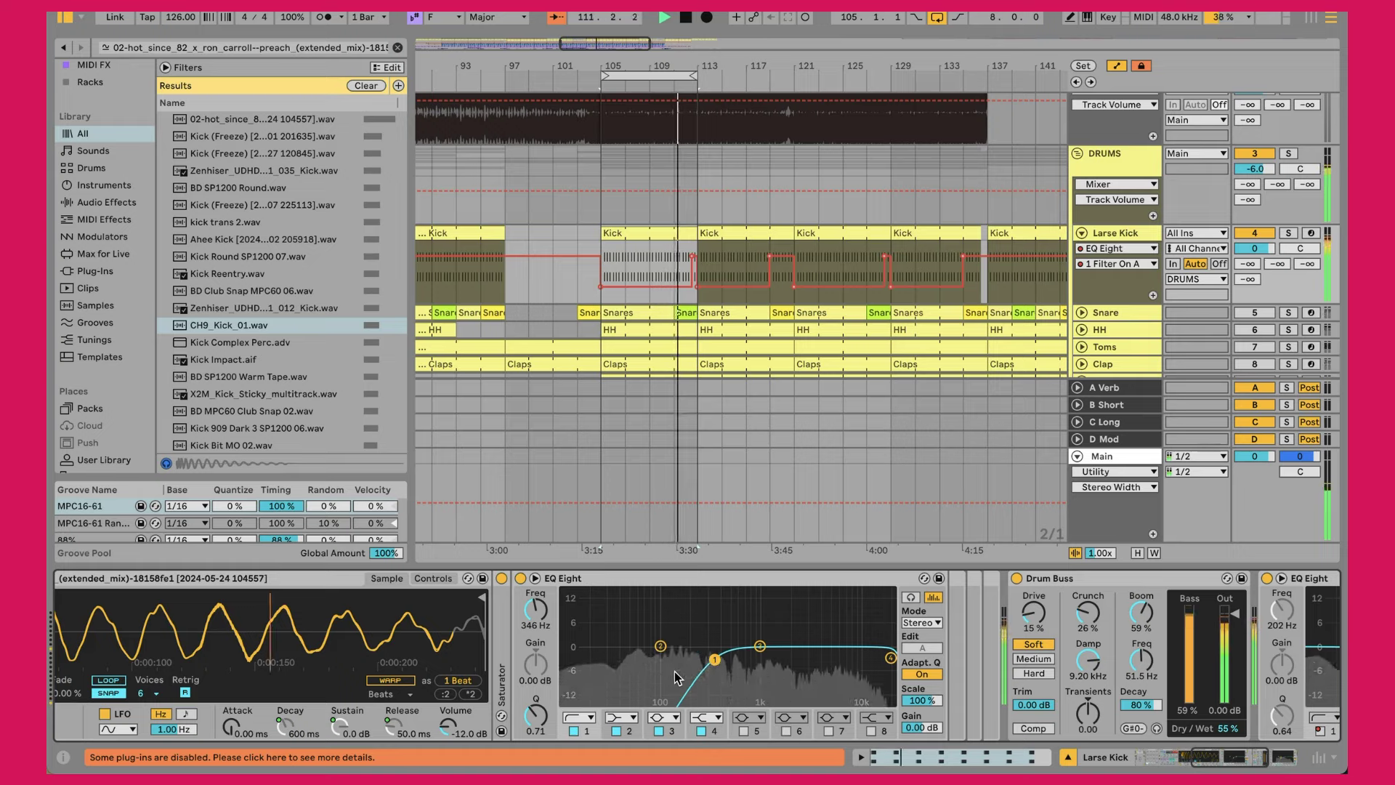
pyautogui.hscroll(-1, 716, 687)
pyautogui.hscroll(-4, 755, 696)
pyautogui.hscroll(8, 760, 654)
pyautogui.hscroll(5, 760, 628)
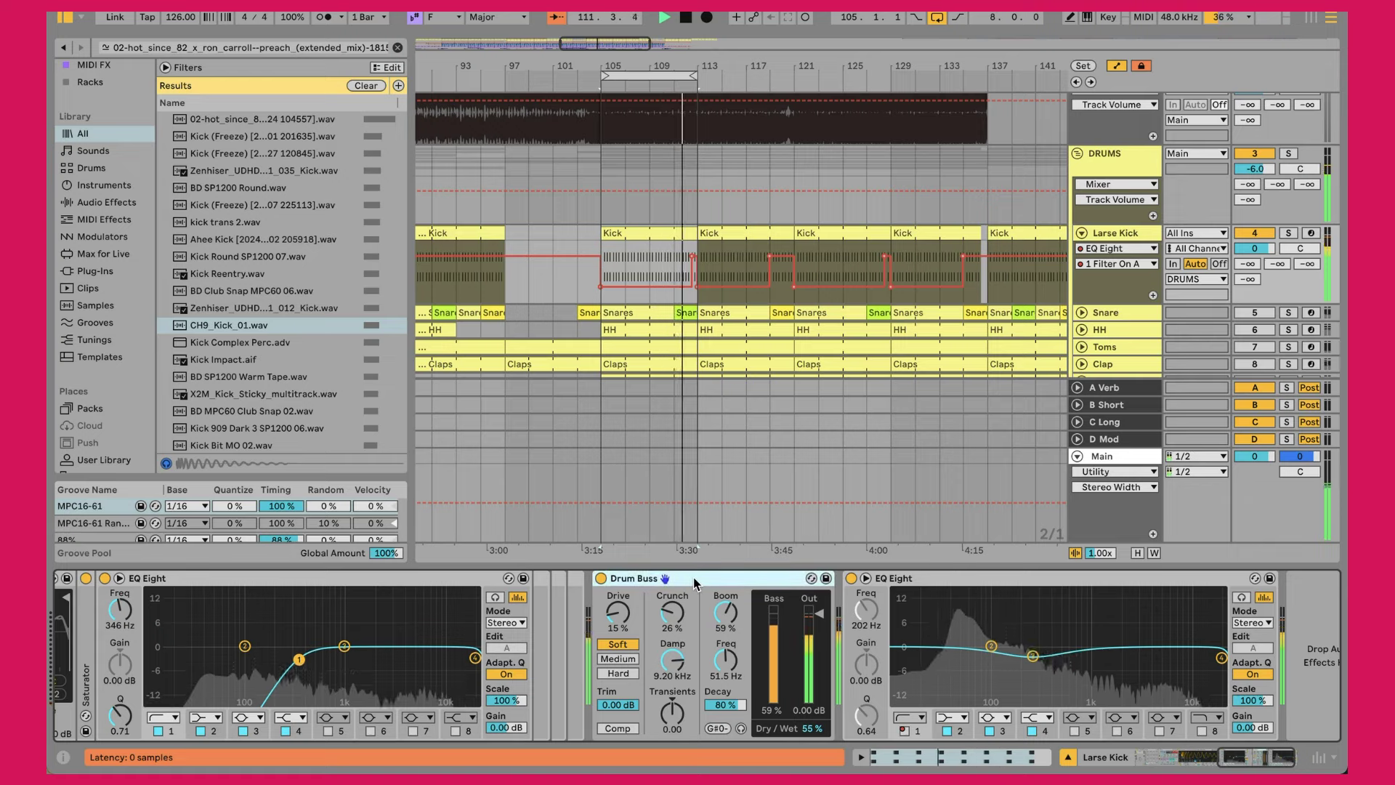
# Bypass and re-enable Drum Buss on the Larse Kick track to compare the kick with and without it.
pyautogui.click(601, 579)
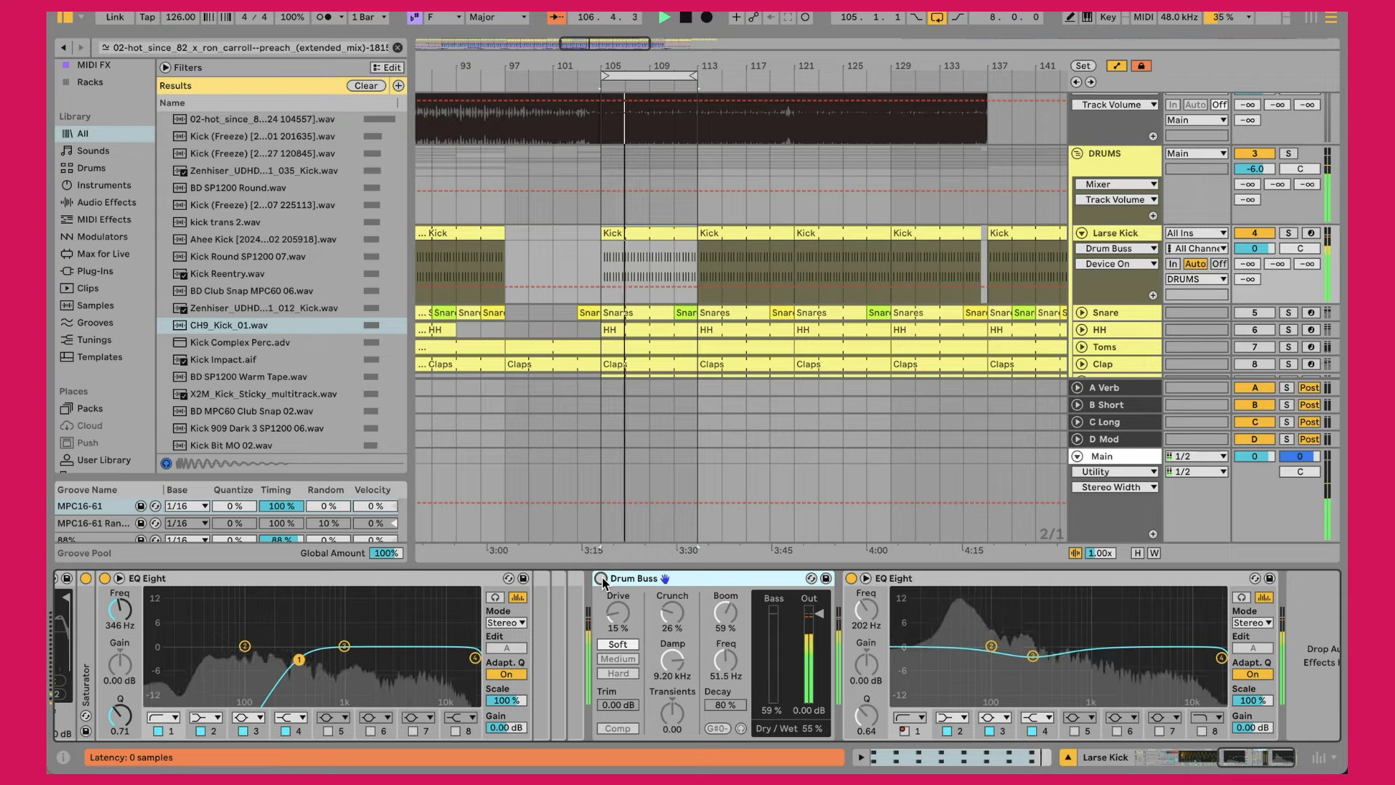
pyautogui.click(601, 579)
pyautogui.hscroll(-10, 603, 582)
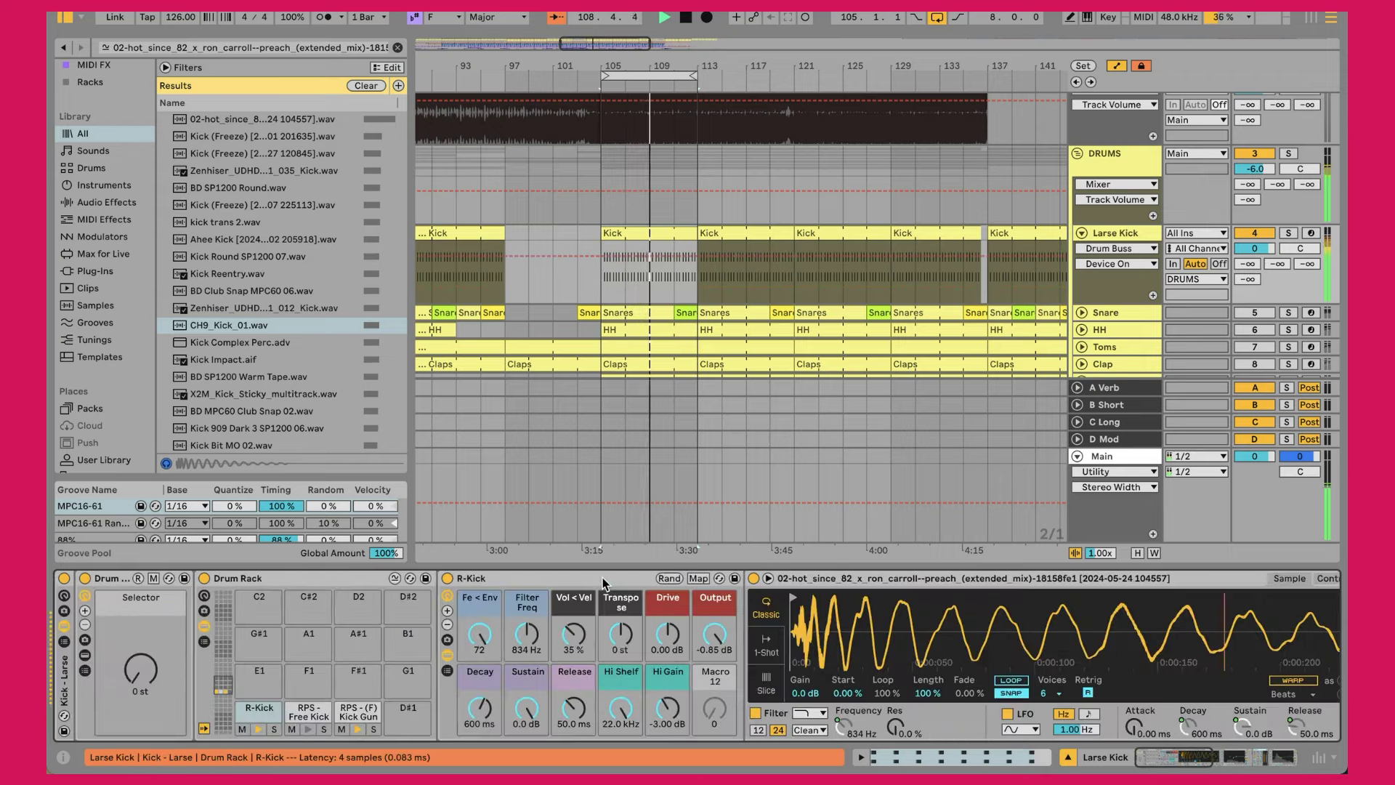
# Try the Drum Buss Boom amount at 100% on the Larse Kick track, and undo the change.
pyautogui.hscroll(10, 603, 581)
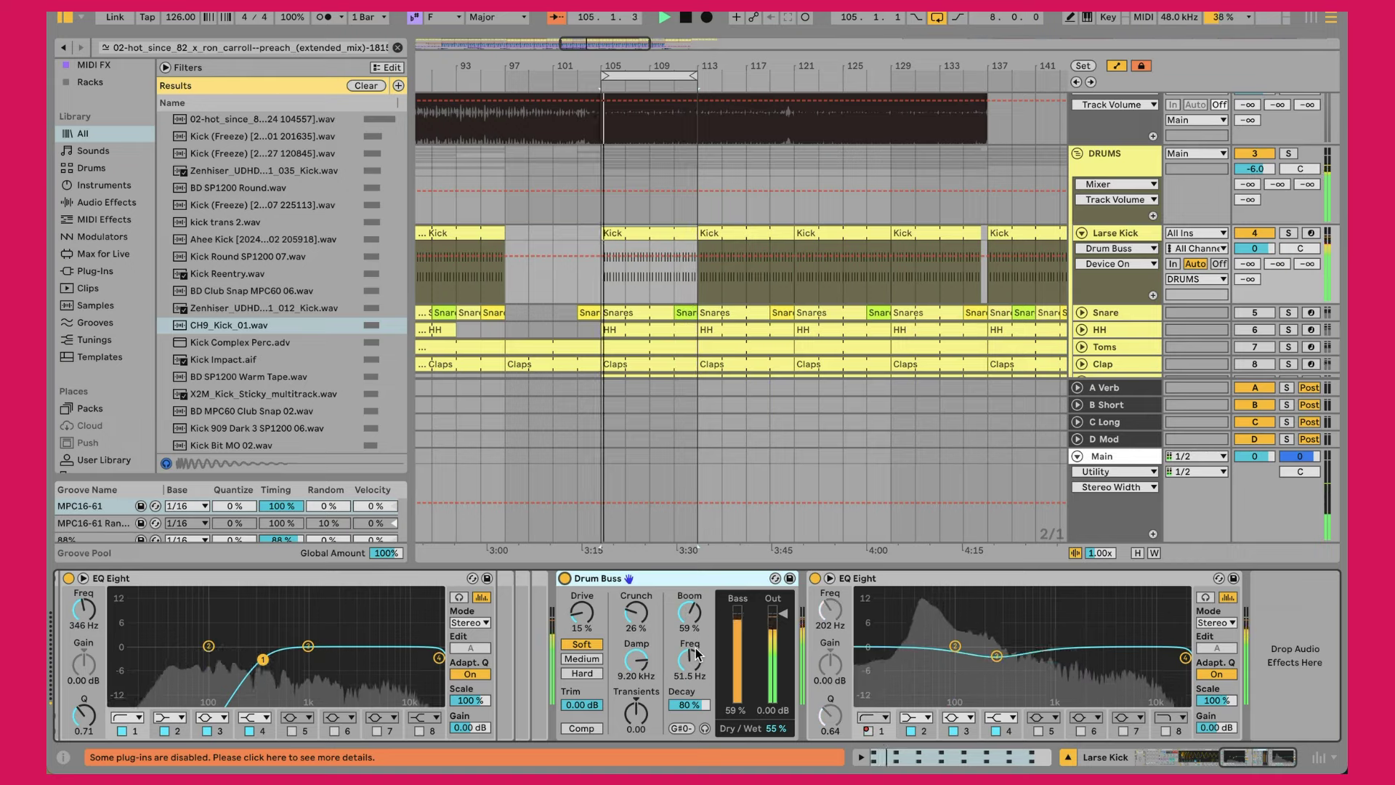
pyautogui.moveTo(690, 613); pyautogui.dragTo(690, 574)
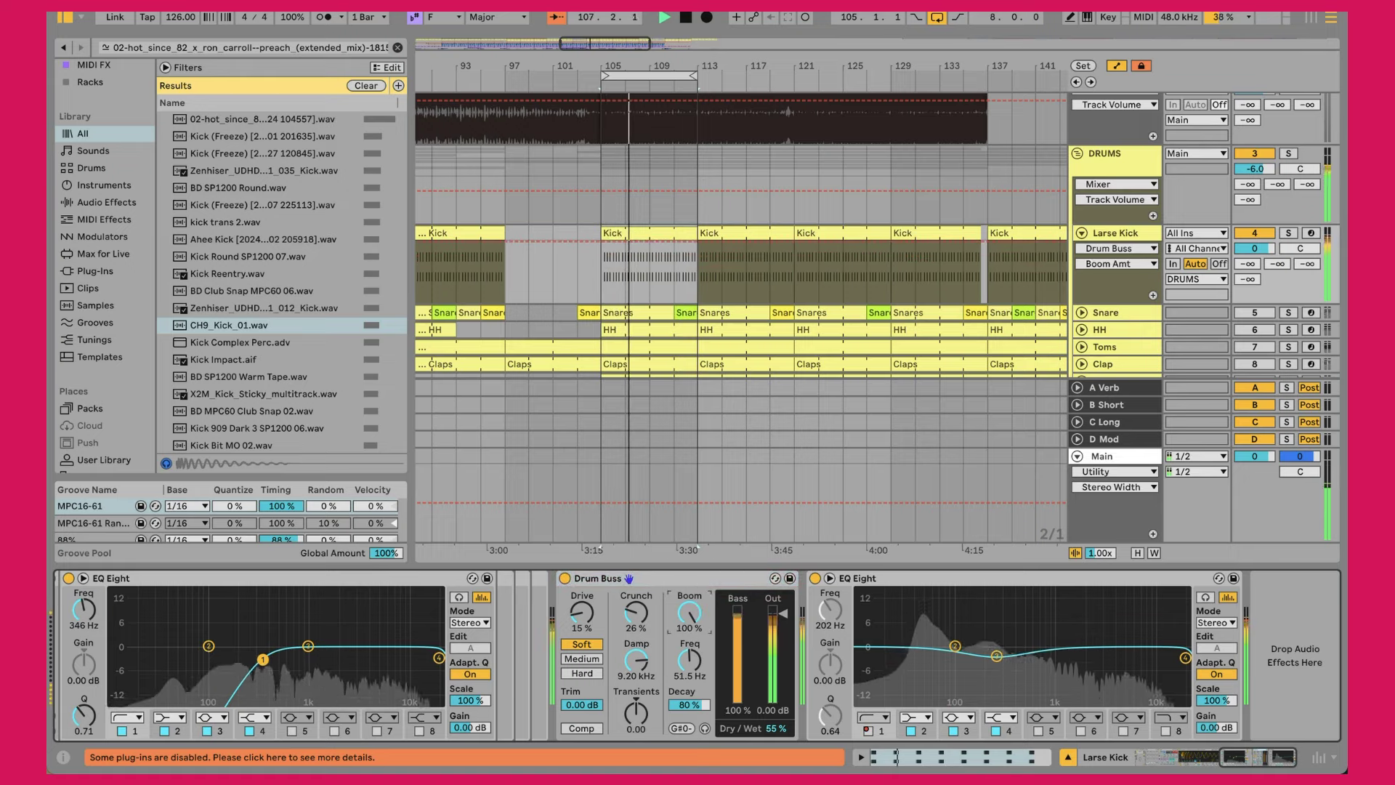
pyautogui.hotkey('ctrl', 'z')
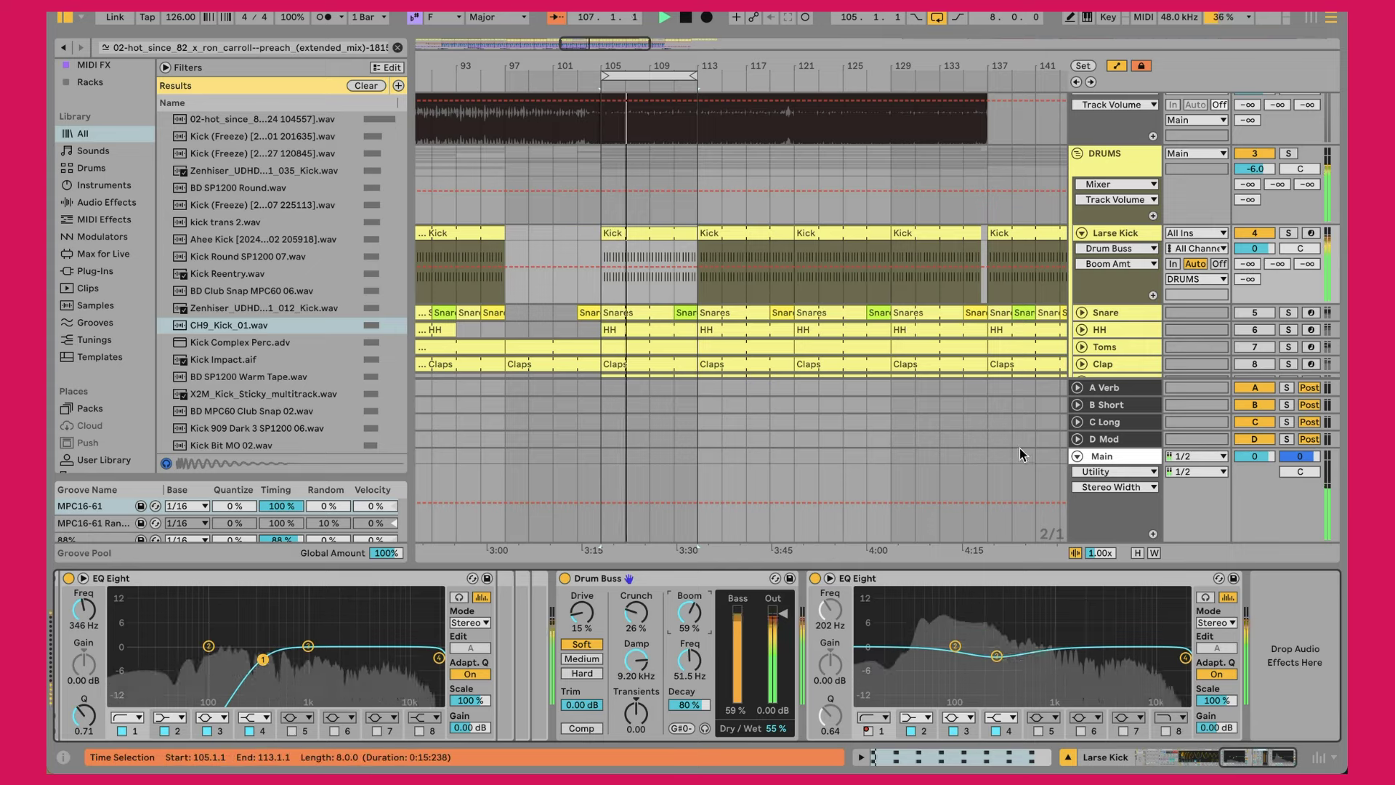
# Unfold the Snare track, review the notes of its Snares clip at bar 105, and bring up the track's Drum Rack.
pyautogui.click(1080, 313)
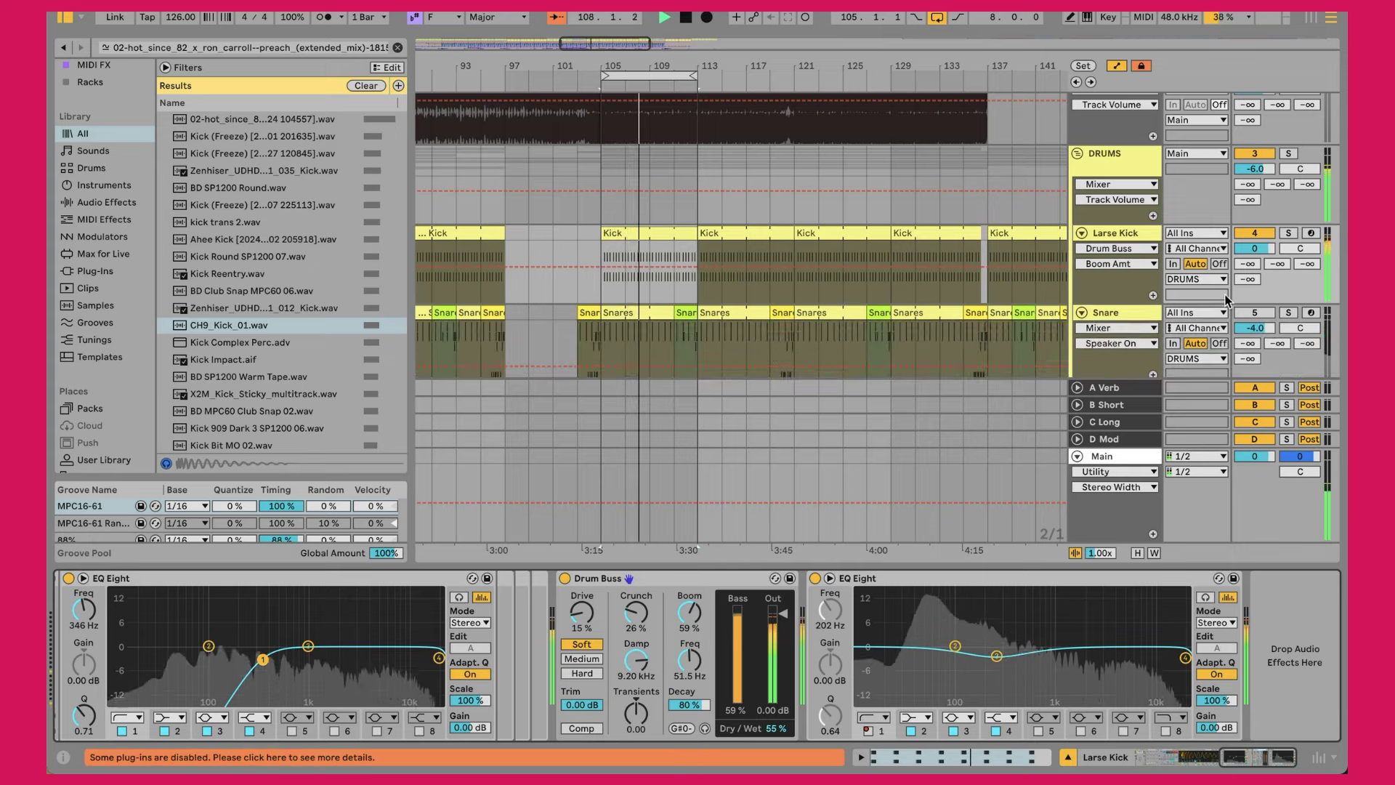
pyautogui.doubleClick(639, 313)
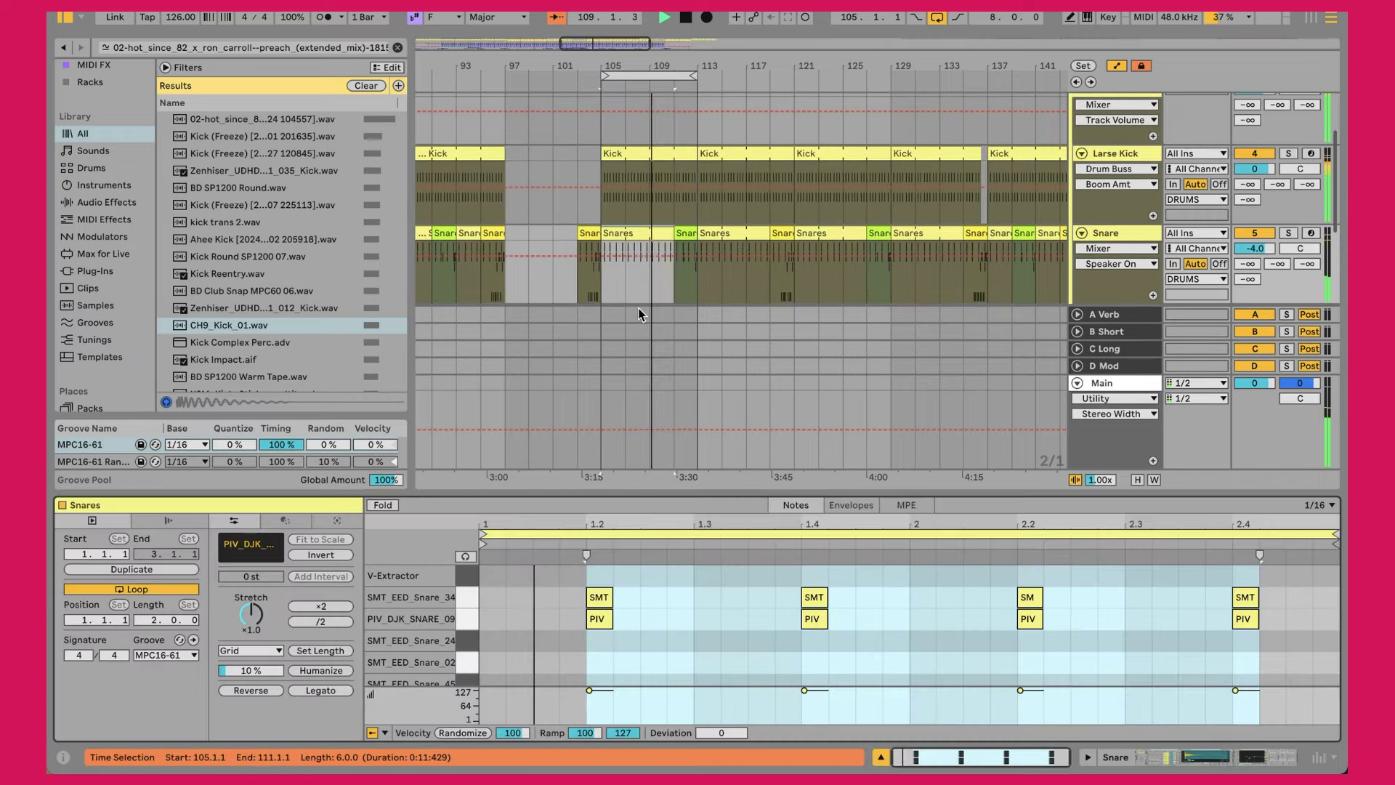
pyautogui.moveTo(829, 495); pyautogui.dragTo(832, 381)
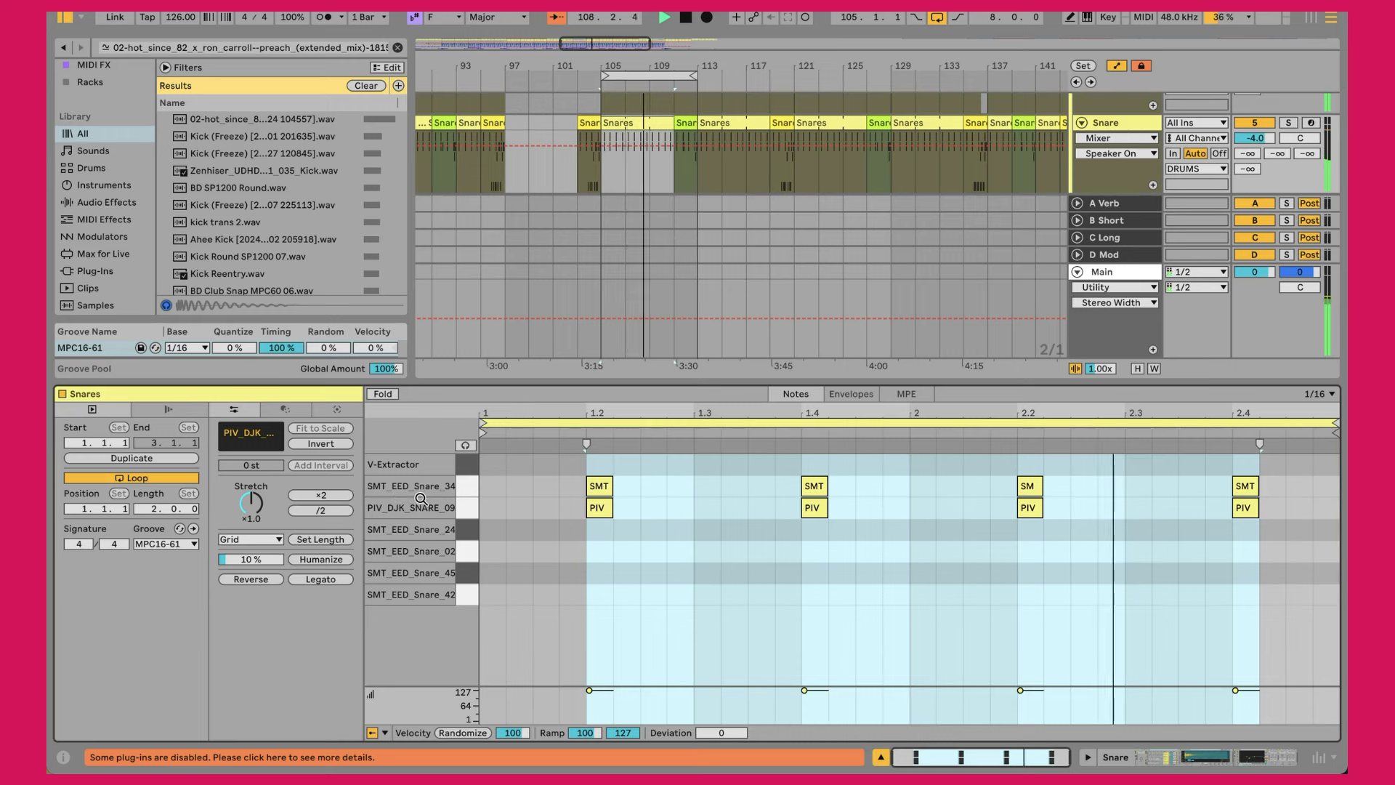
pyautogui.hotkey('shift', 'Tab')
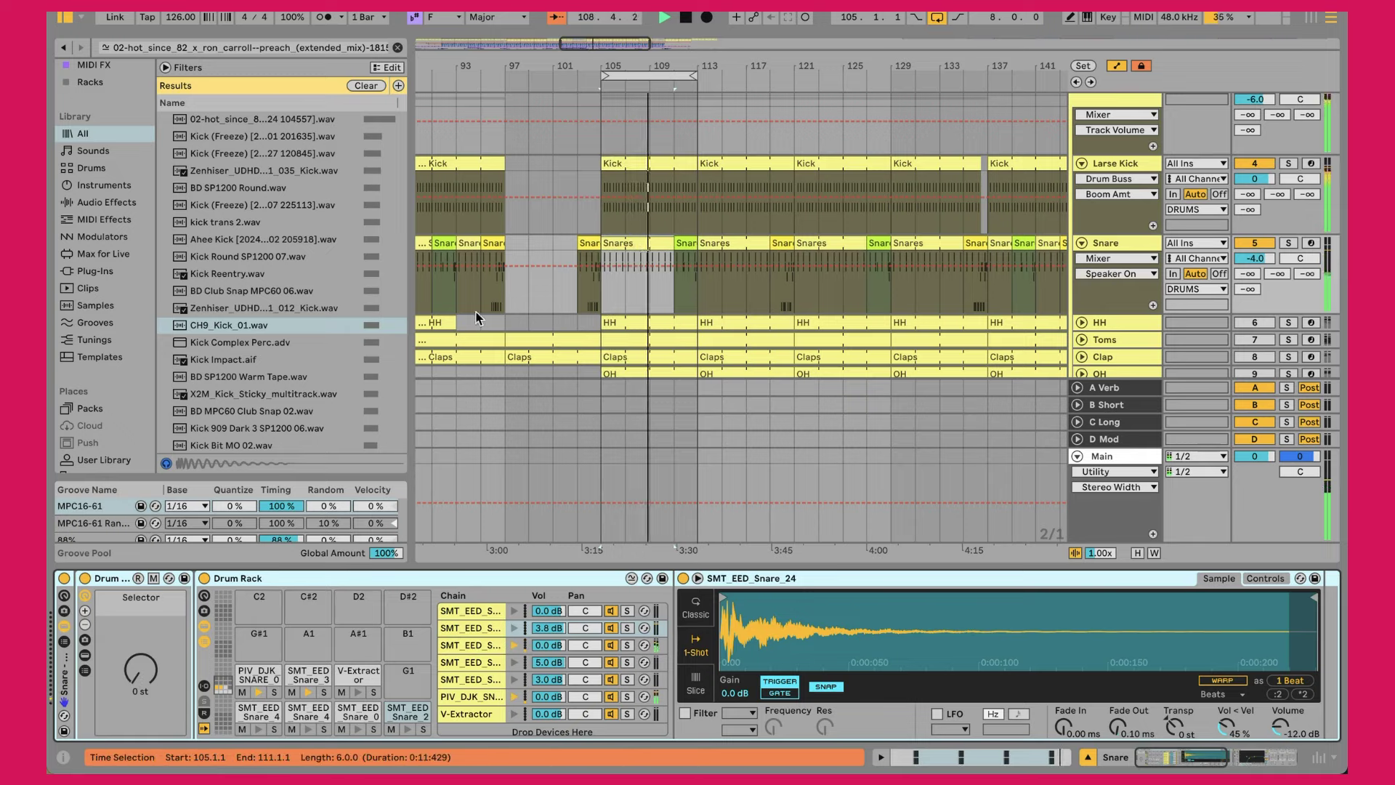
# In the bar 105 Snares clip, try moving the PIV_DJK_SNARE_09 notes down to SMT_EED_Snare_24, and move them back.
pyautogui.click(652, 241)
pyautogui.doubleClick(652, 241)
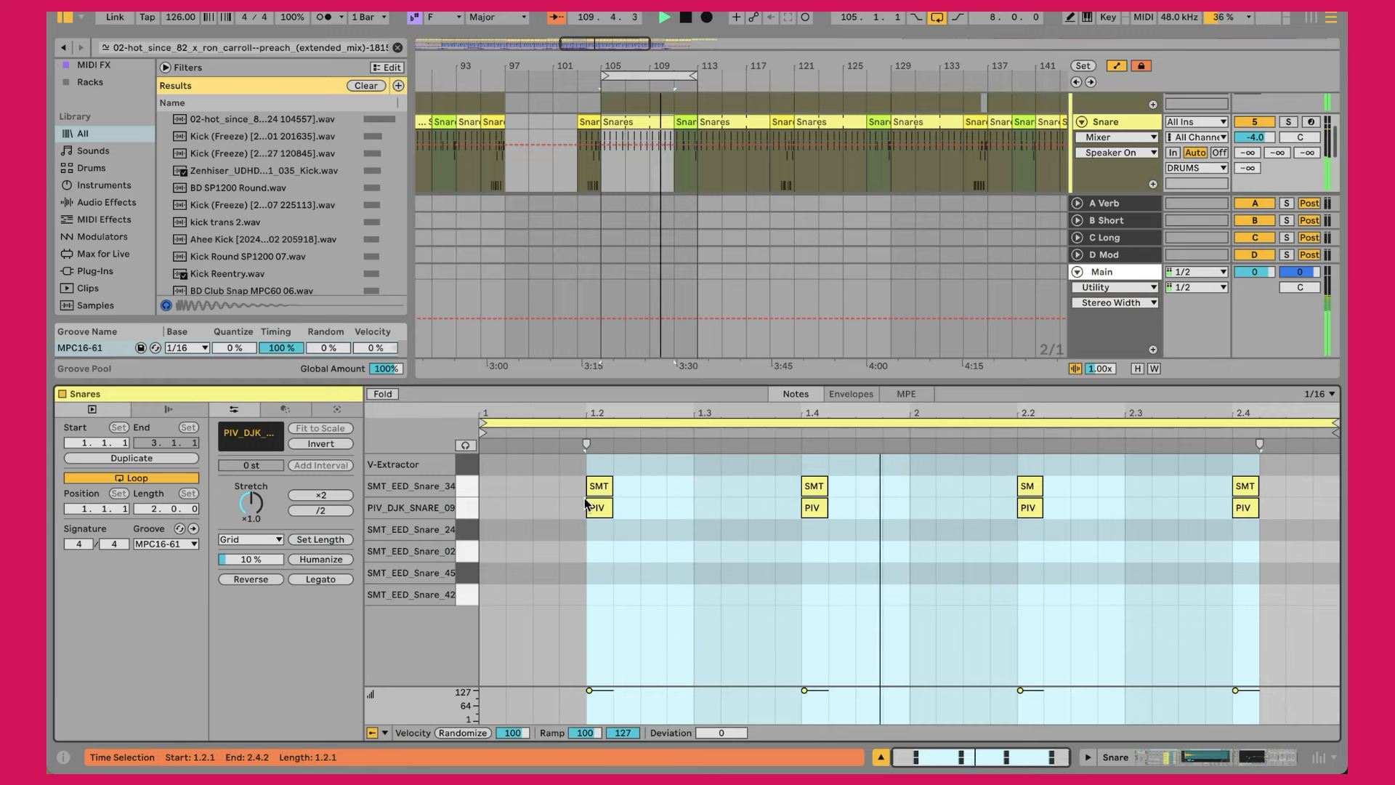
pyautogui.click(465, 508)
pyautogui.press('Down')
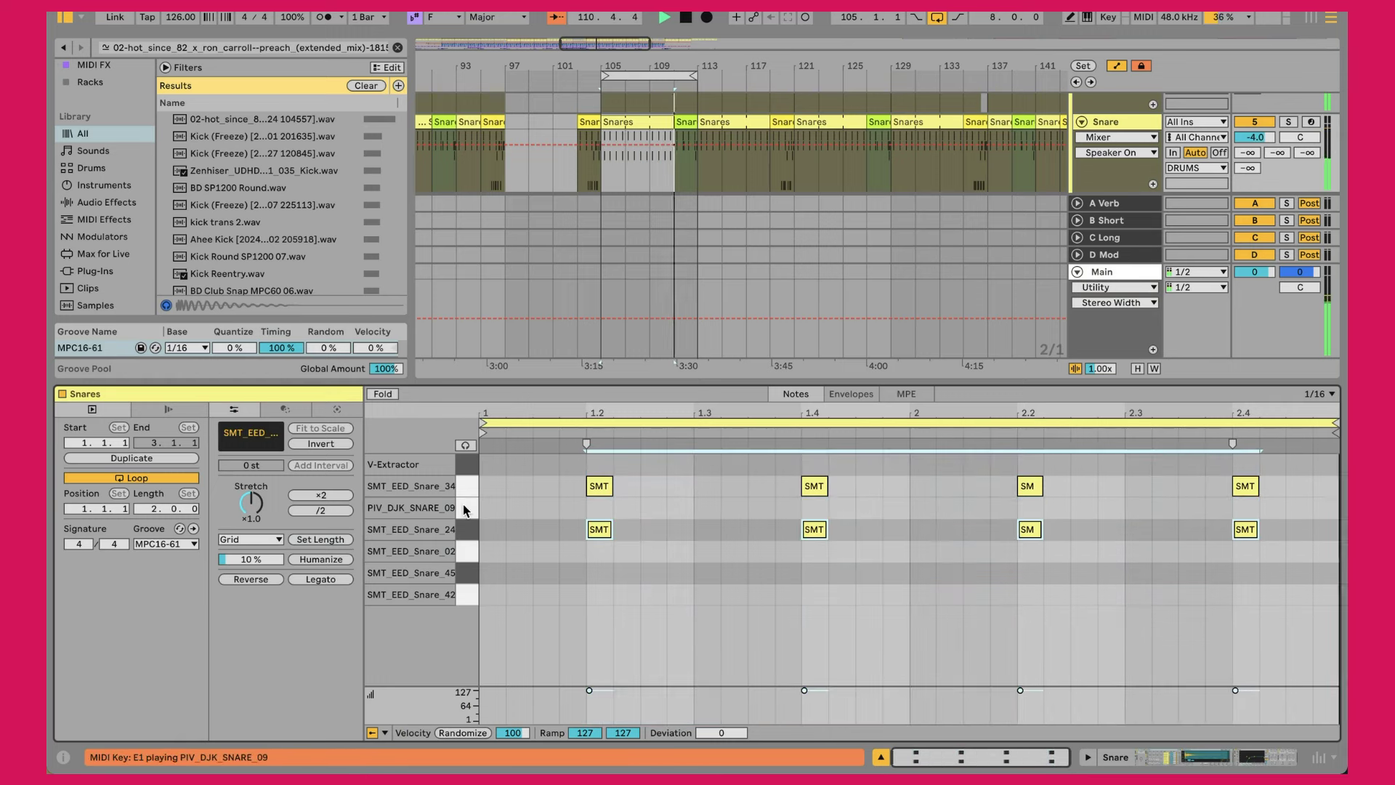
pyautogui.press('Up')
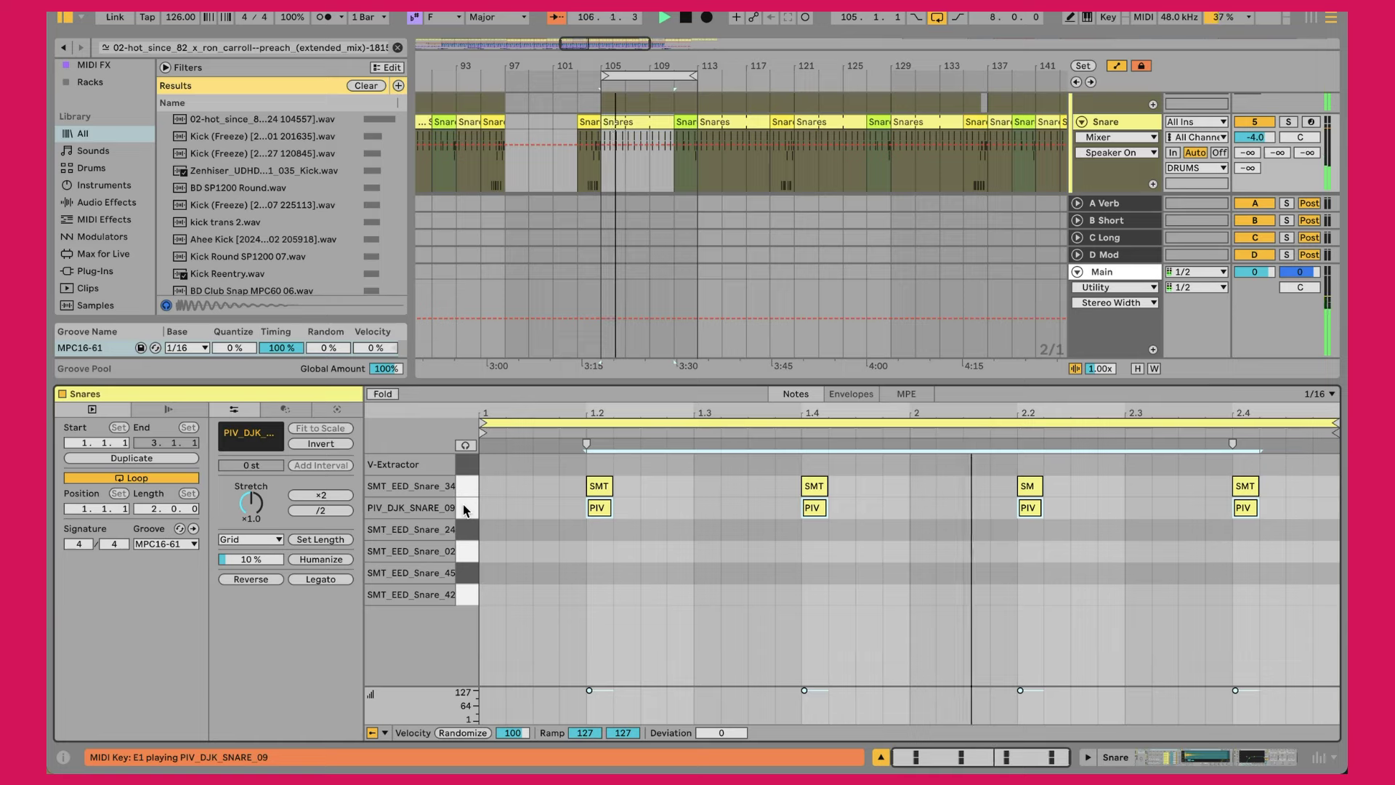
# Examine the Snare track's device chain from the Drum Rack through EQ Eight to the transient, sidechain and width racks.
pyautogui.hotkey('shift', 'Tab')
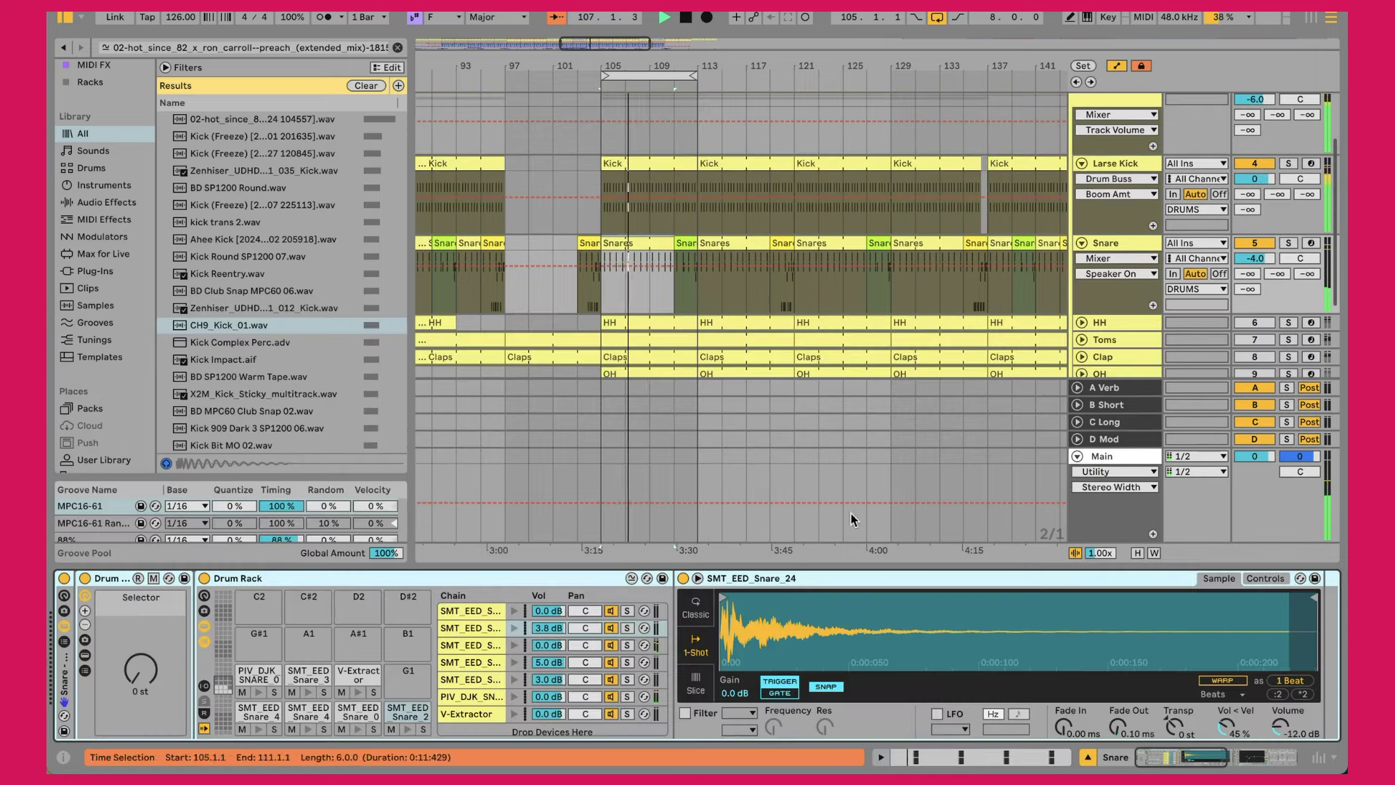
pyautogui.click(1144, 245)
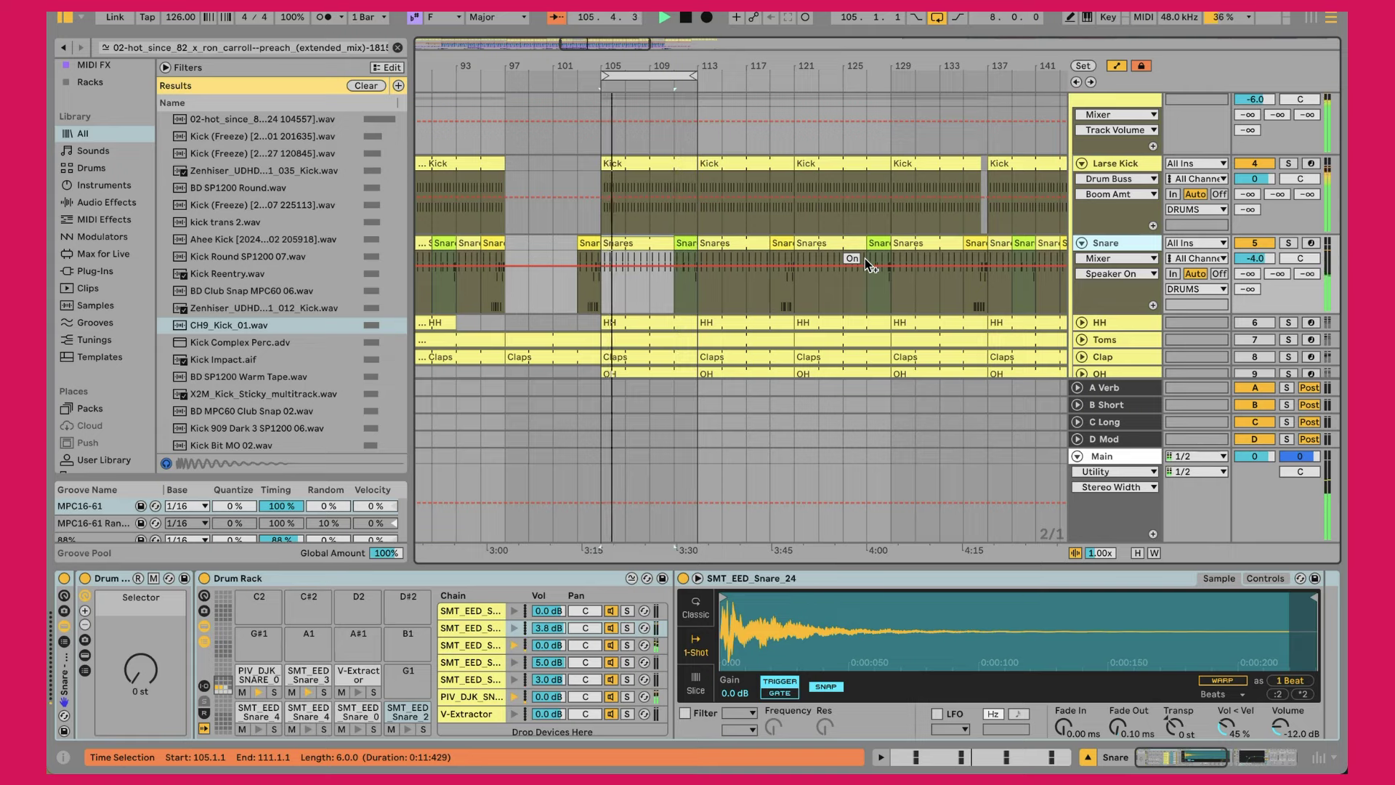
pyautogui.hscroll(10, 838, 670)
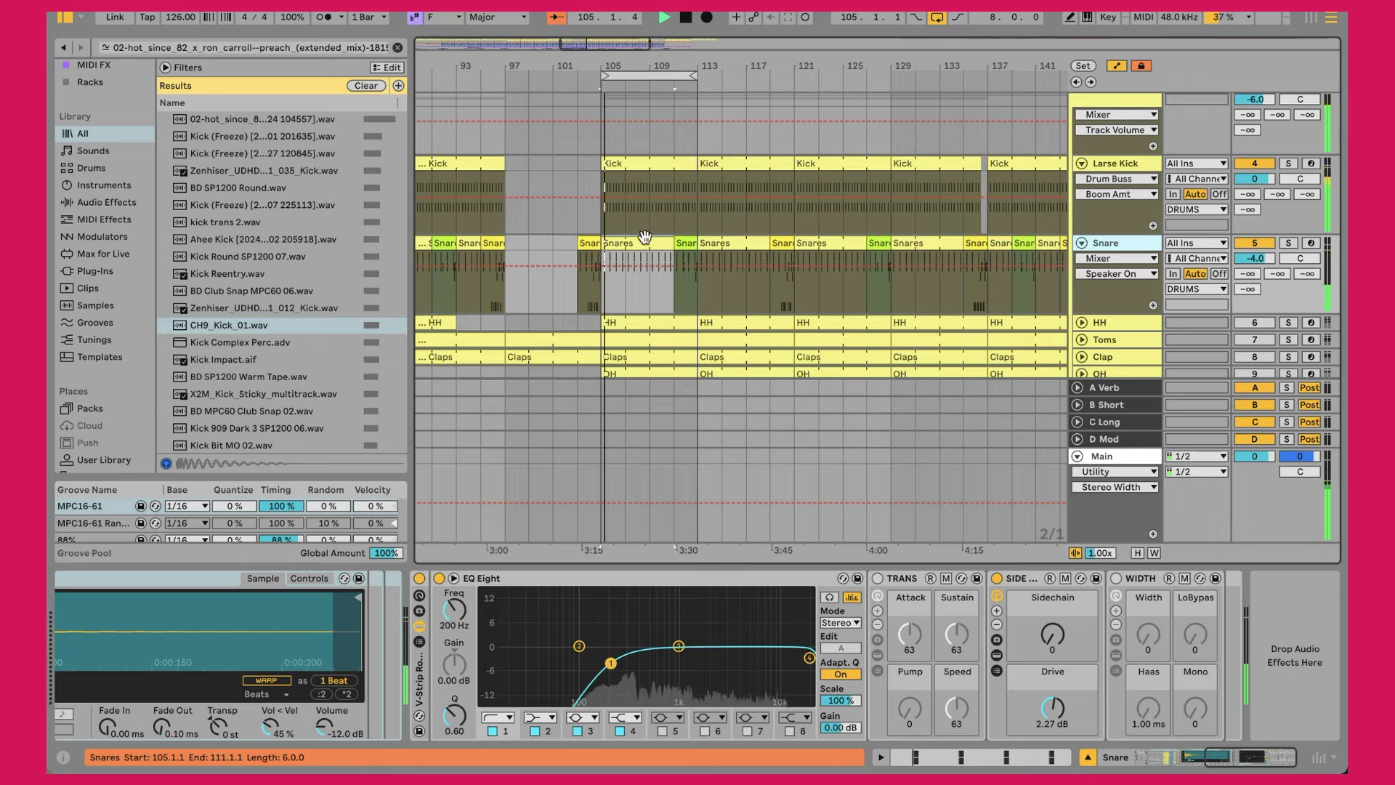
# Review the green Snares variation clip at bar 111 and loop the two-bar Snares fill clip at bar 119.
pyautogui.doubleClick(683, 243)
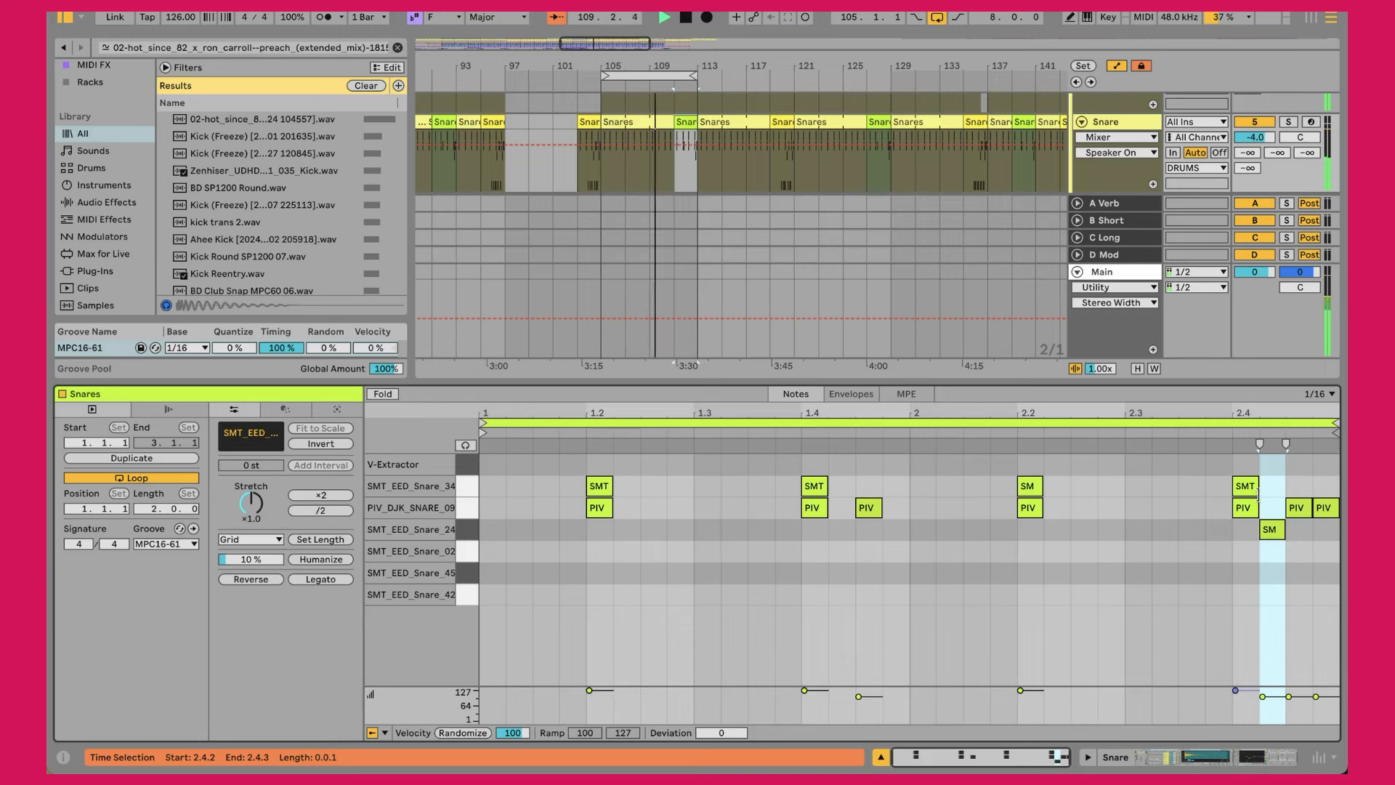
pyautogui.click(768, 157)
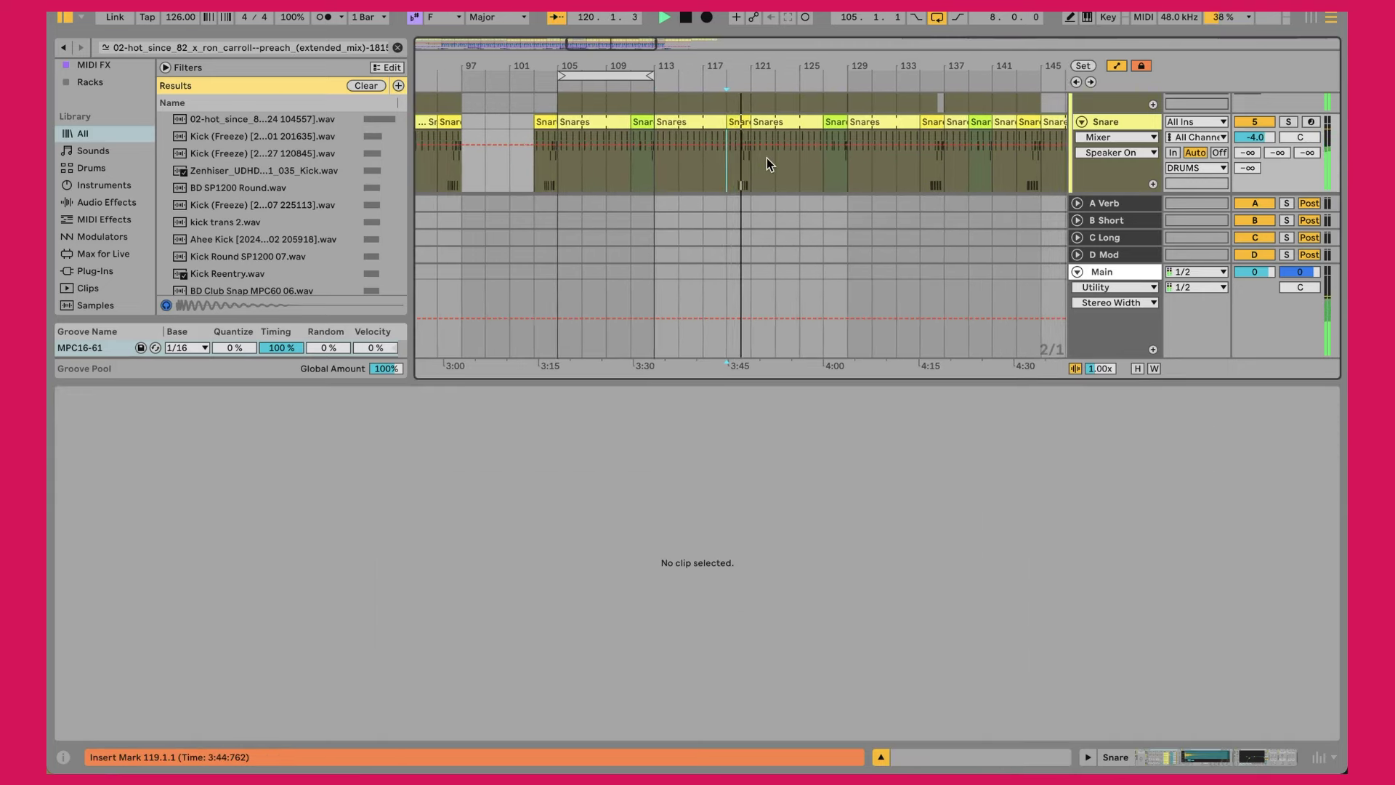
pyautogui.click(727, 118)
pyautogui.hotkey('ctrl', 'l')
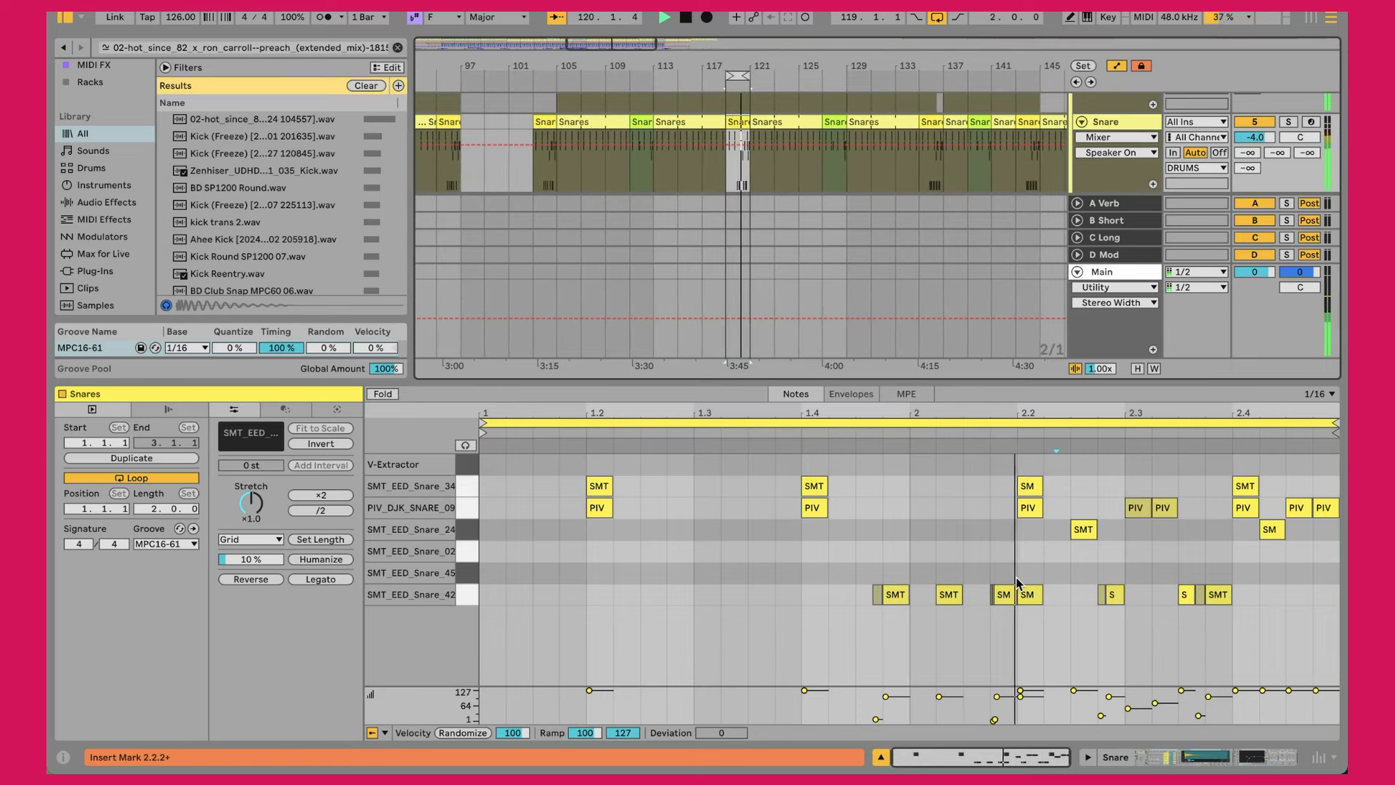
# Select the SMT_EED_Snare_42 note at 2.1.2 in the fill clip and choose the Ornament transformation for it.
pyautogui.click(931, 558)
pyautogui.moveTo(930, 553); pyautogui.dragTo(962, 630)
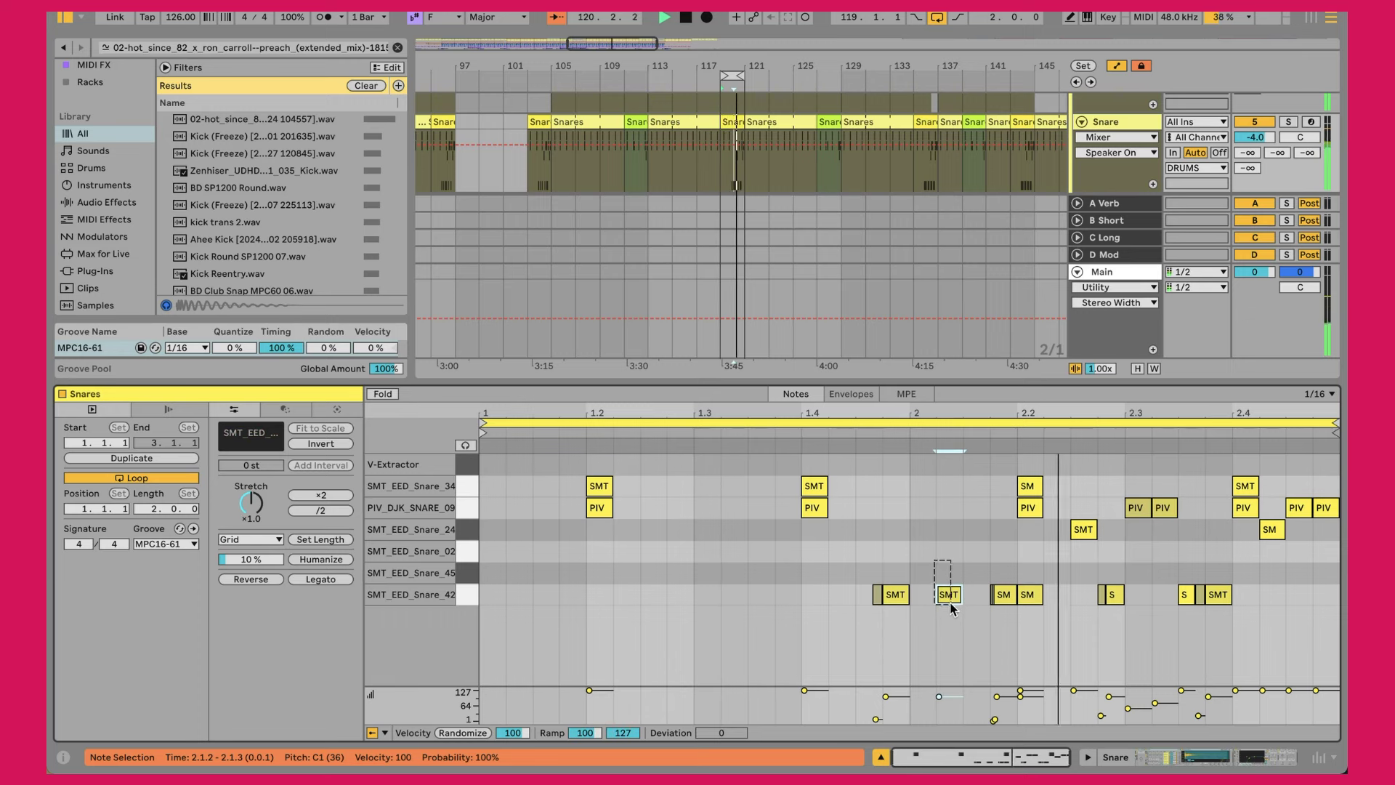
pyautogui.click(295, 407)
pyautogui.click(325, 407)
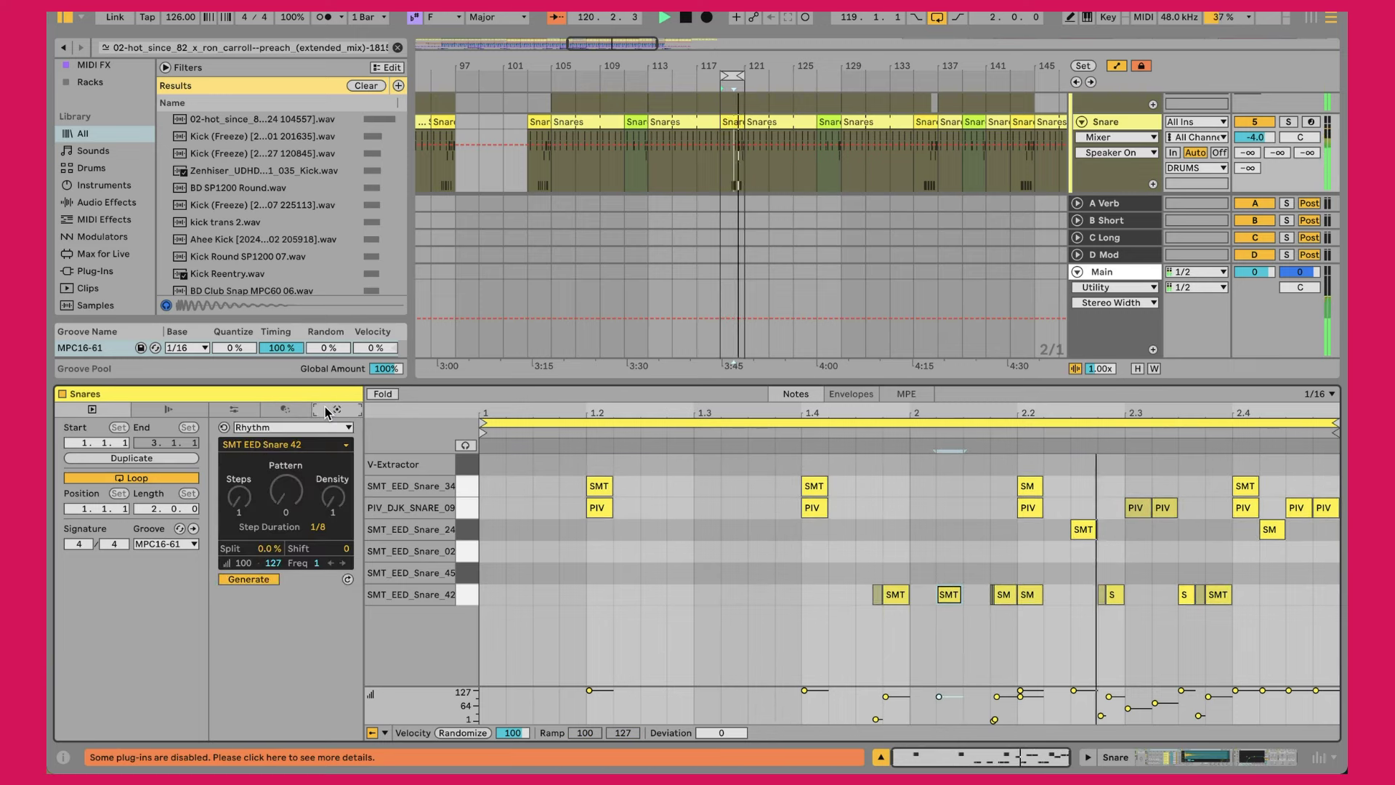
pyautogui.click(299, 427)
pyautogui.click(300, 425)
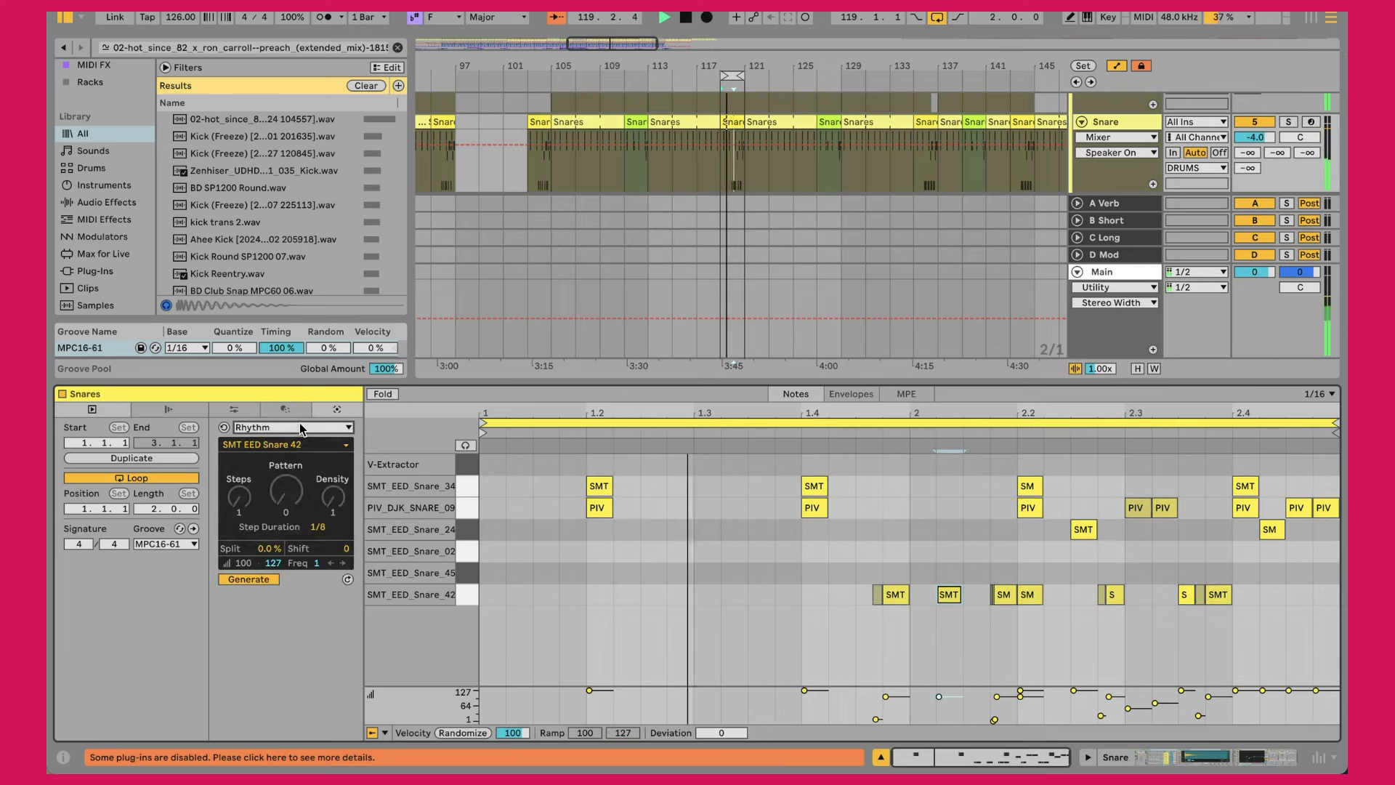
pyautogui.click(291, 411)
pyautogui.click(285, 429)
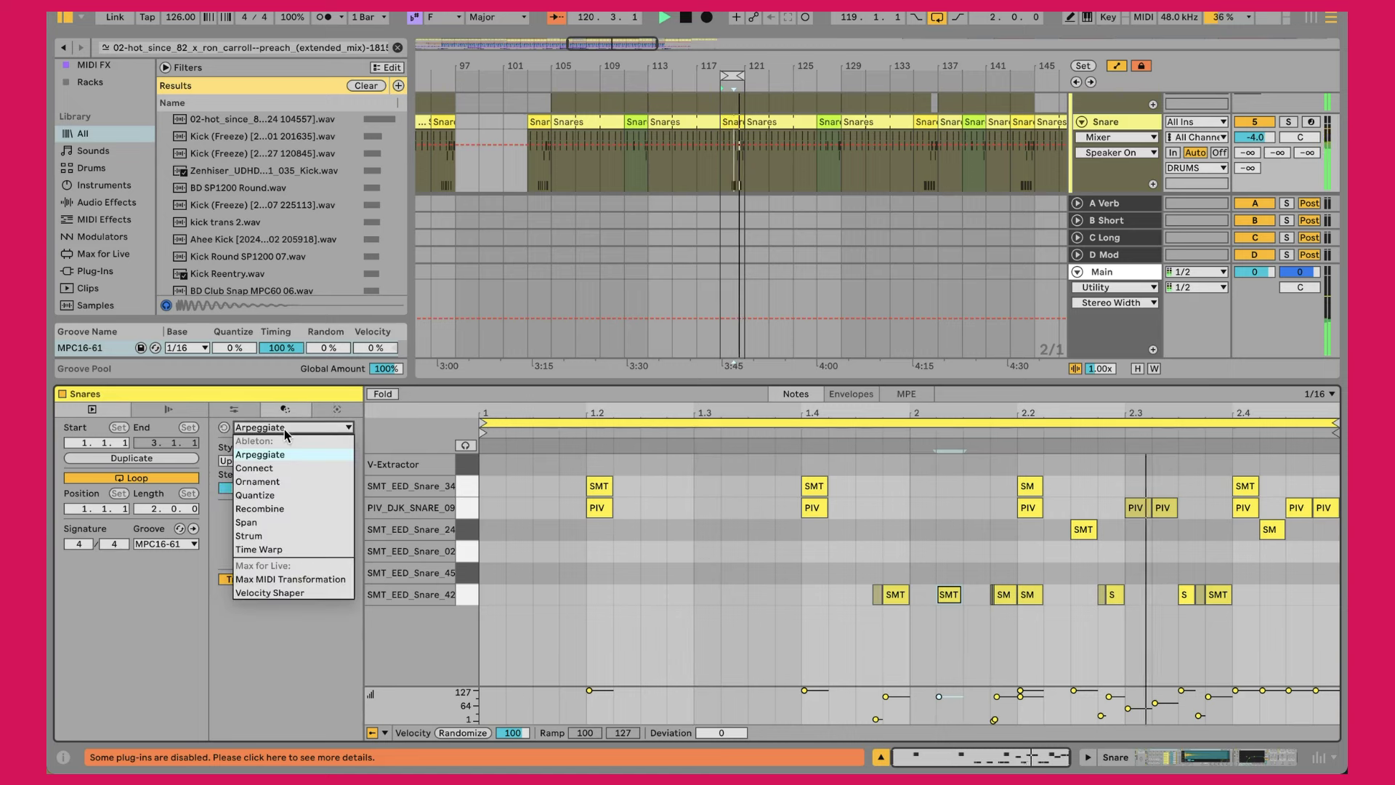
pyautogui.click(263, 481)
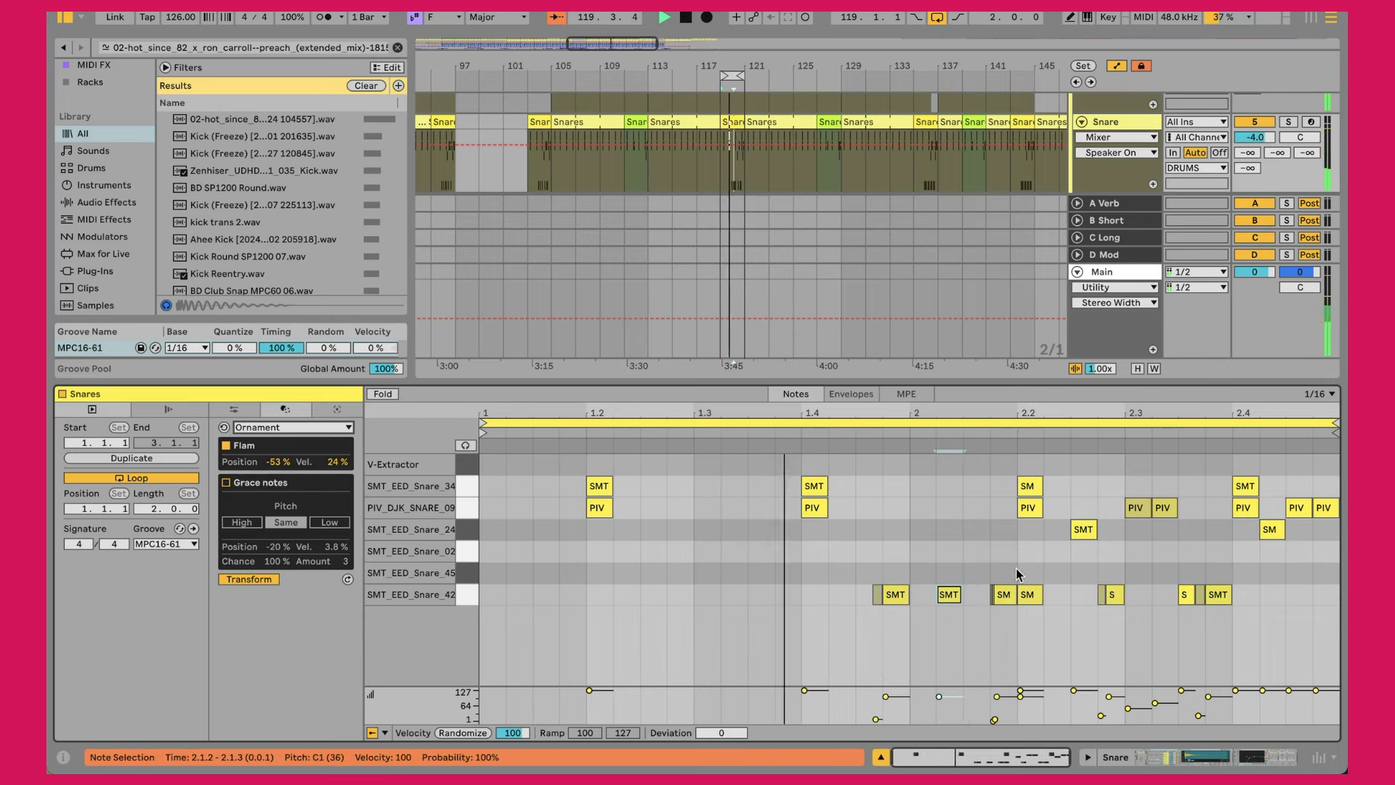
# Try adding an Ornament flam to the SMT_EED_Snare_42 note at 2.1.2, and remove the added flam note.
pyautogui.click(347, 579)
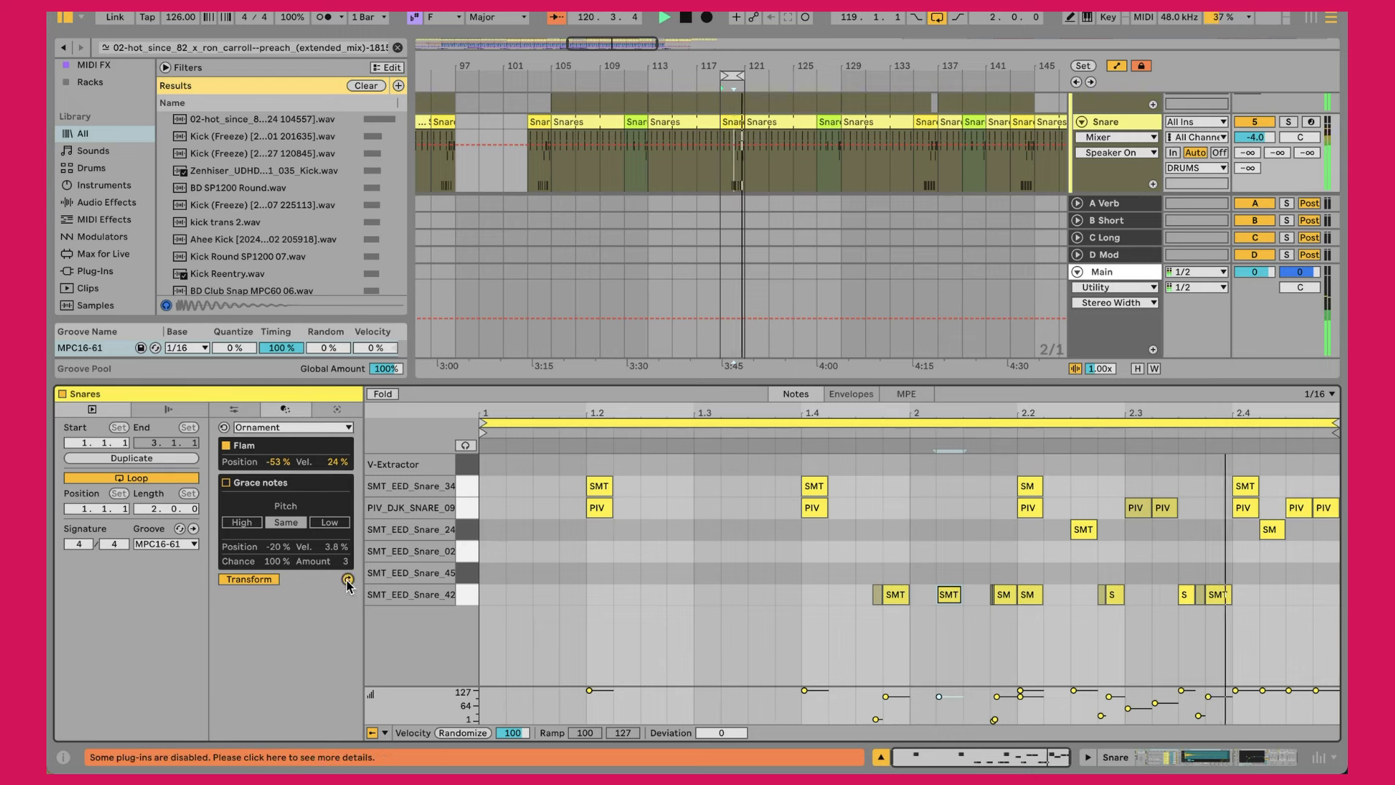
pyautogui.click(949, 595)
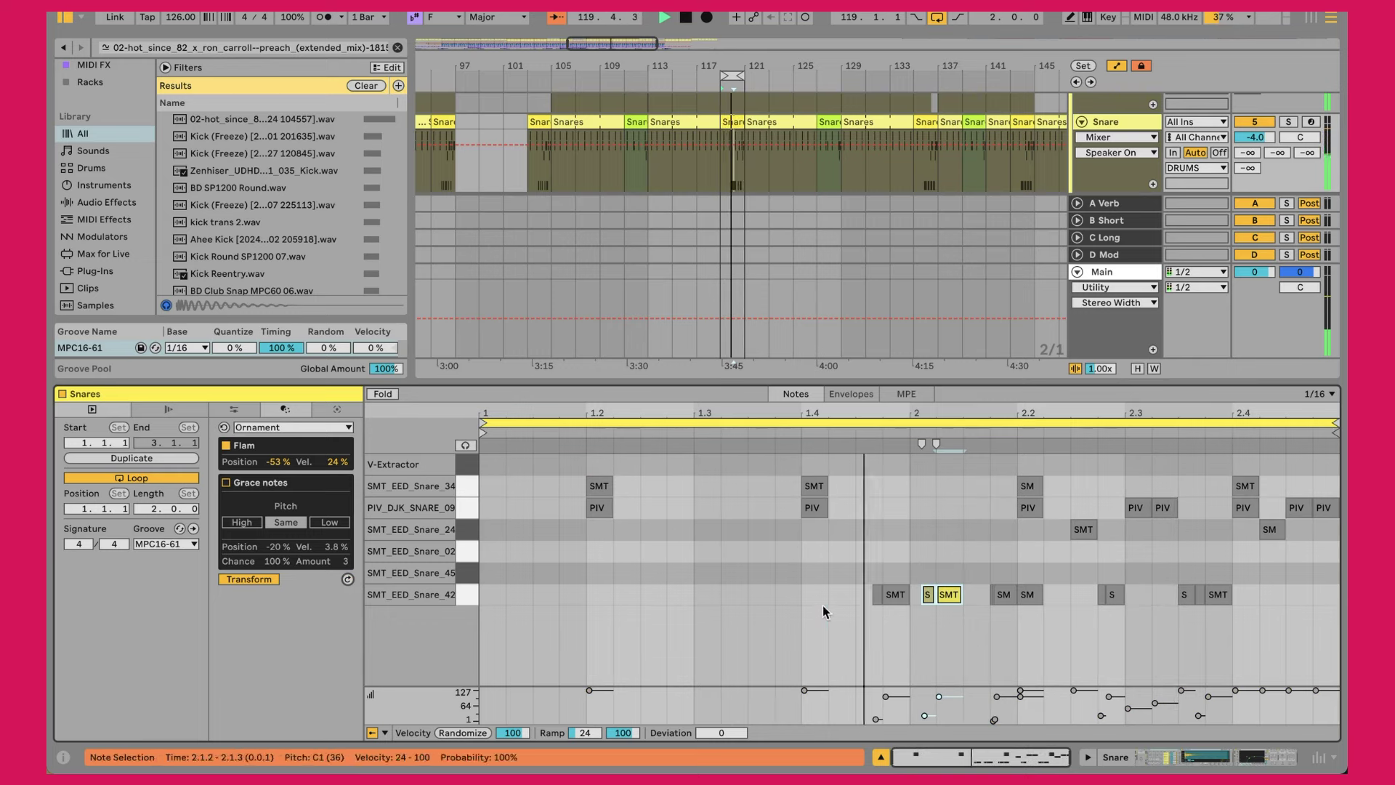
pyautogui.hotkey('ctrl', 'a')
pyautogui.doubleClick(930, 595)
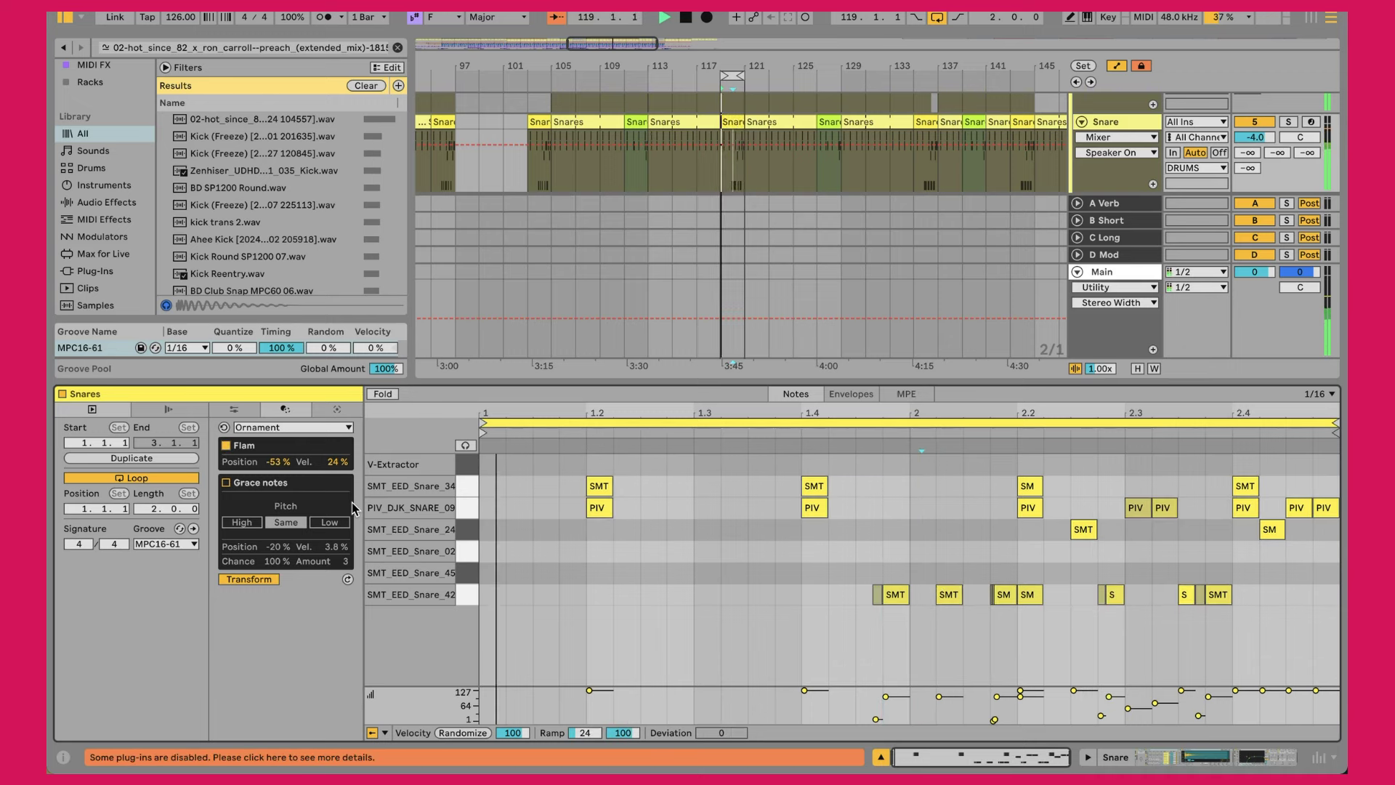
# Extend the arrangement loop to cover bars 113 to 121 and activate the HH track.
pyautogui.moveTo(746, 378); pyautogui.dragTo(748, 487)
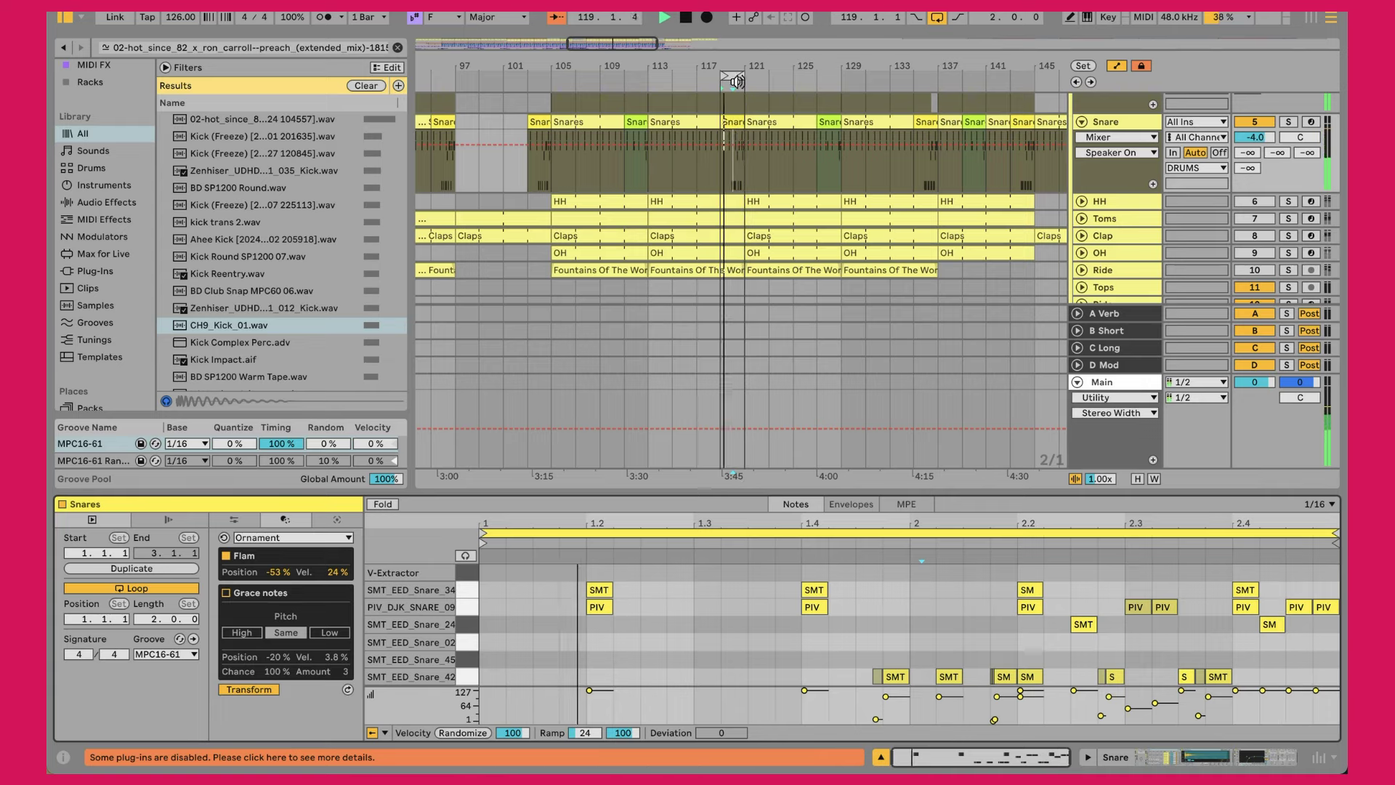
pyautogui.moveTo(726, 78); pyautogui.dragTo(647, 76)
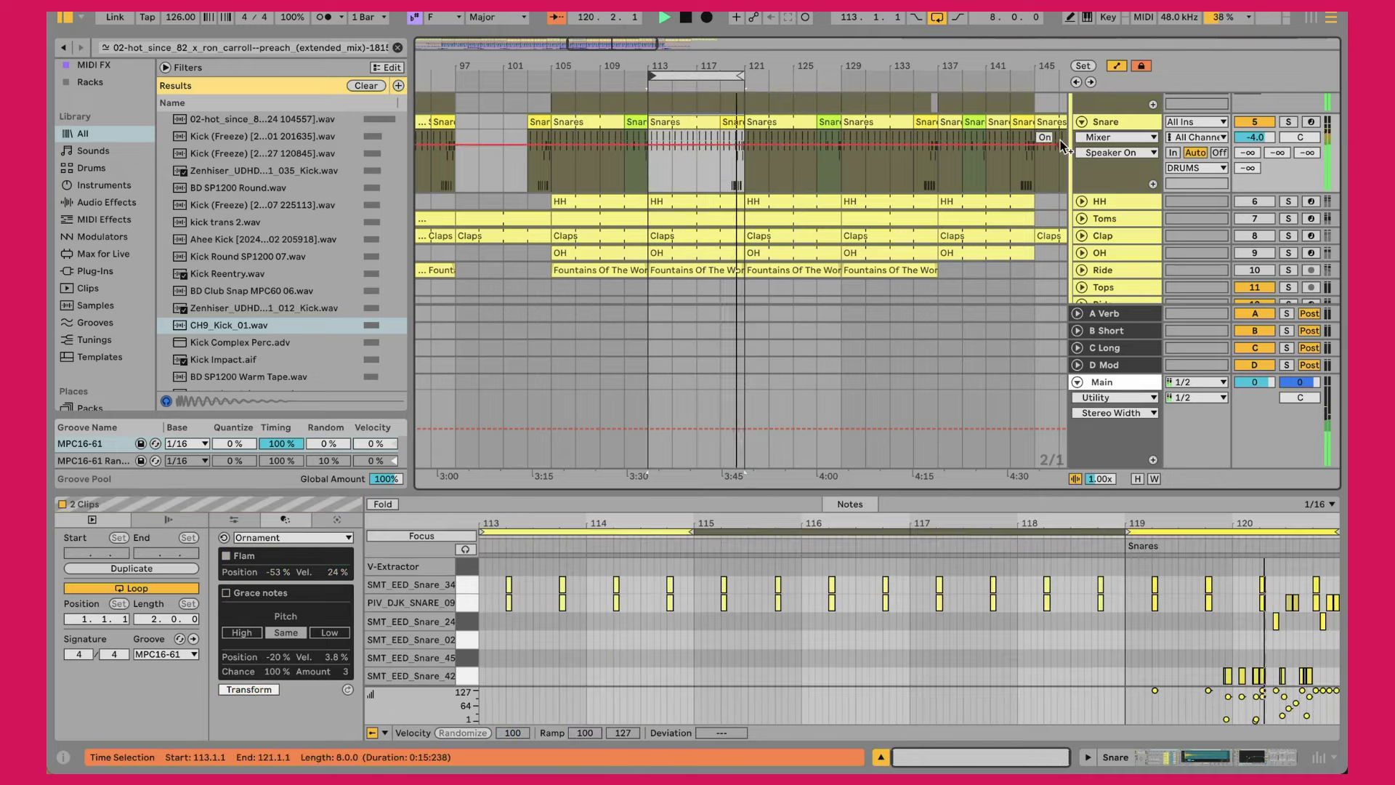
pyautogui.click(1270, 202)
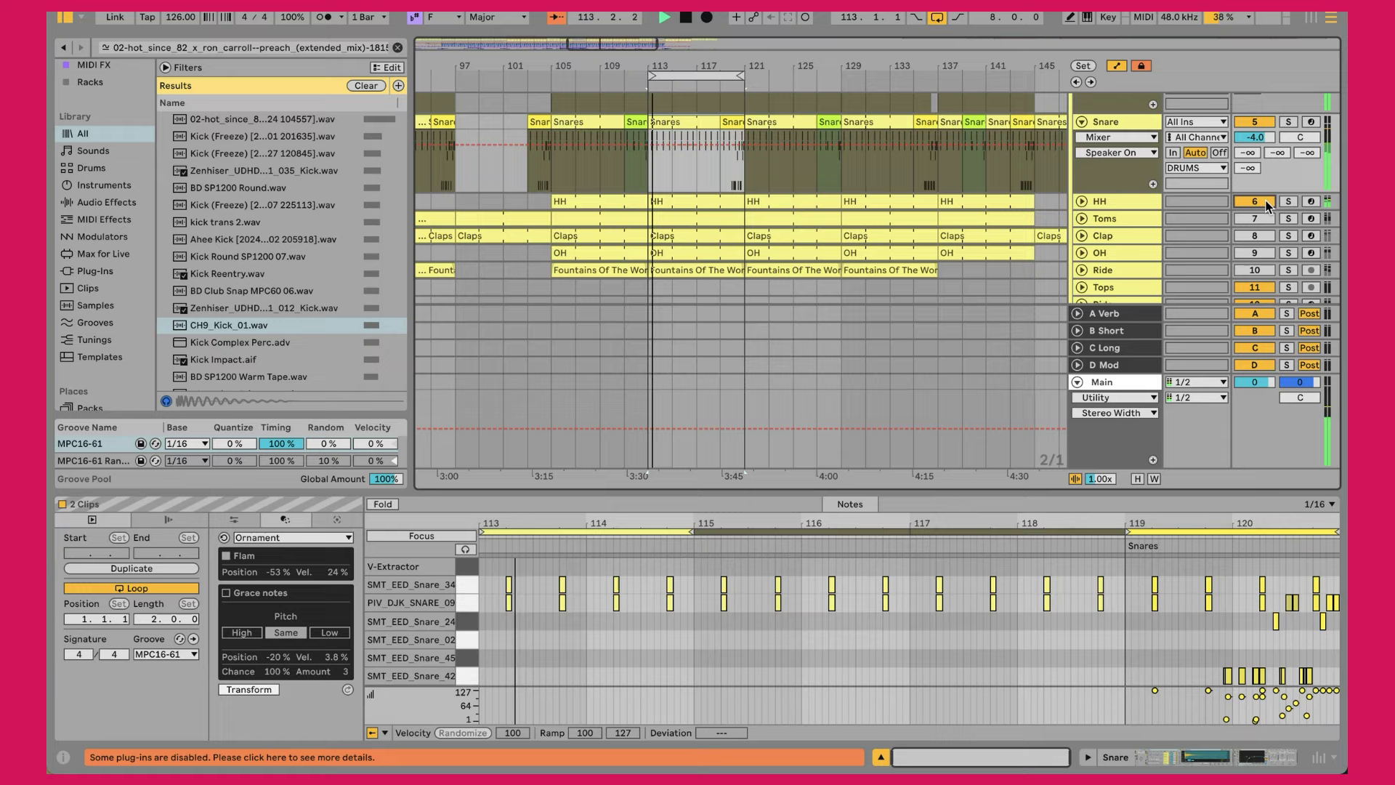
# Unfold the HH track and review the note layers of its HH clip at bar 113.
pyautogui.click(1082, 201)
pyautogui.click(665, 201)
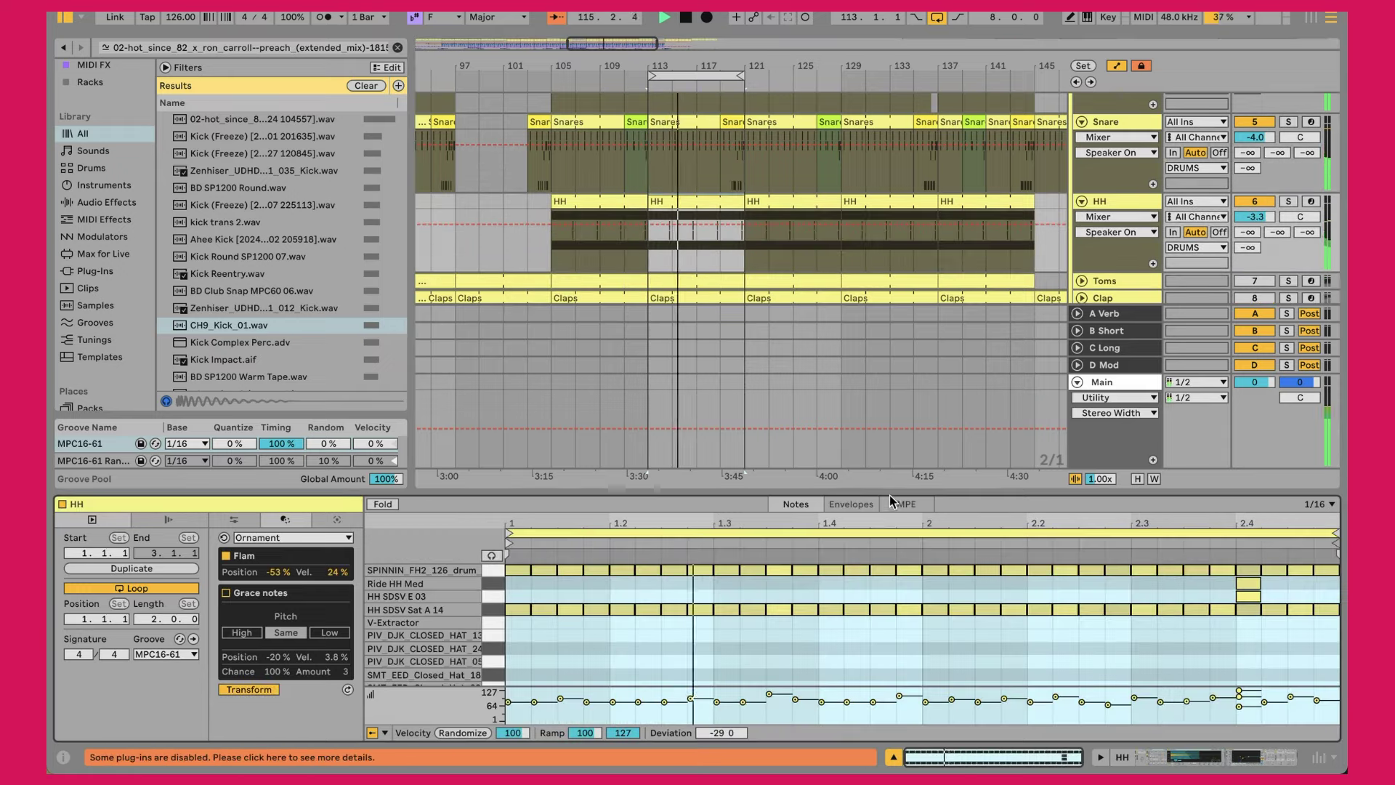
pyautogui.moveTo(889, 493); pyautogui.dragTo(880, 277)
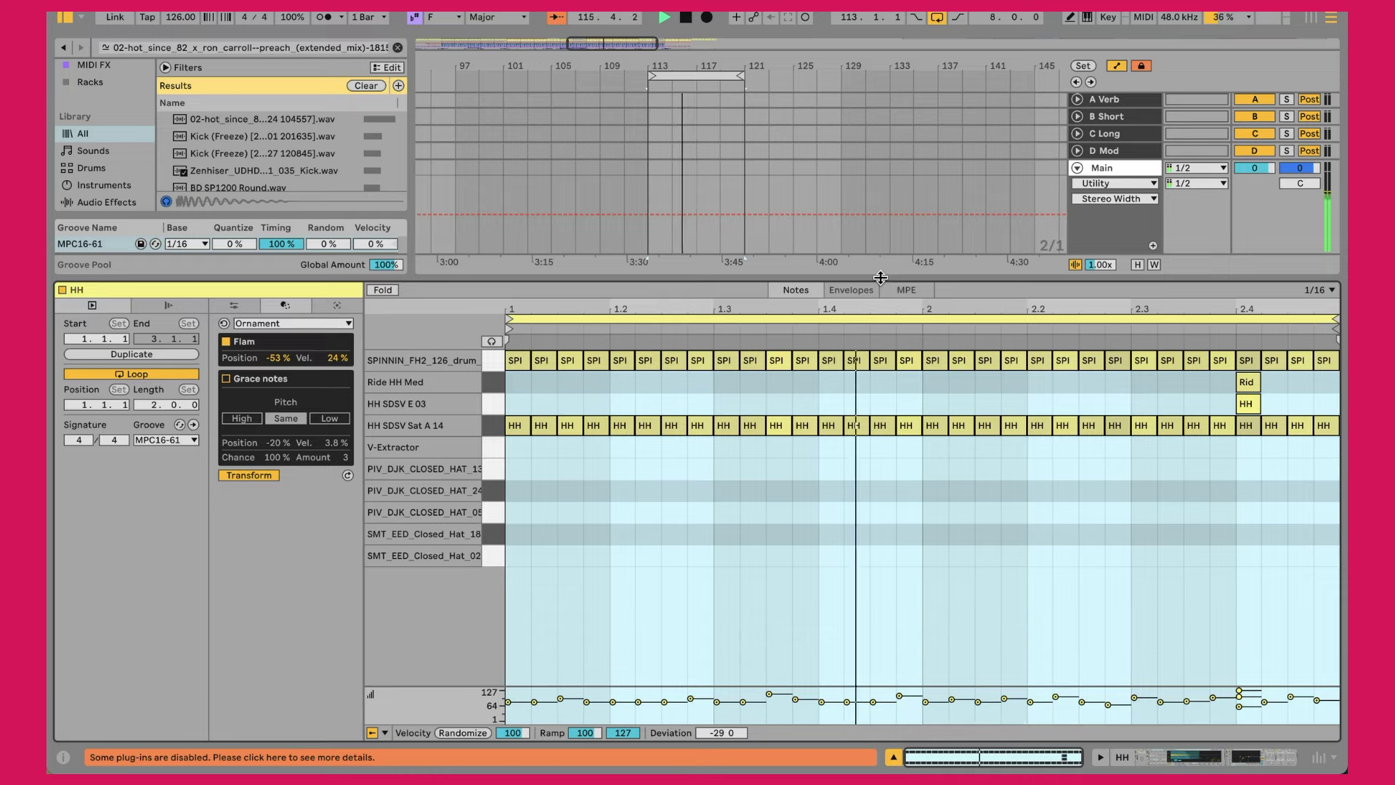
pyautogui.moveTo(880, 277); pyautogui.dragTo(876, 500)
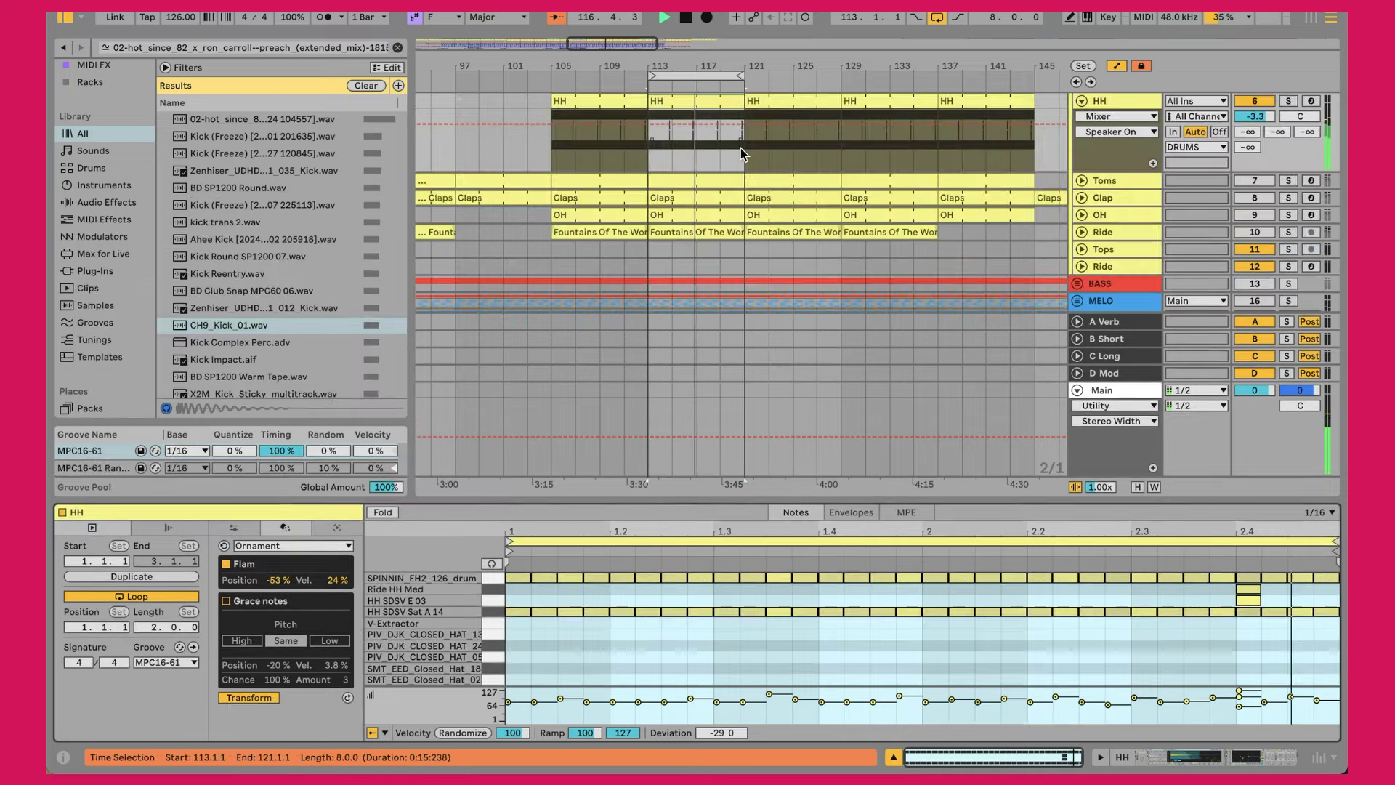
# Loop the intro's first HH clip, covering bars 1 to 9 of the arrangement.
pyautogui.hscroll(-10, 740, 147)
pyautogui.hscroll(-5, 495, 171)
pyautogui.scroll(2, 471, 186)
pyautogui.click(471, 186)
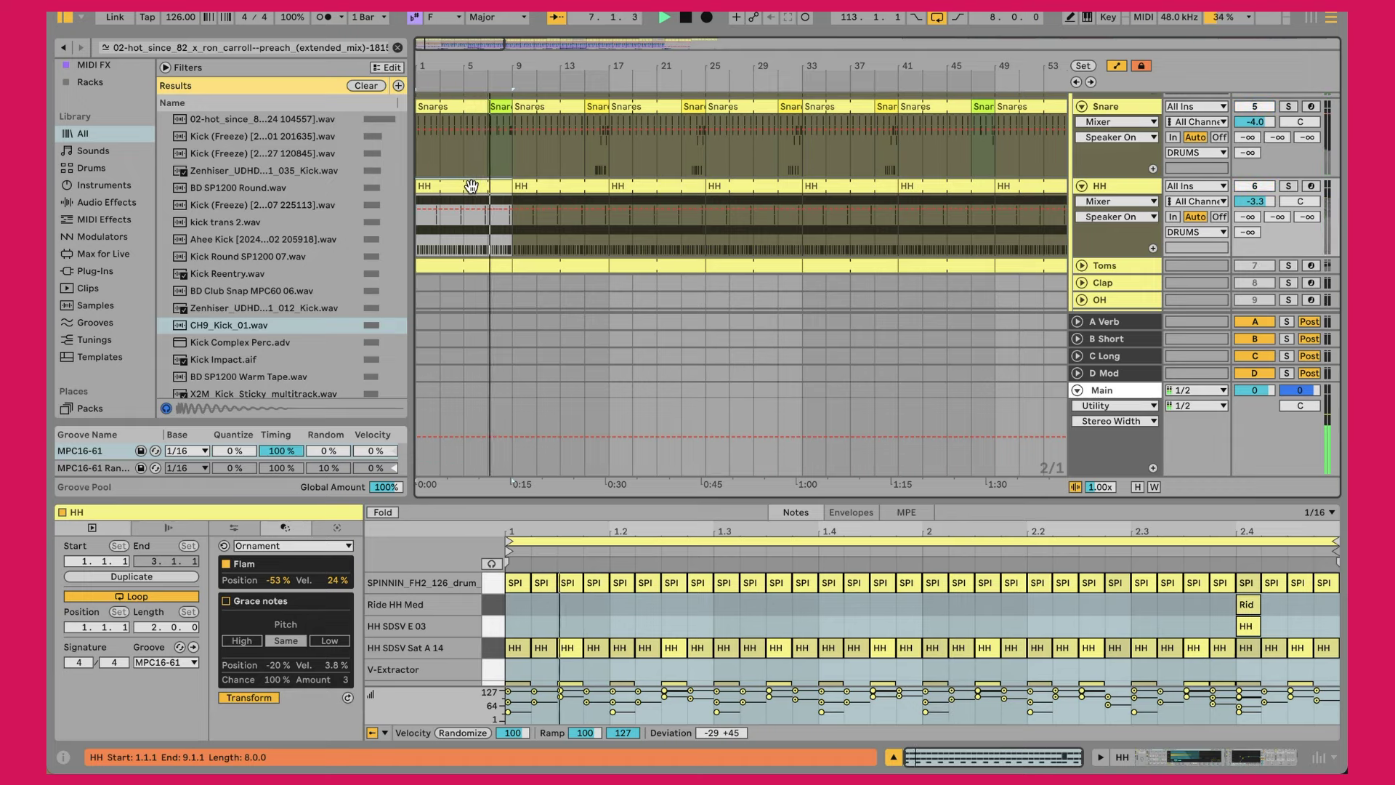
pyautogui.hotkey('ctrl', 'l')
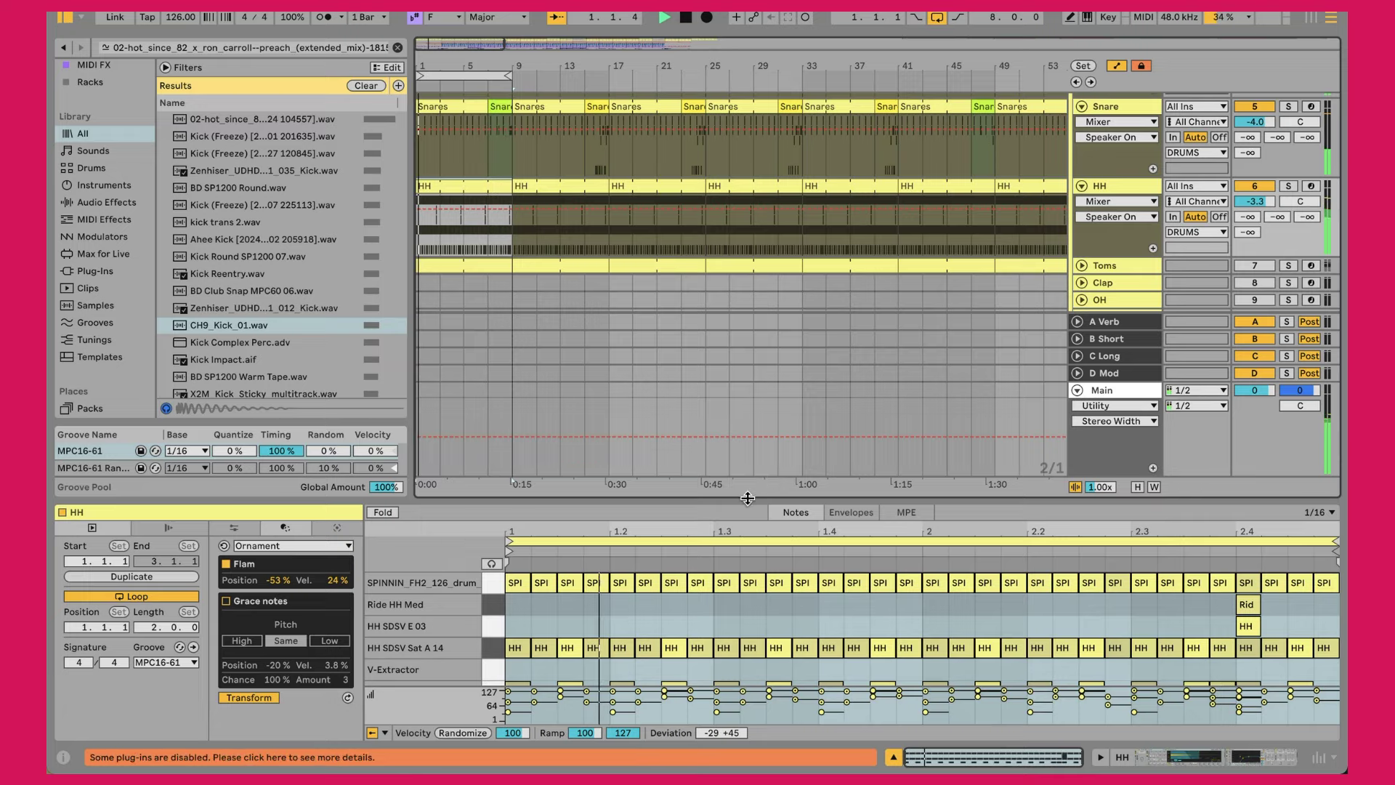
# Examine the intro HH clip's layers by auditioning the SPINNIN shaker, HH SDSV Sat A 14 and PIV_DJK_CLOSED_HAT_13 lanes and checking the 2.4 accent notes.
pyautogui.moveTo(748, 501); pyautogui.dragTo(748, 304)
pyautogui.click(620, 389)
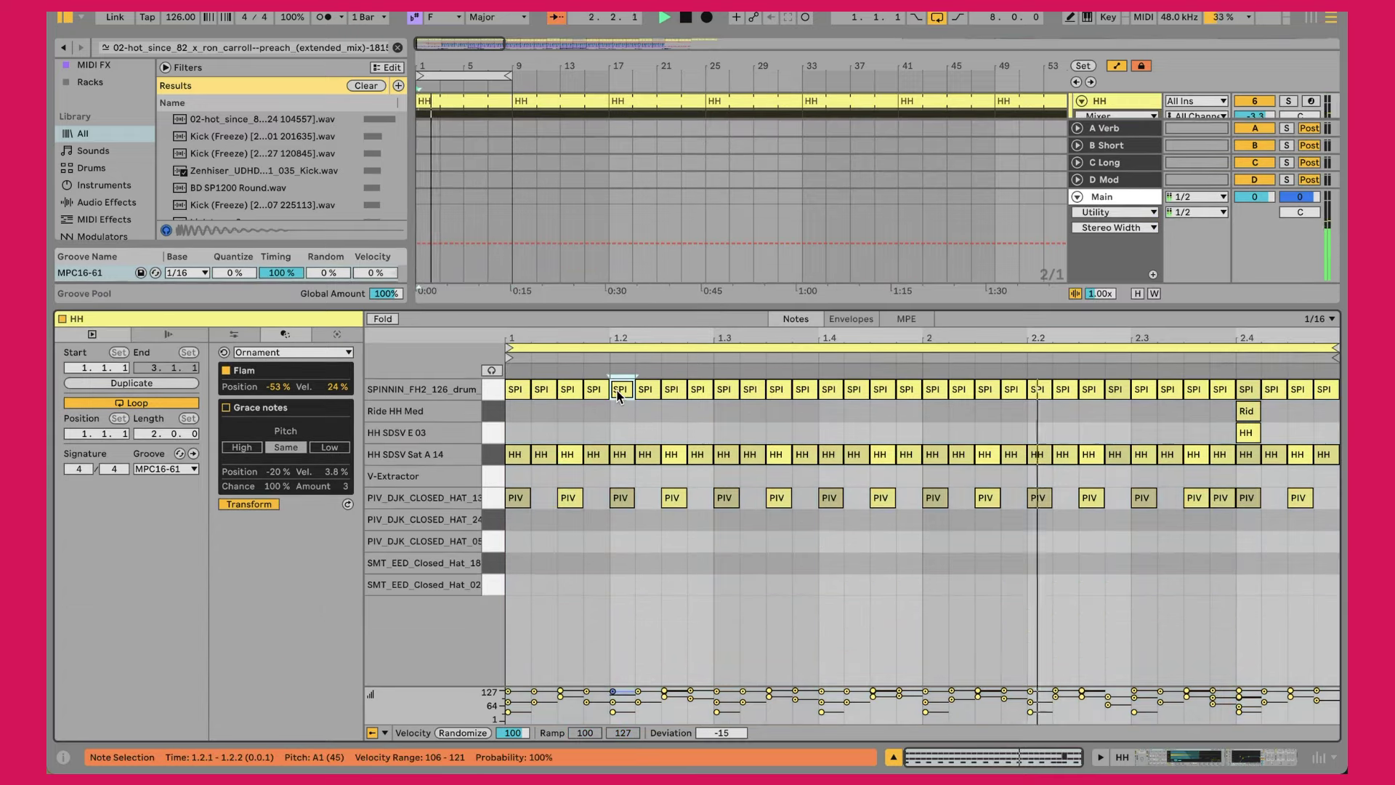
pyautogui.click(490, 390)
pyautogui.click(490, 460)
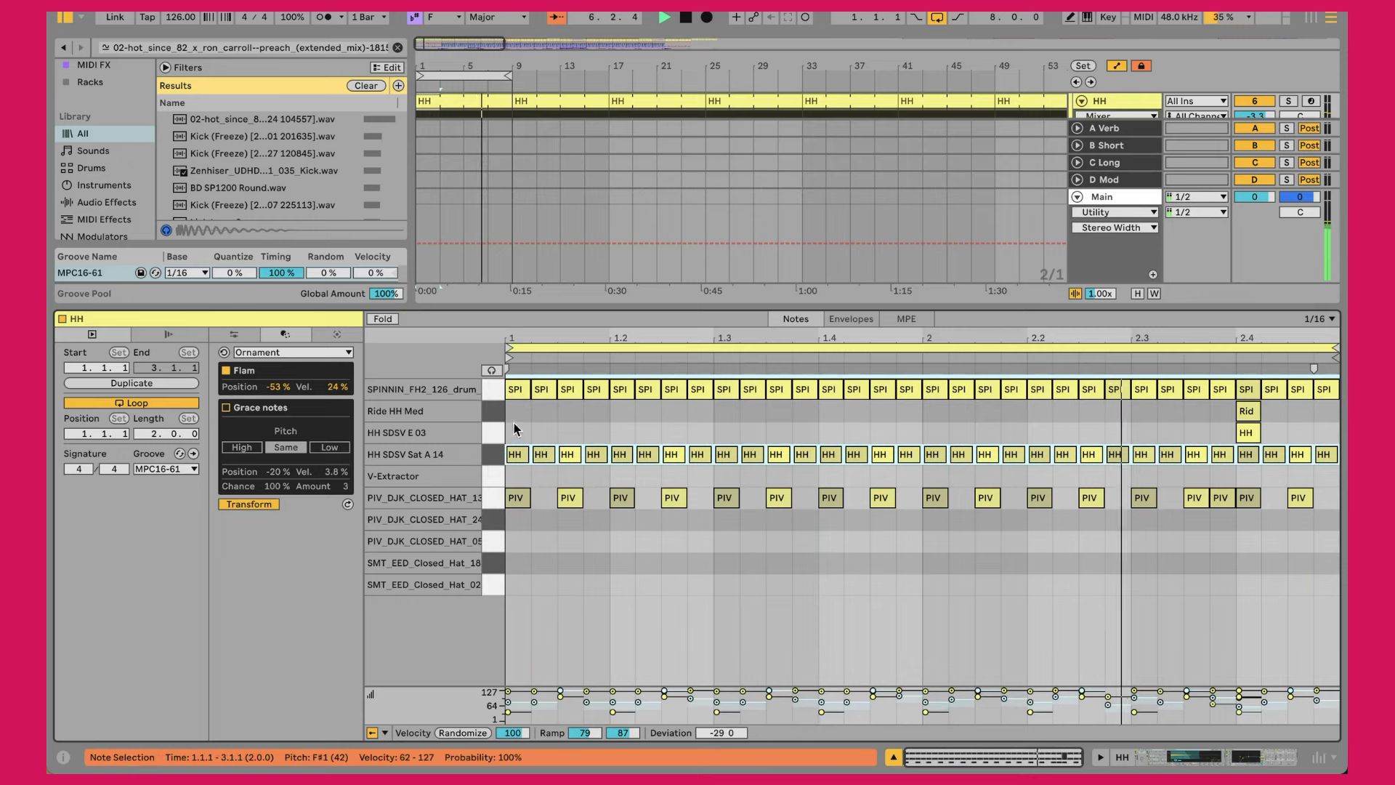
pyautogui.click(486, 391)
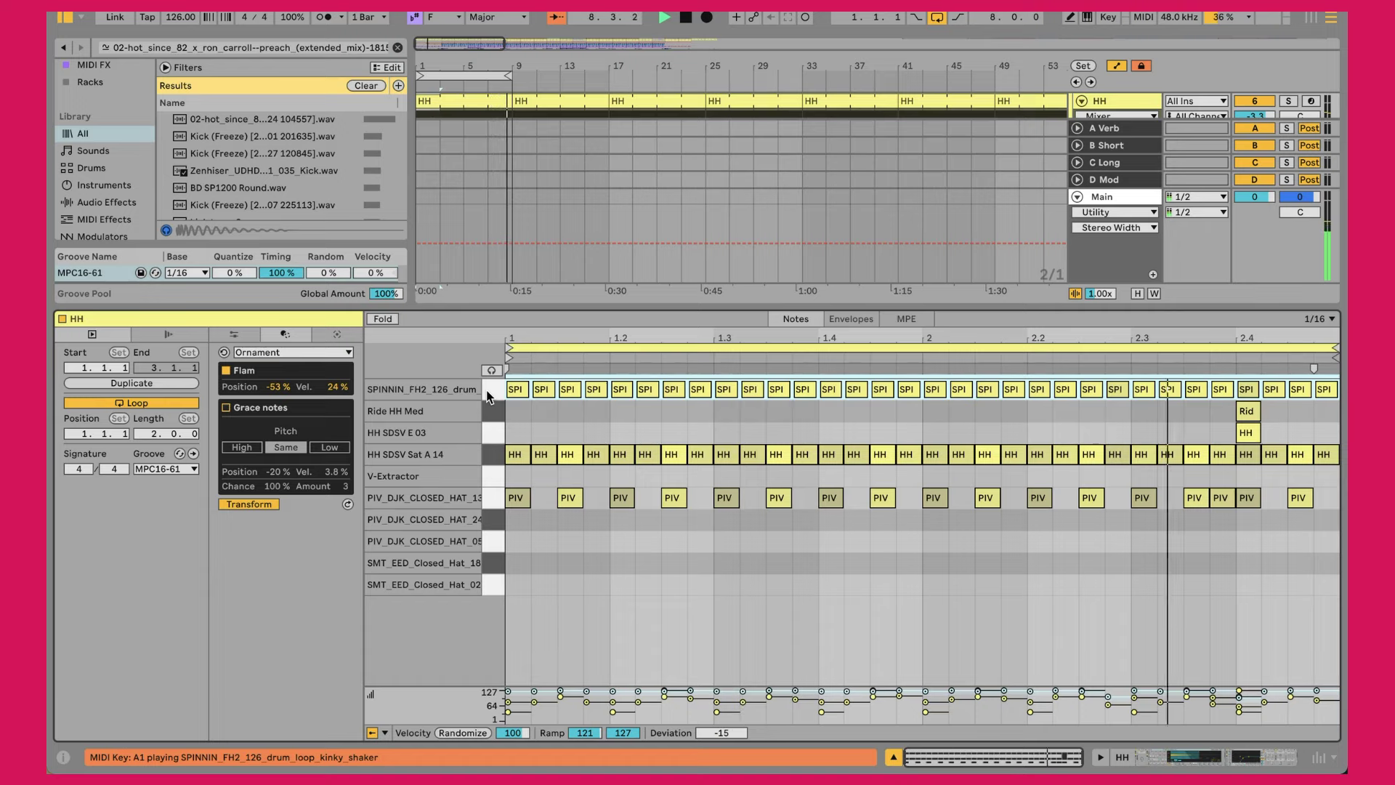
pyautogui.click(491, 460)
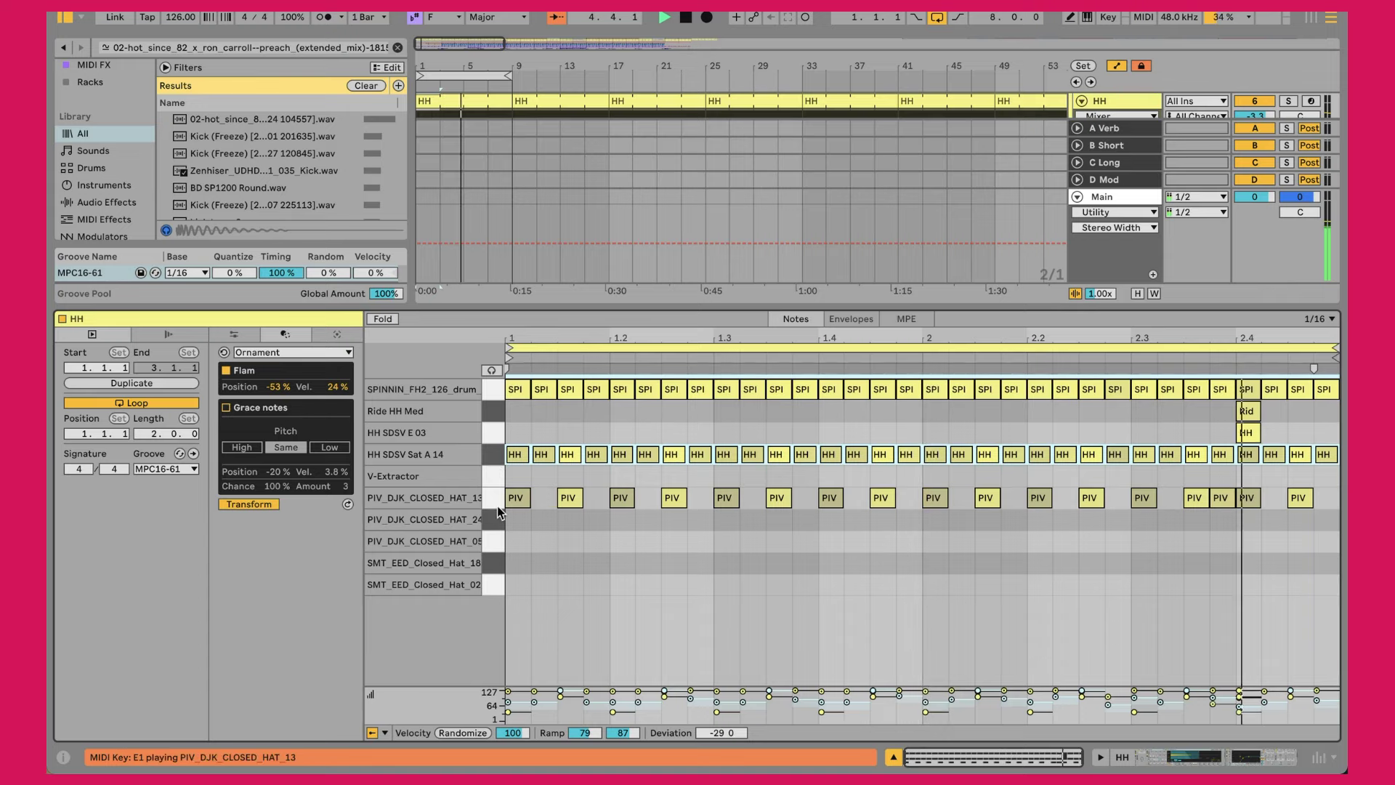
pyautogui.click(496, 495)
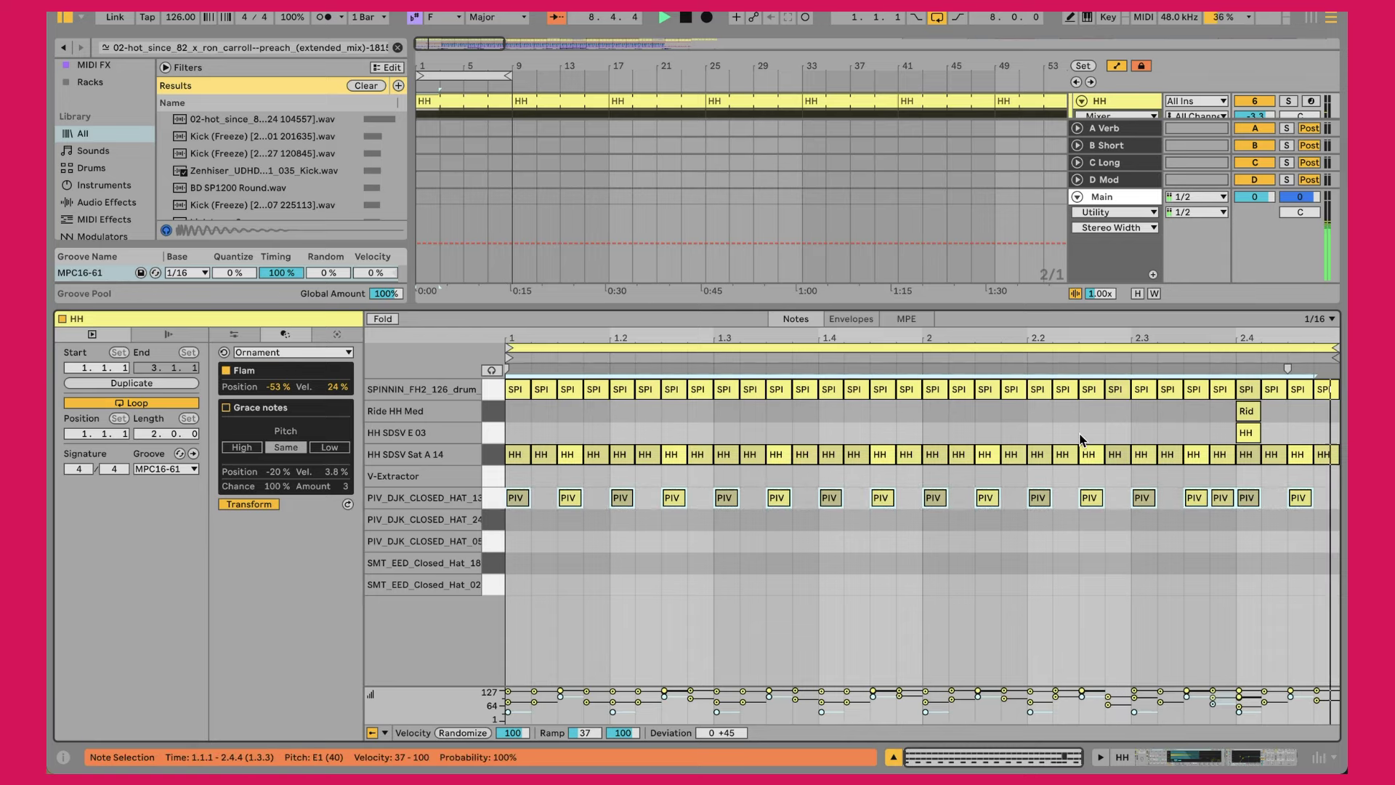
pyautogui.click(1255, 432)
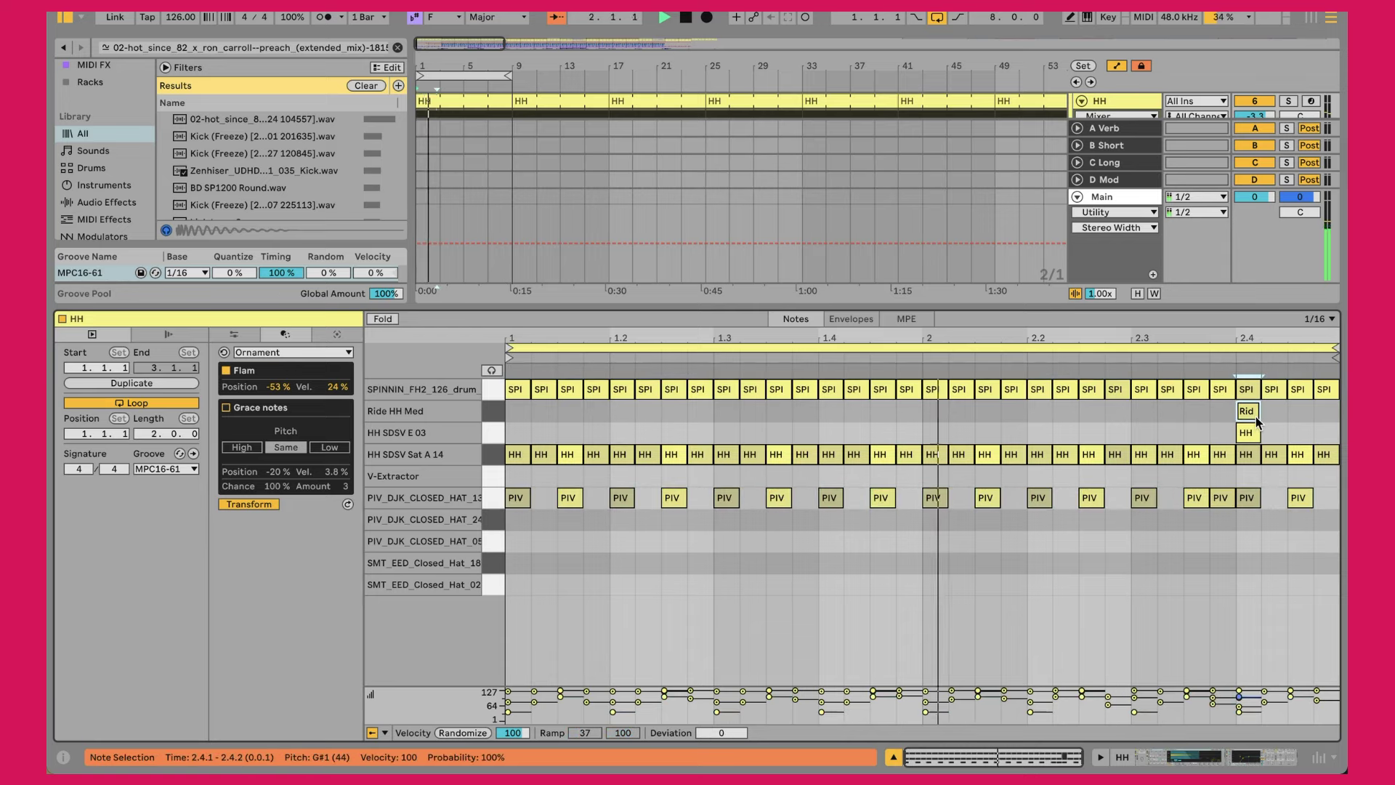
# Check the HH SDSV E 03 accent at 2.4 and inspect the Ride HH Med pad's sample and Simpler controls in the HH Drum Rack.
pyautogui.click(1254, 432)
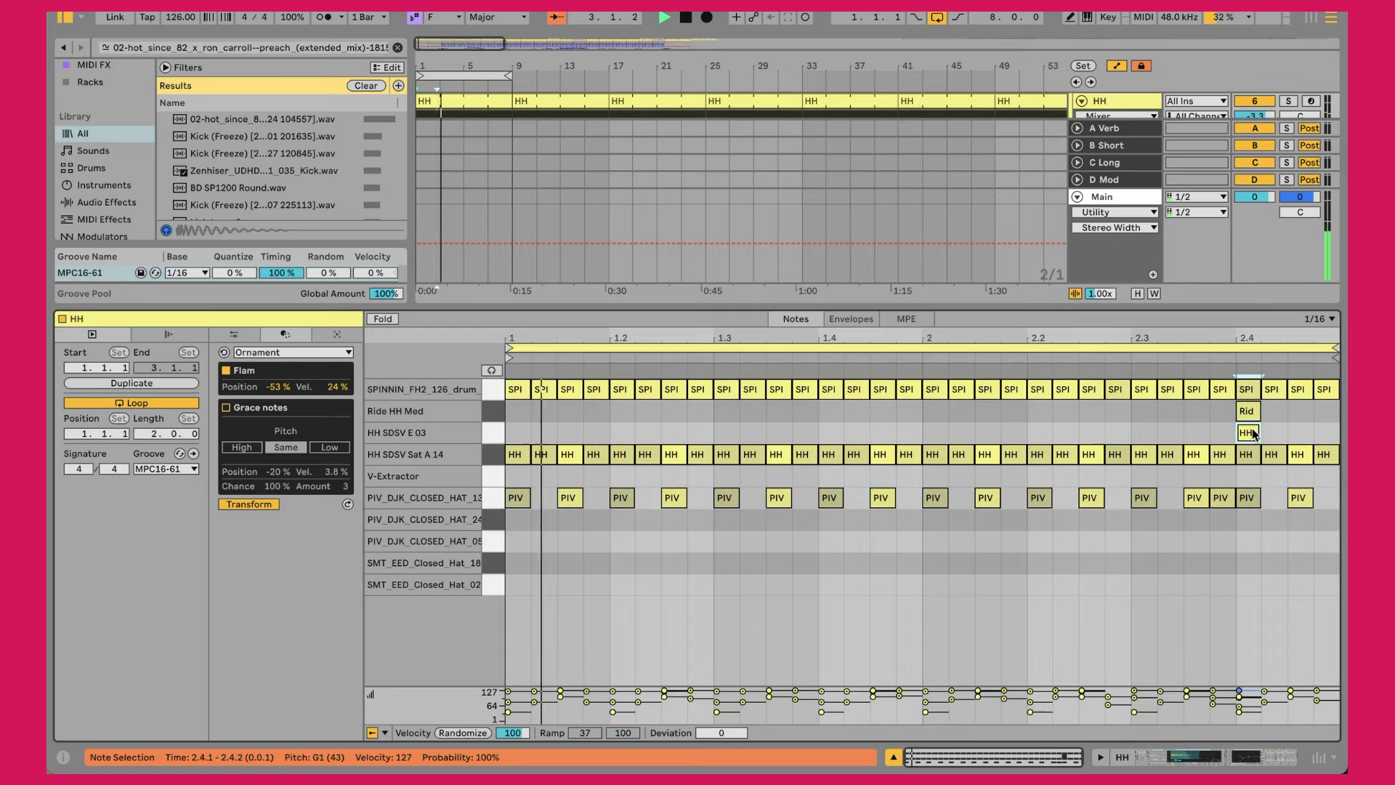
pyautogui.hotkey('shift', 'Tab')
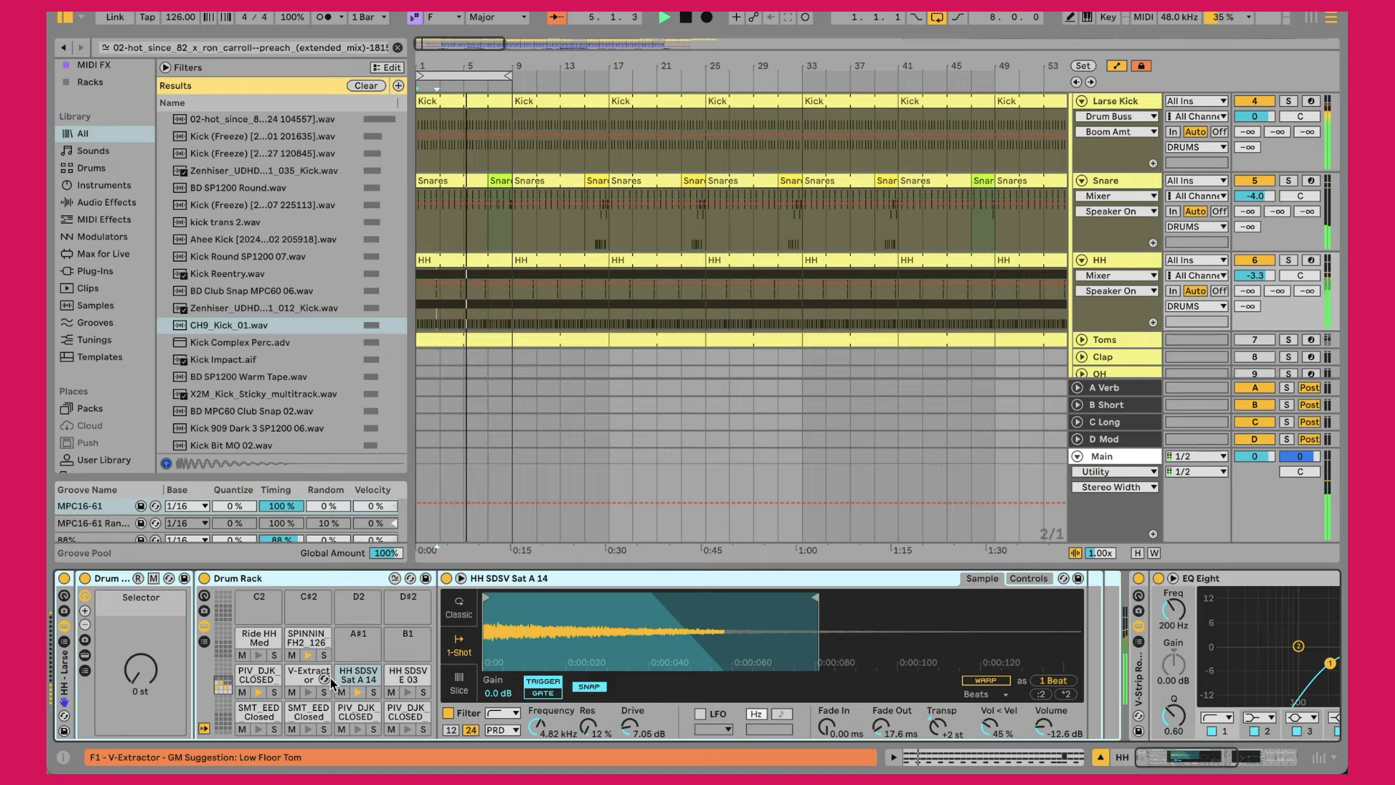
pyautogui.click(259, 637)
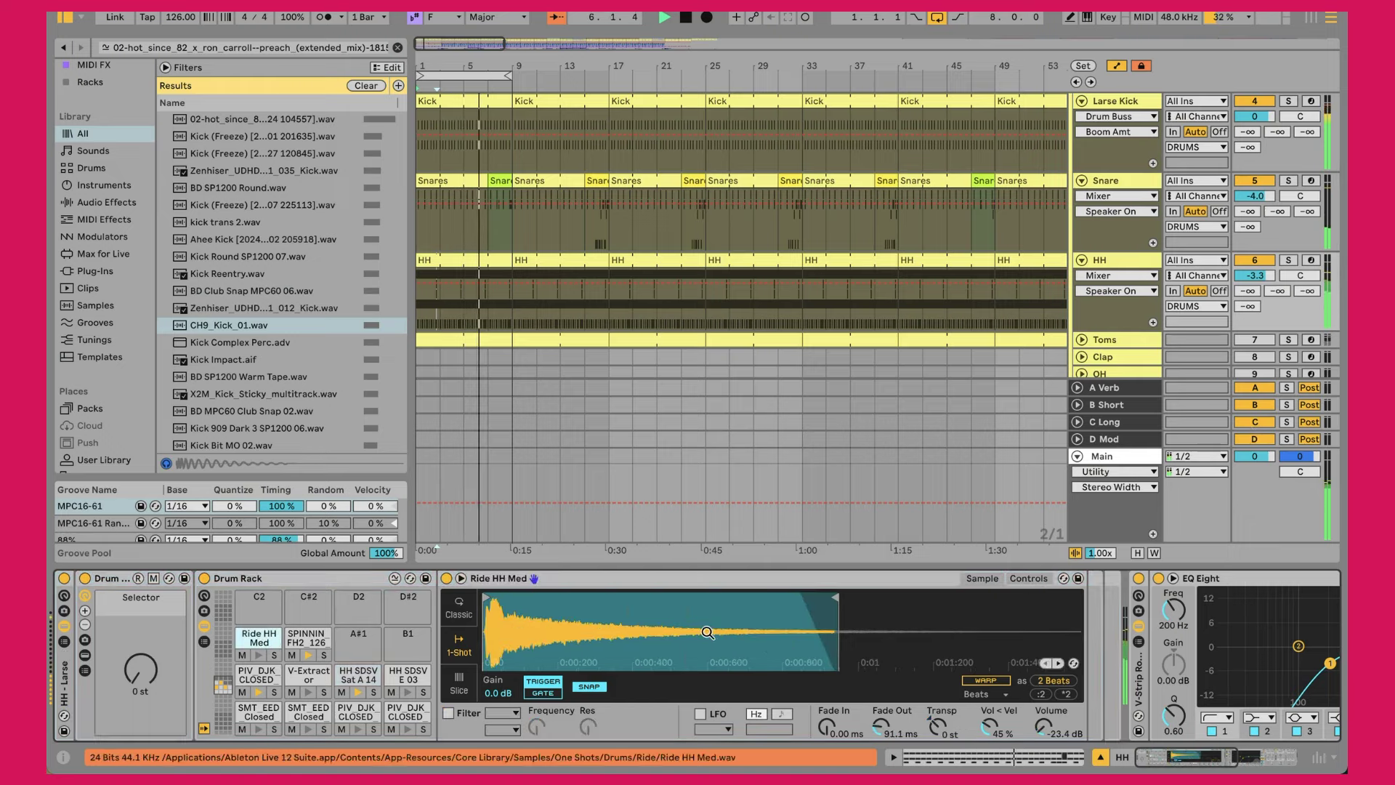
pyautogui.click(1031, 578)
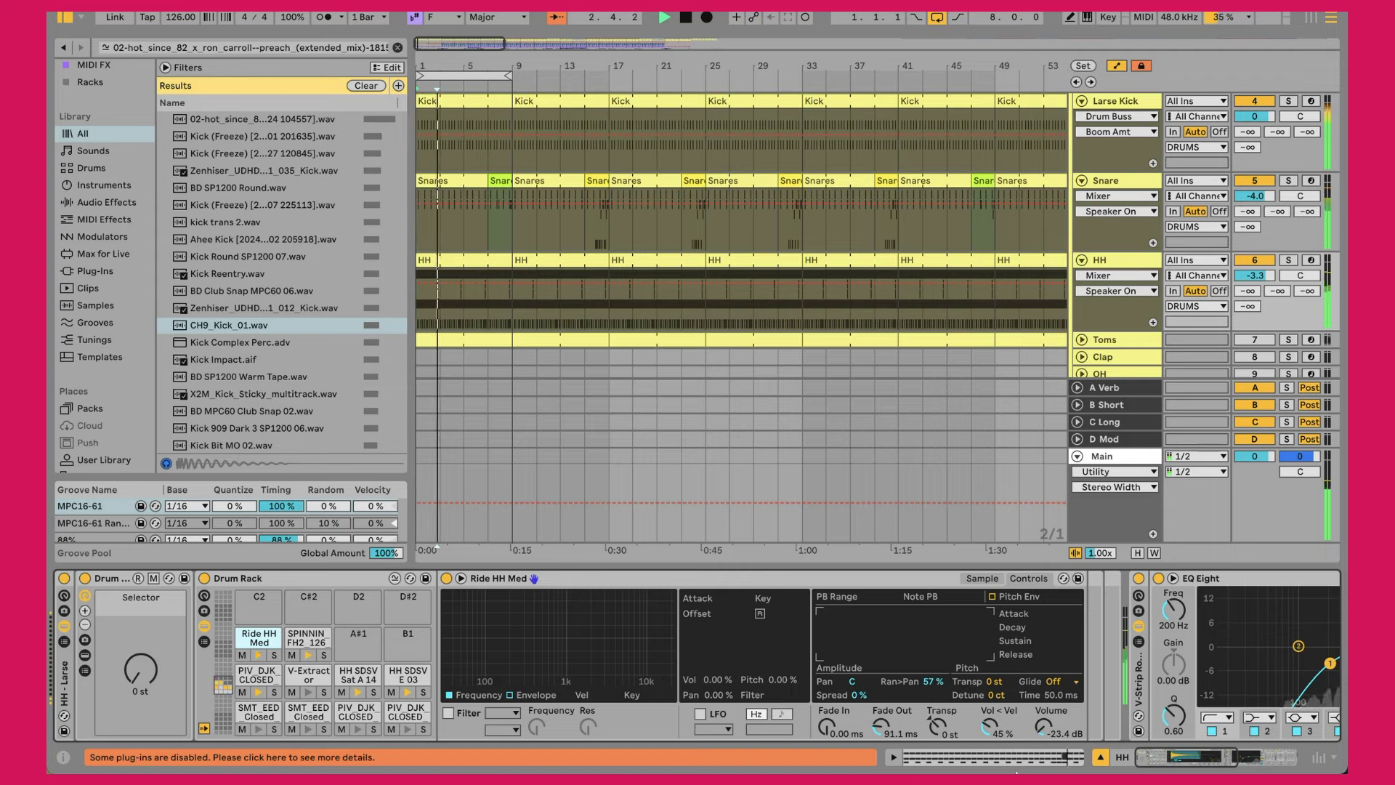
# Set the Drive of the SIDE + SAT rack on the HH track to 2.55 dB.
pyautogui.click(1128, 264)
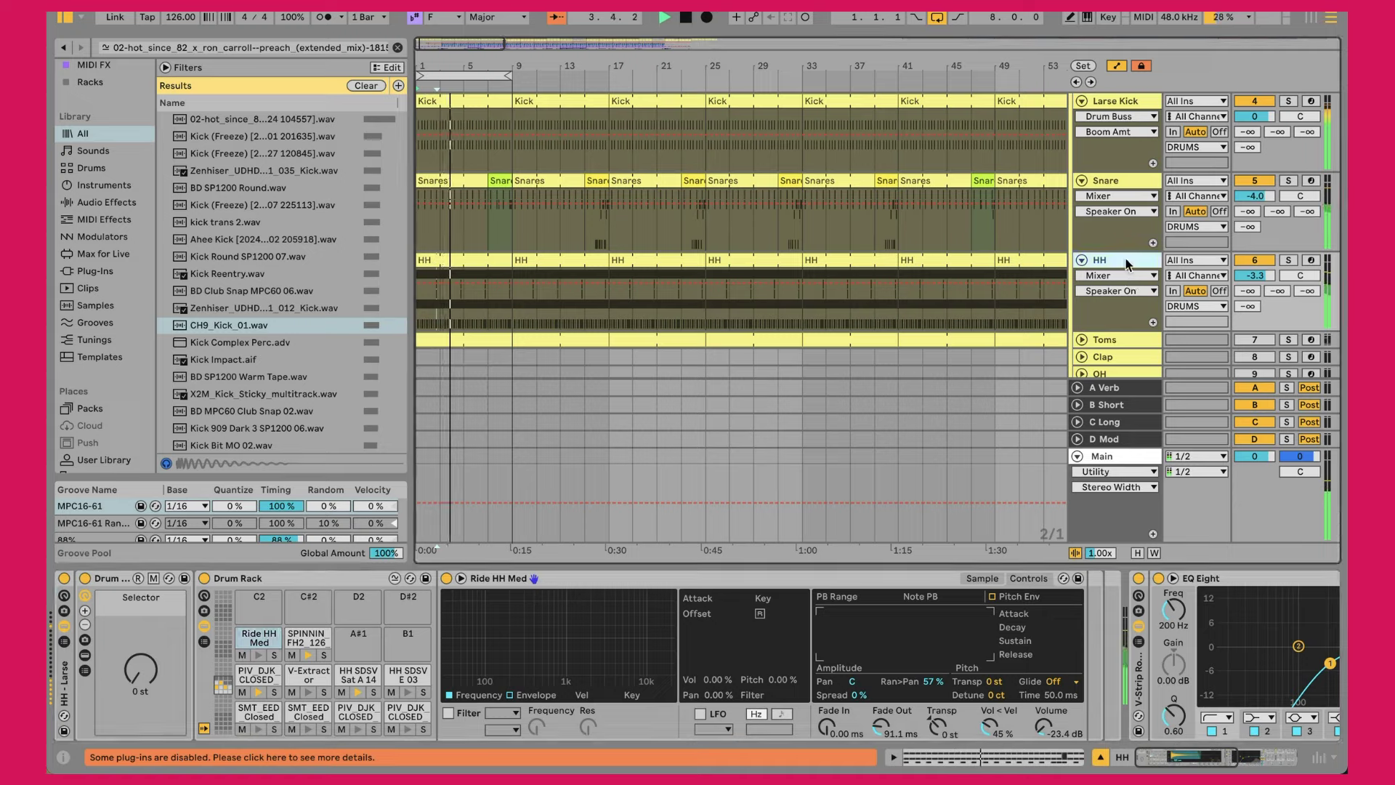
pyautogui.scroll(-5, 1067, 601)
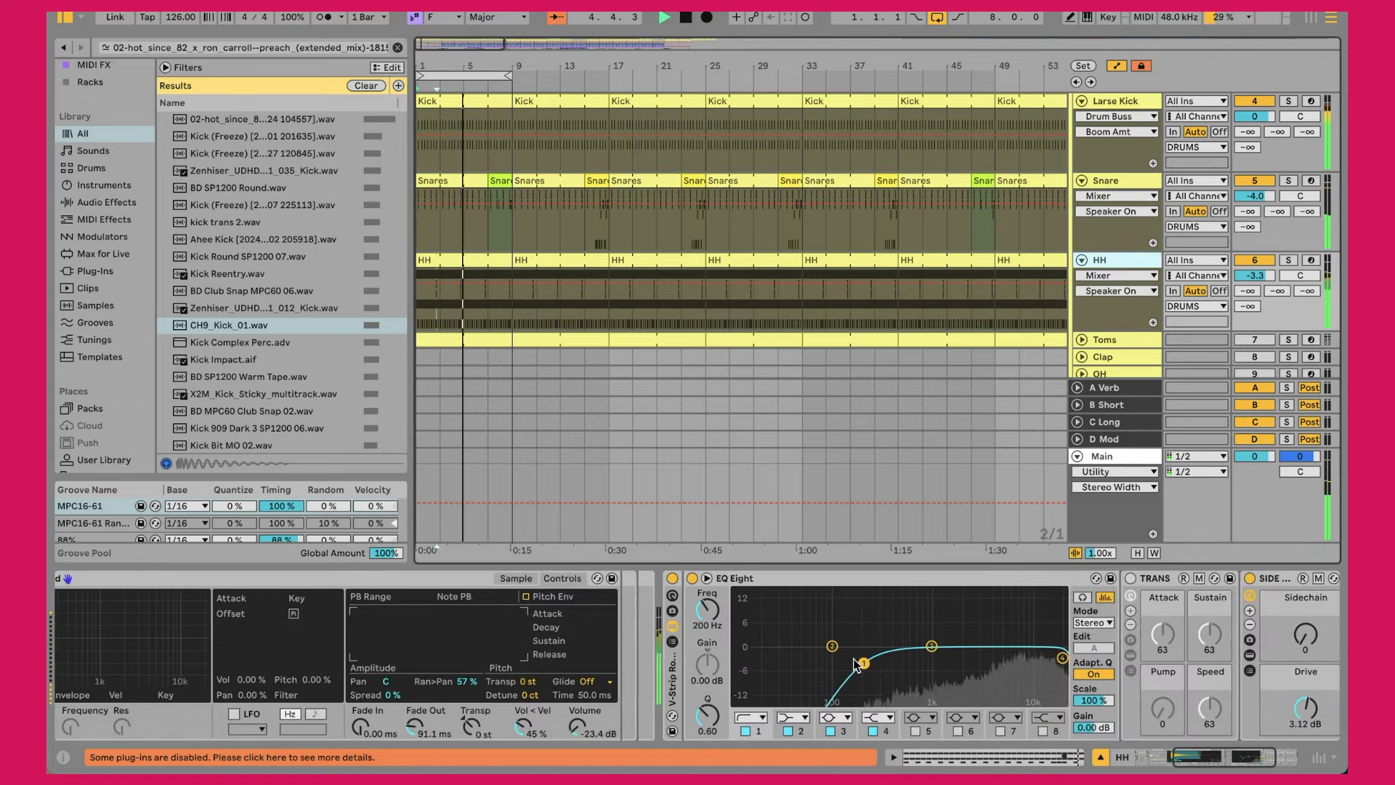
pyautogui.scroll(-4, 957, 687)
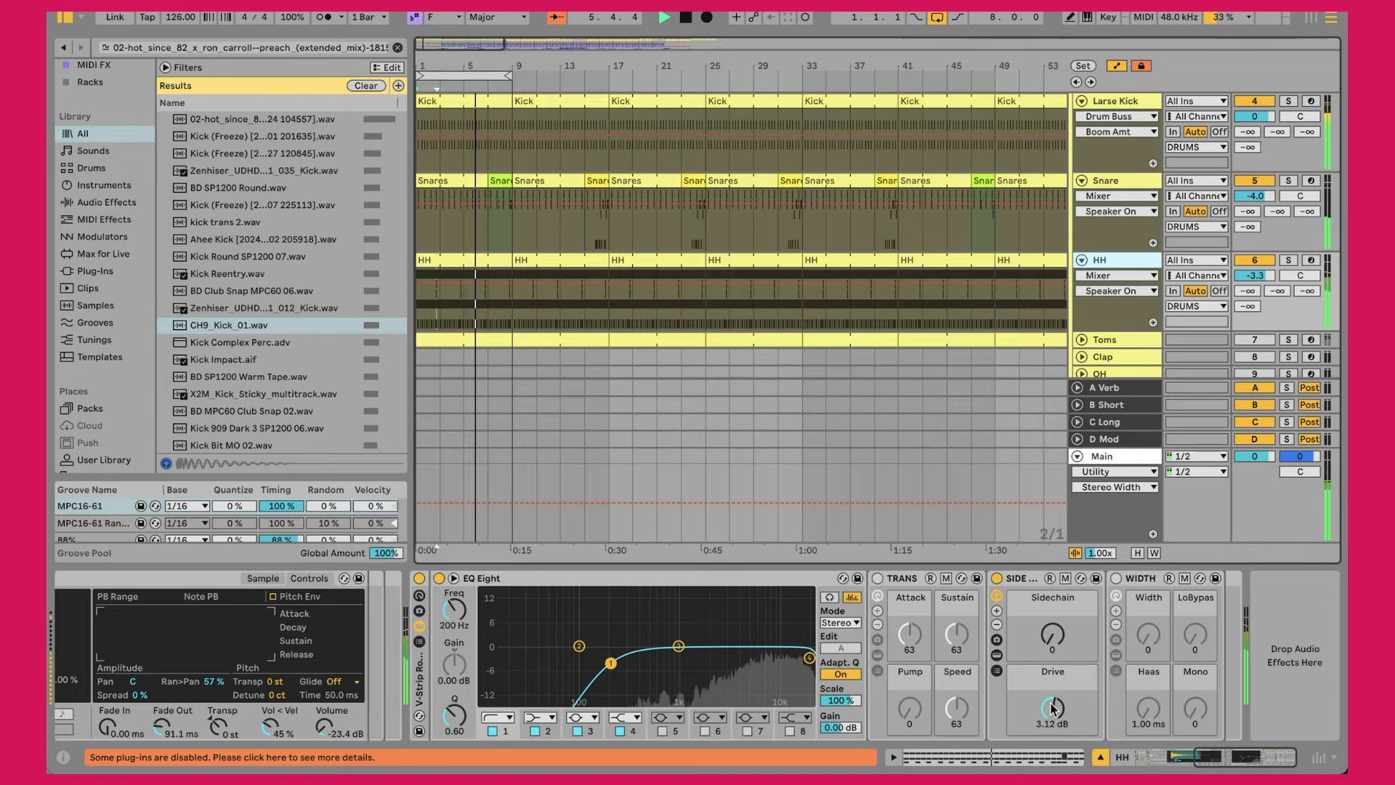
pyautogui.moveTo(1052, 709); pyautogui.dragTo(1067, 718)
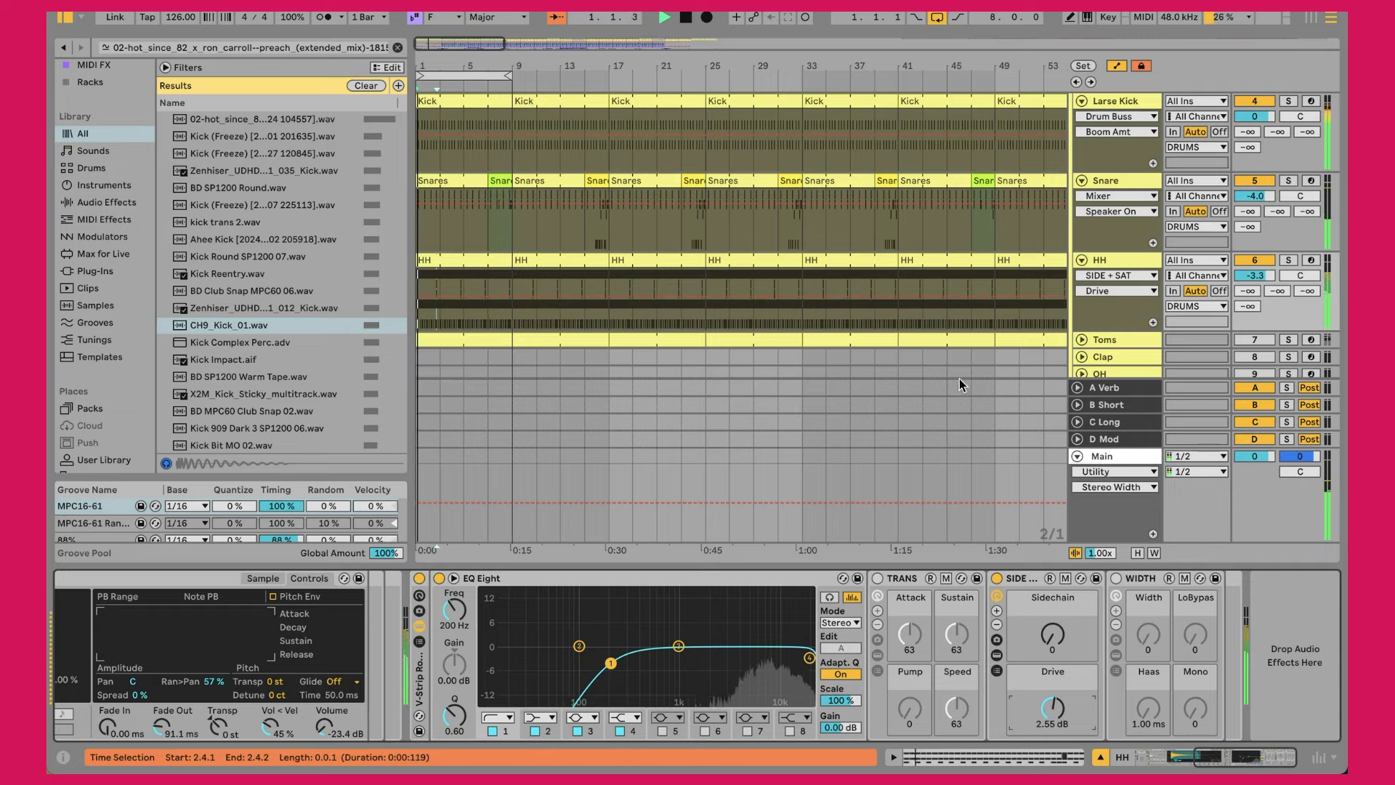
pyautogui.click(1122, 257)
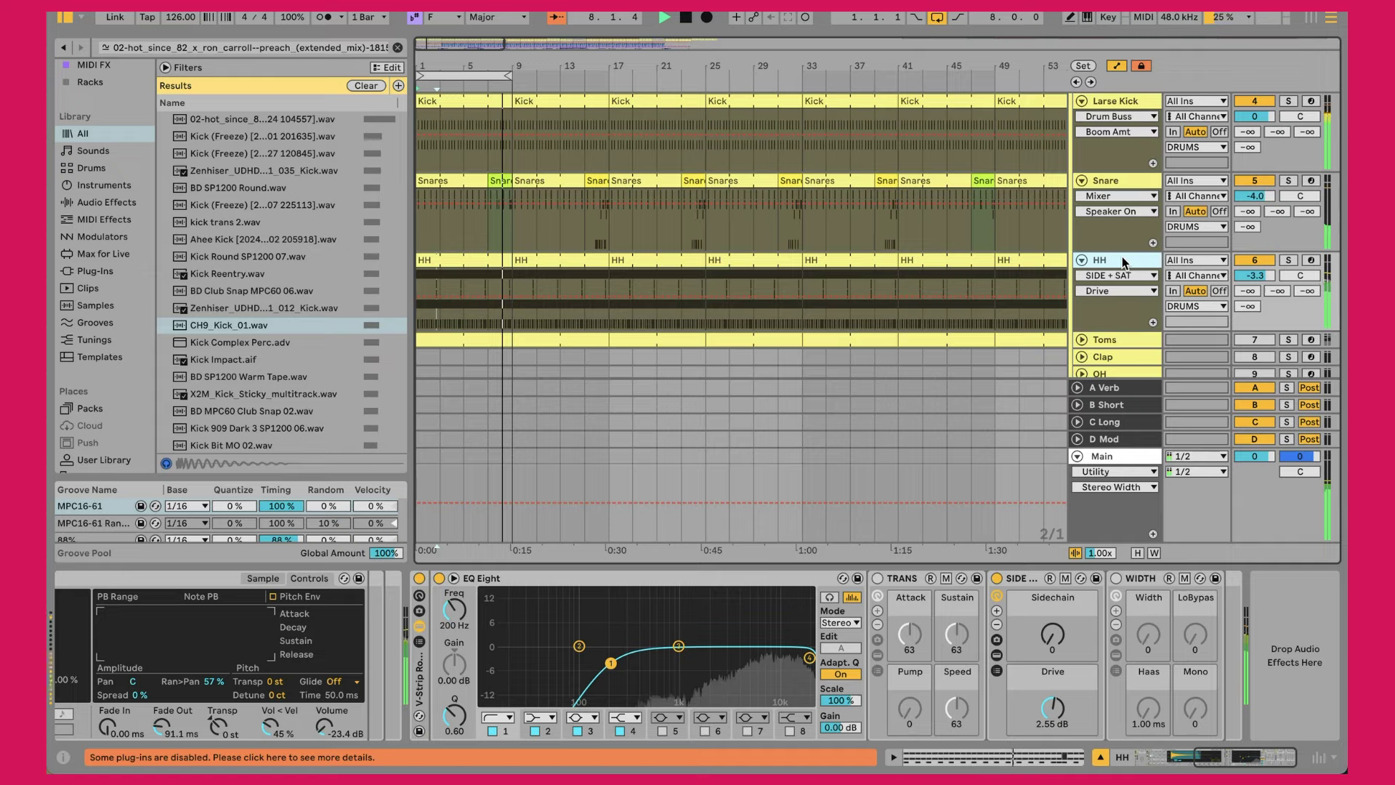
# Unfold the Toms track and audition it with its volume raised to 6.0 dB, undoing the level change.
pyautogui.scroll(-2, 1122, 256)
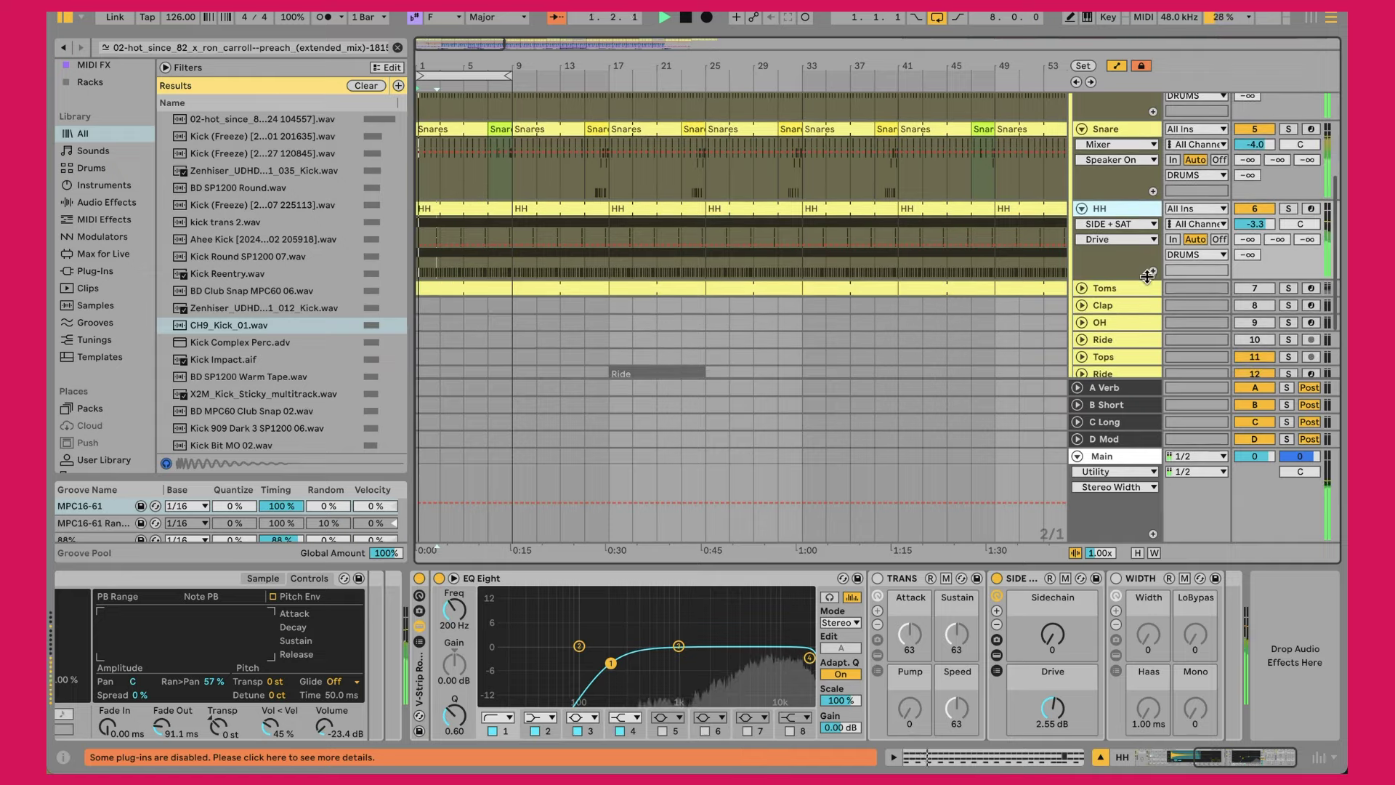
pyautogui.click(1081, 288)
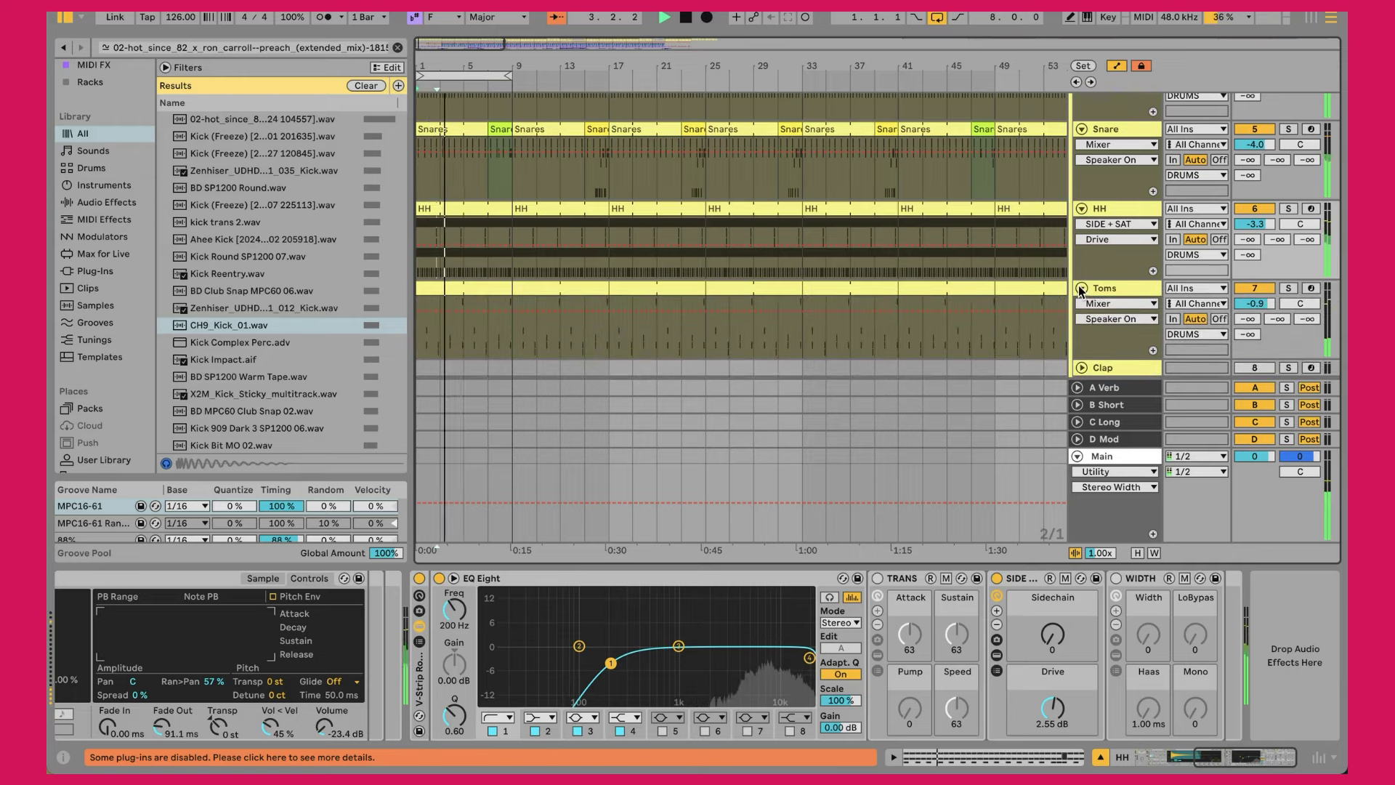
pyautogui.moveTo(1262, 304); pyautogui.dragTo(1262, 240)
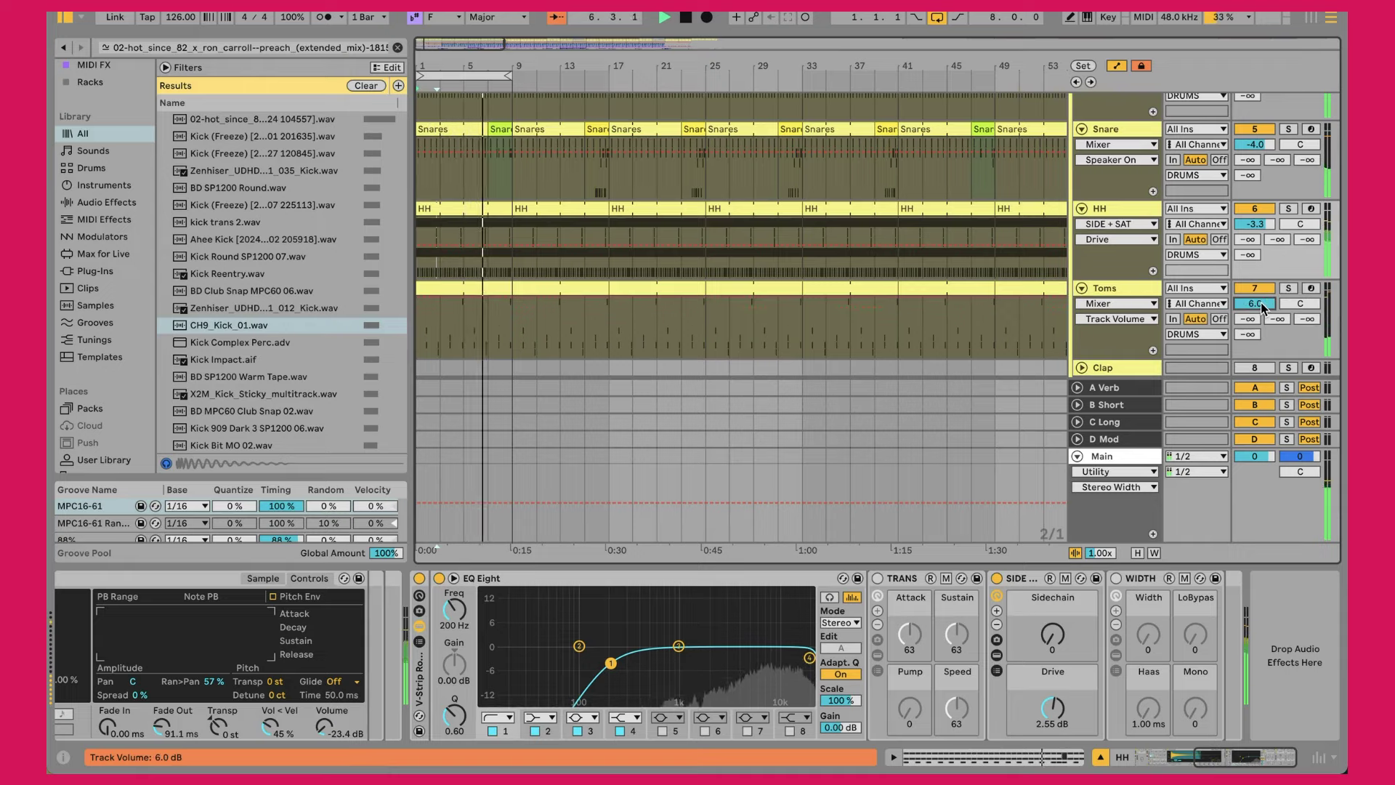
pyautogui.hotkey('ctrl', 'z')
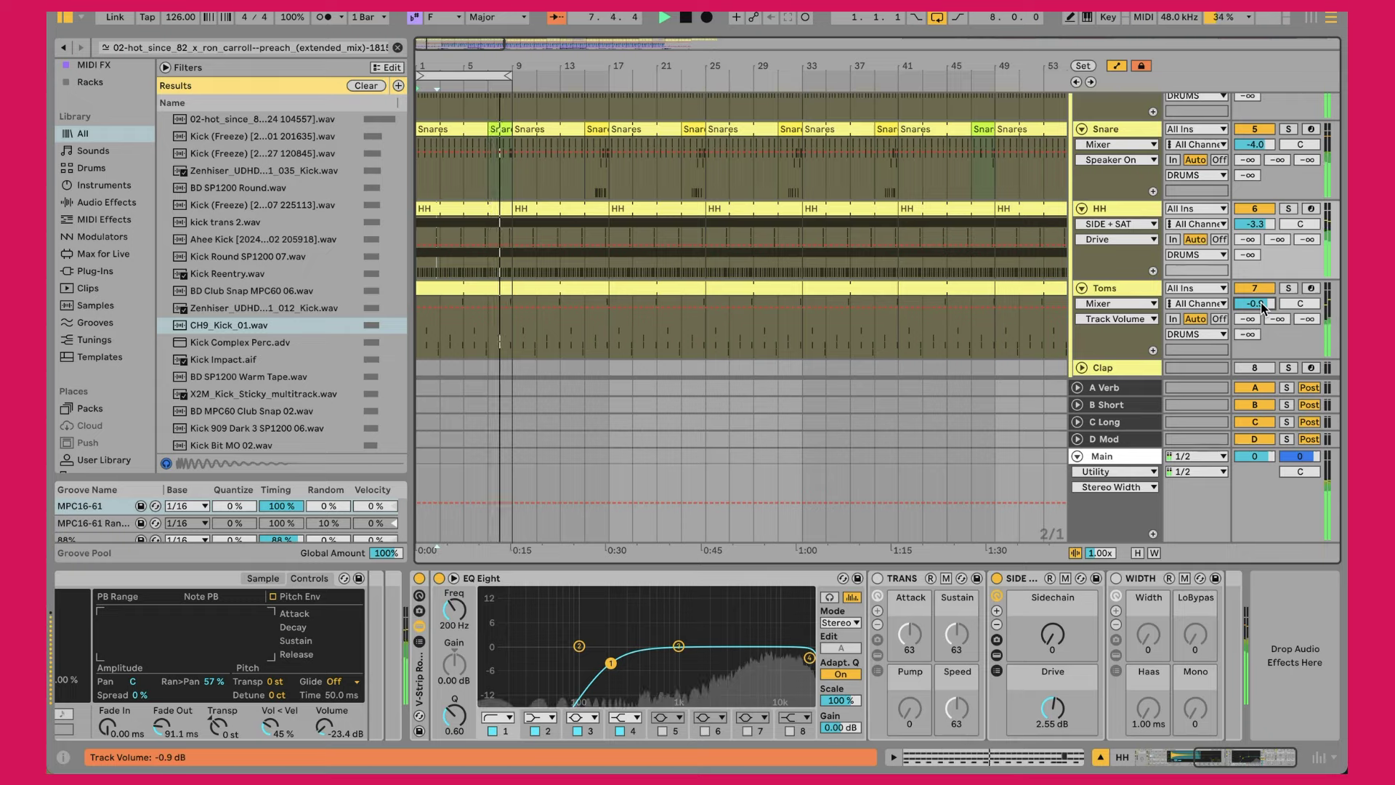
# Review the note layers of the Toms clip at the start of the arrangement and audition the Toms track in solo.
pyautogui.doubleClick(468, 287)
pyautogui.click(645, 405)
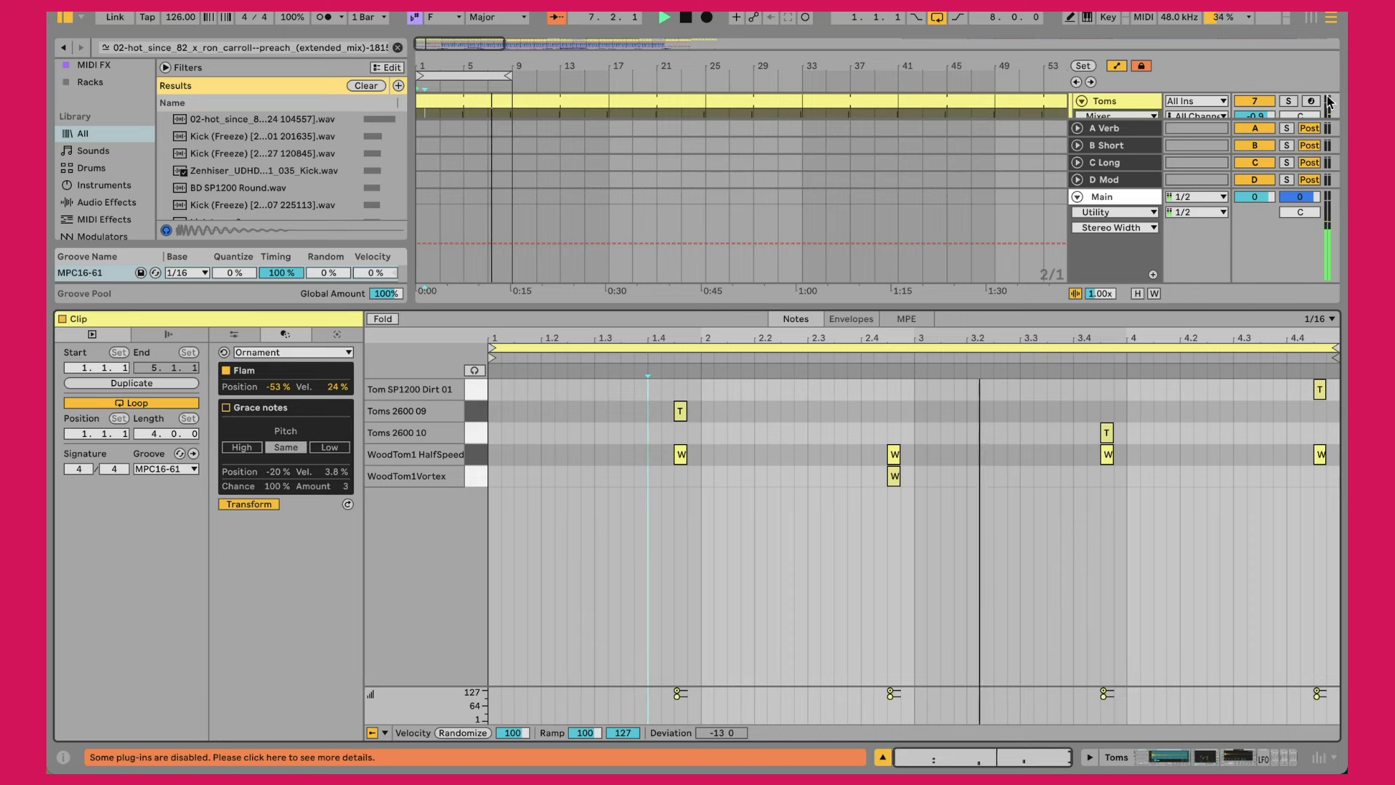
pyautogui.click(1289, 101)
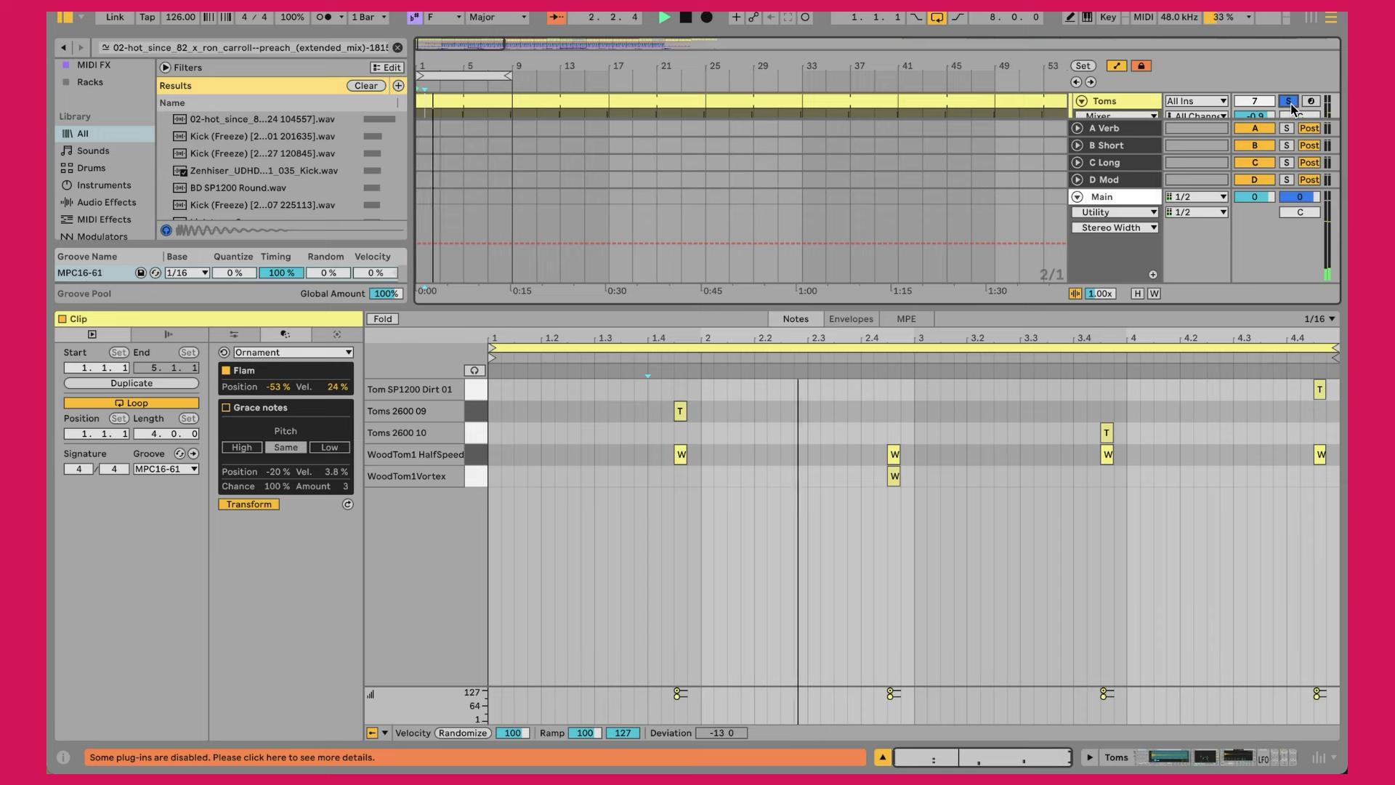
pyautogui.click(1288, 102)
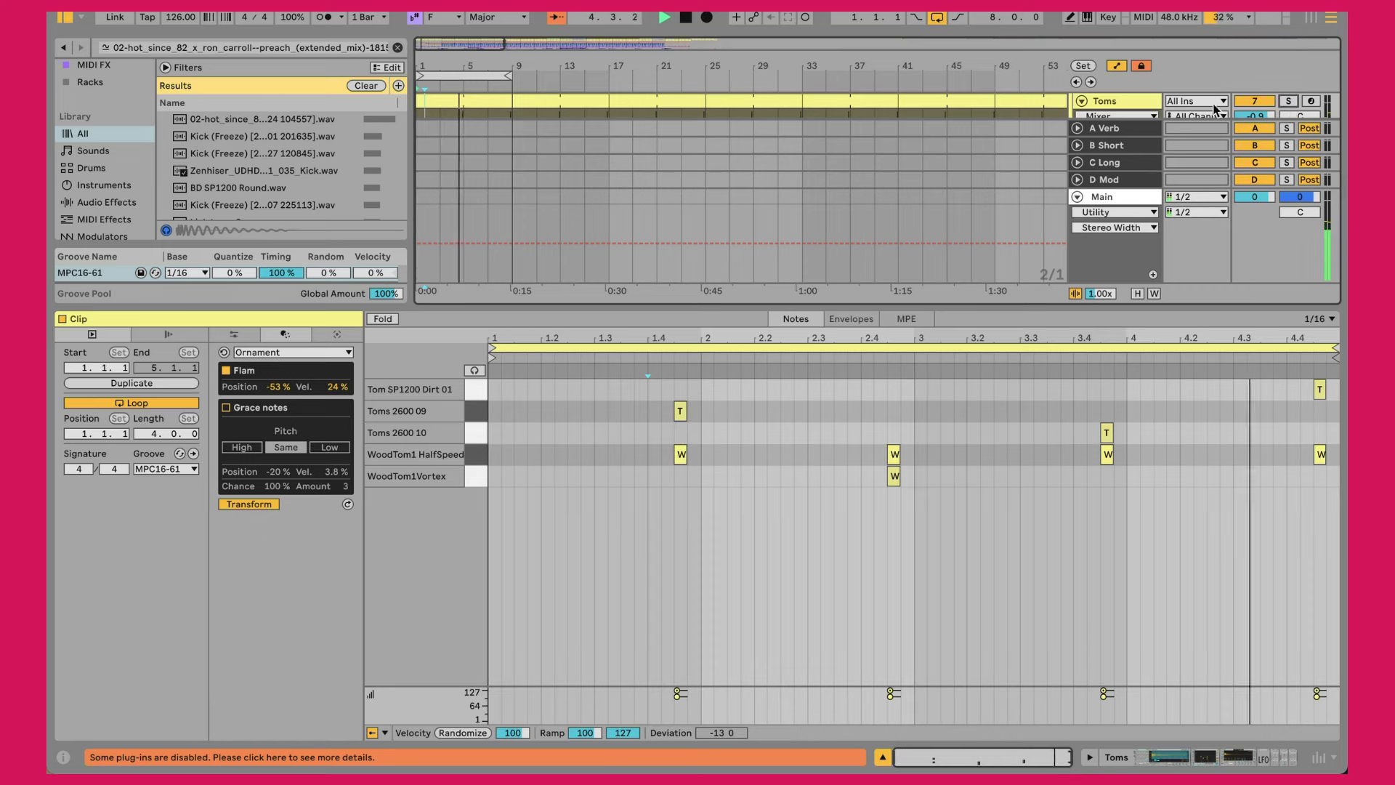
# Examine the Toms track's device chain, from the Tom SP1200 Dirt 01 sample to the EQ Eight and the LFO modulating its band 8 frequency.
pyautogui.click(1124, 98)
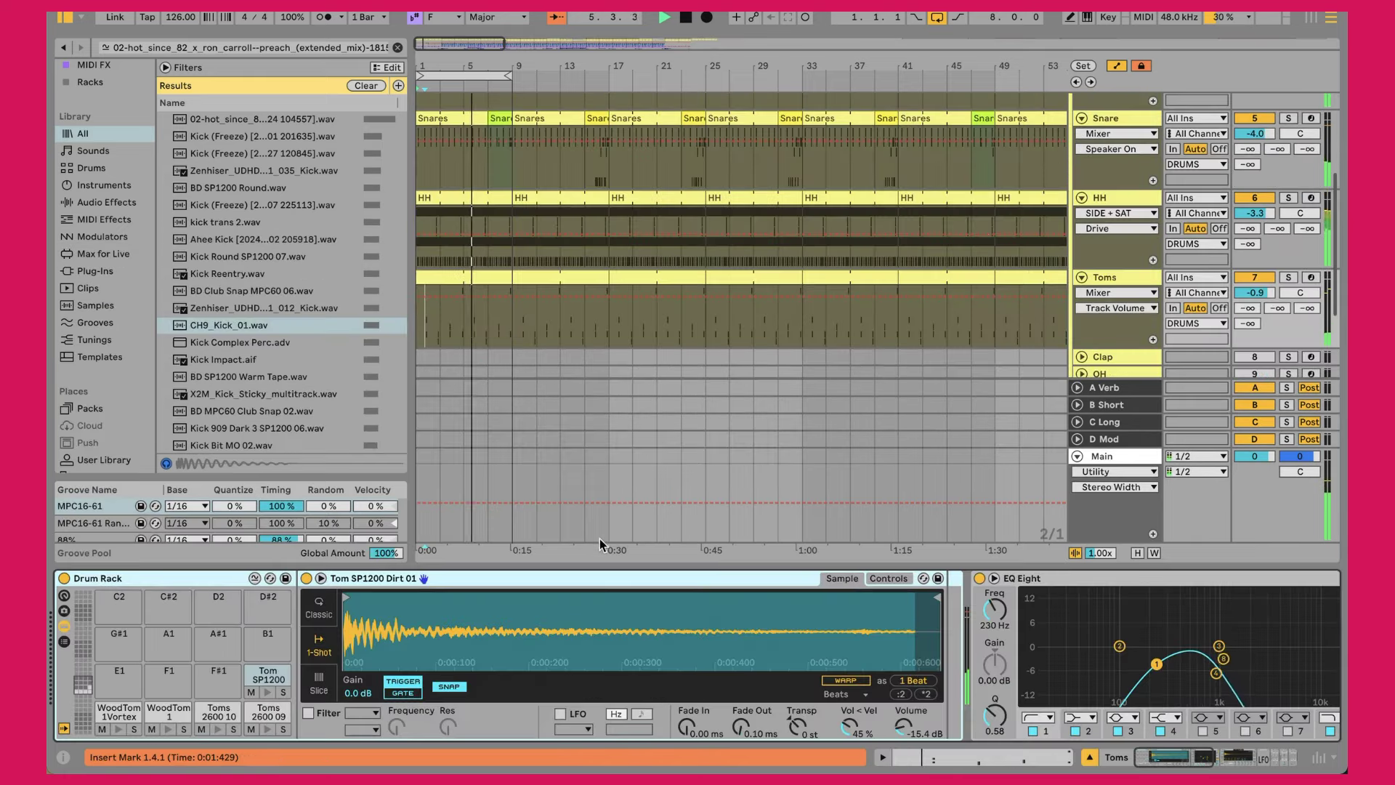
pyautogui.hscroll(5, 623, 627)
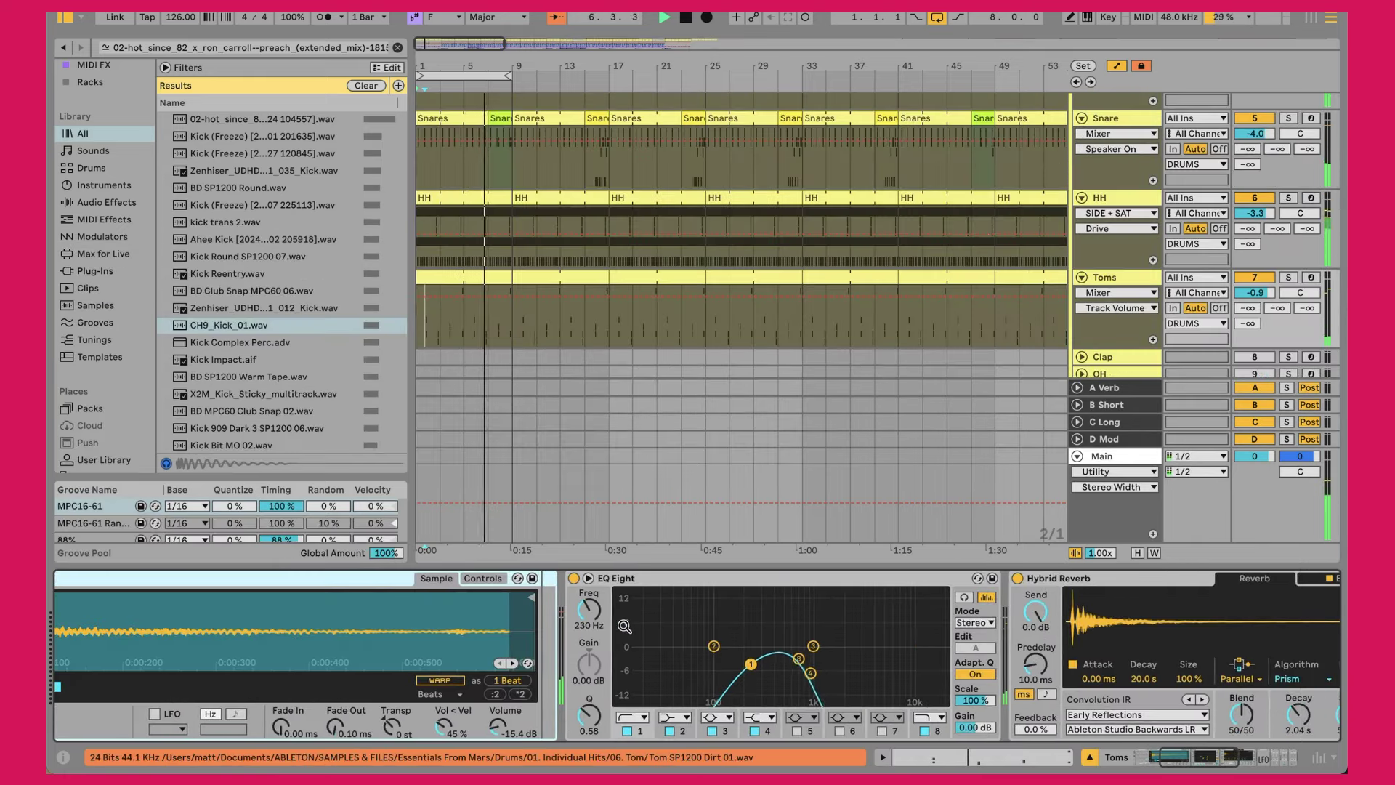
pyautogui.moveTo(797, 659); pyautogui.dragTo(817, 662)
pyautogui.hscroll(8, 844, 658)
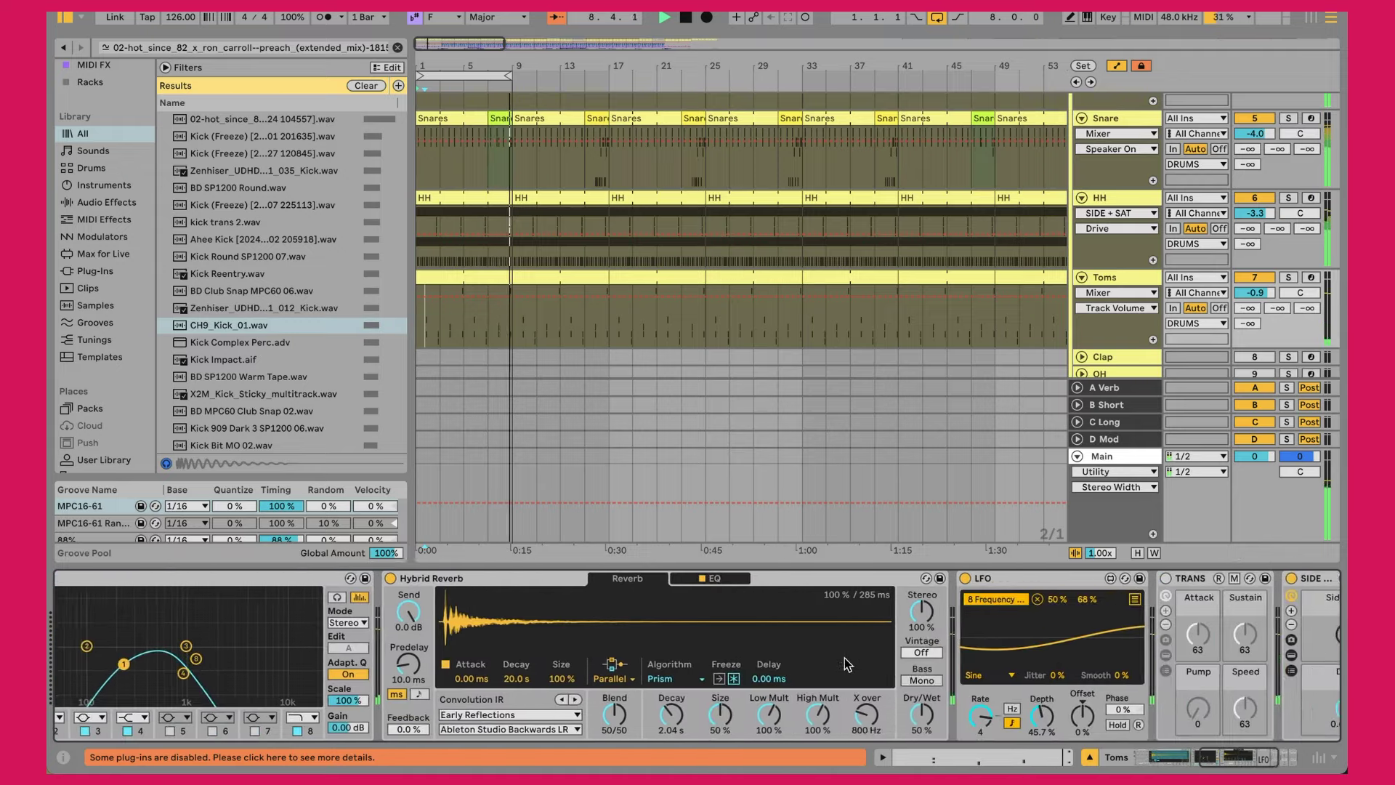
pyautogui.hscroll(-5, 845, 662)
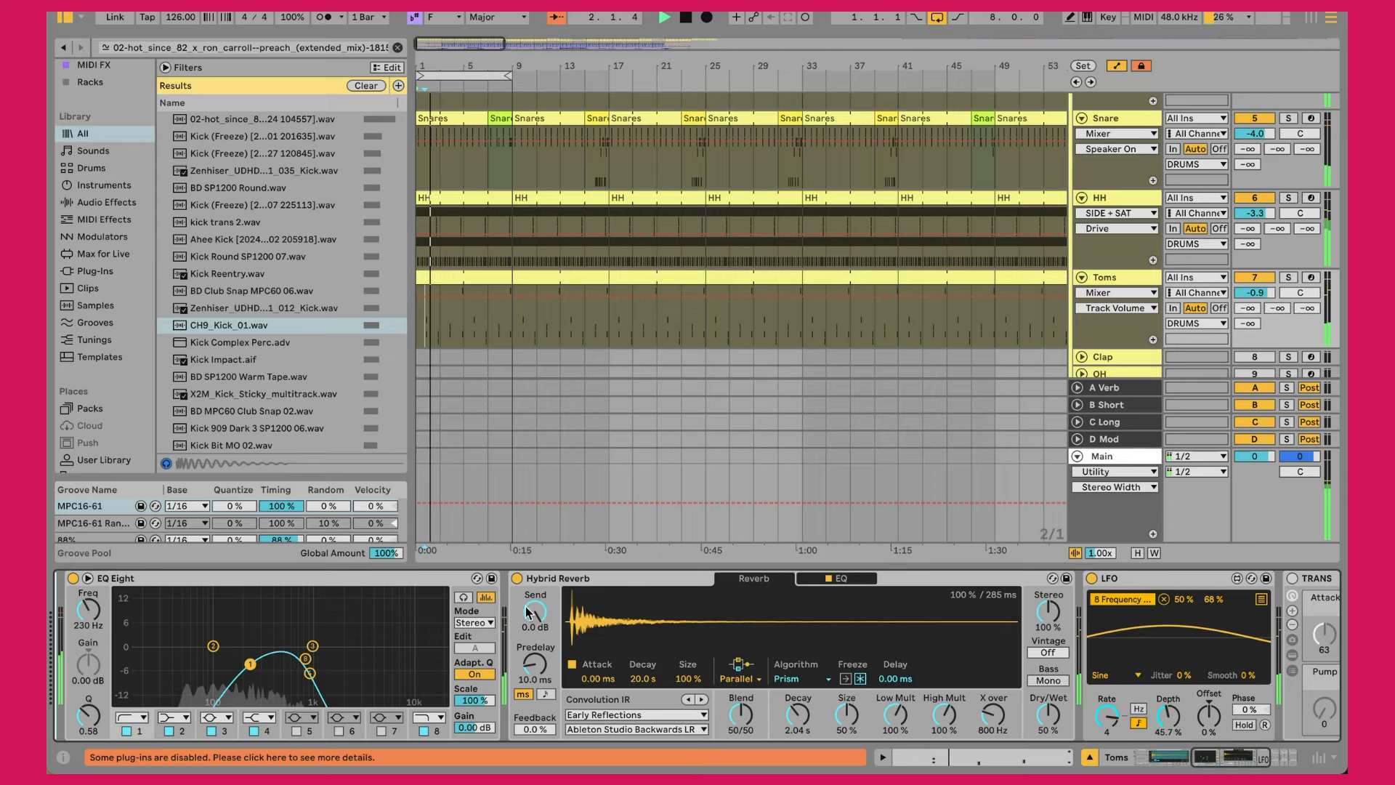
# Examine the Hybrid Reverb settings on the Toms track together with the LFO, TRANS, SIDE and WIDTH devices that follow it.
pyautogui.click(598, 581)
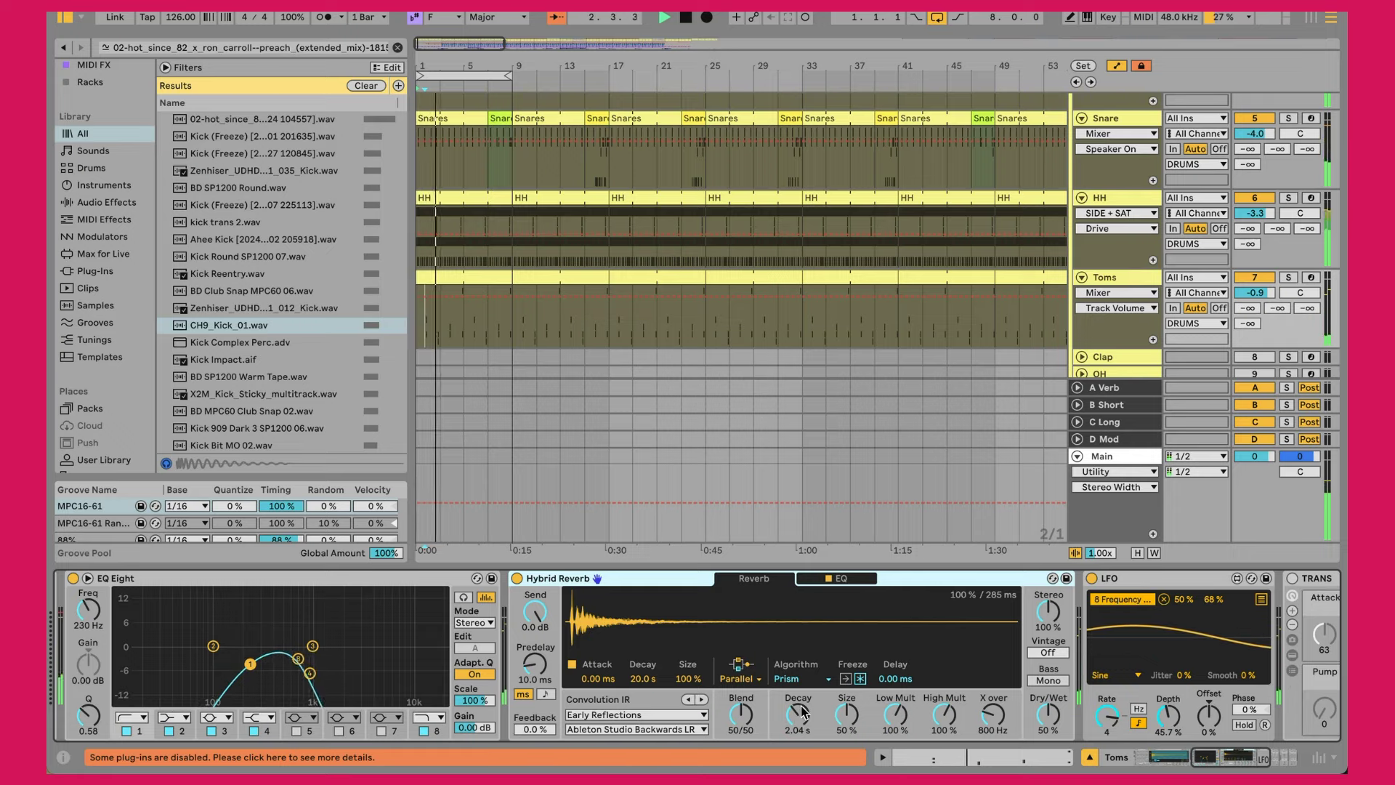
pyautogui.hscroll(5, 817, 636)
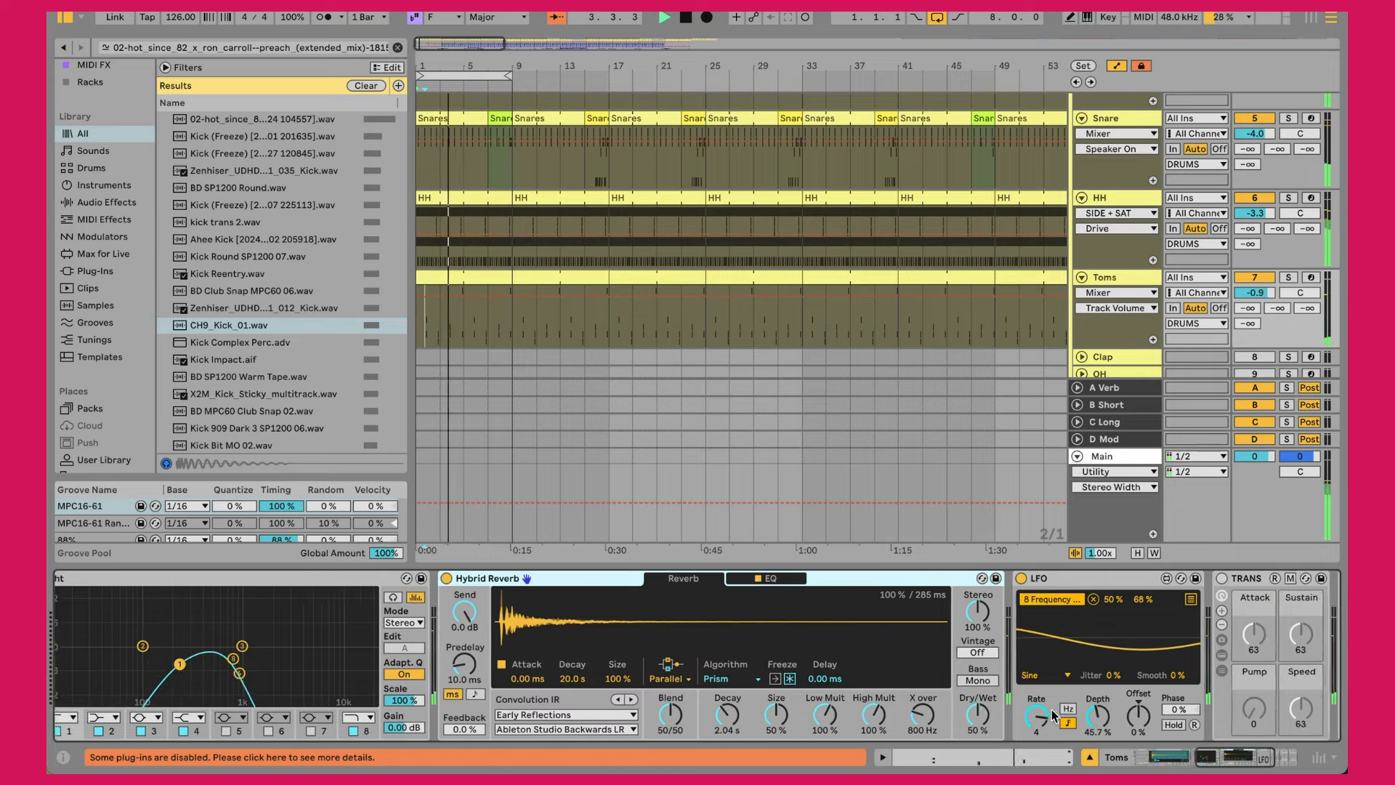
pyautogui.hscroll(-5, 756, 633)
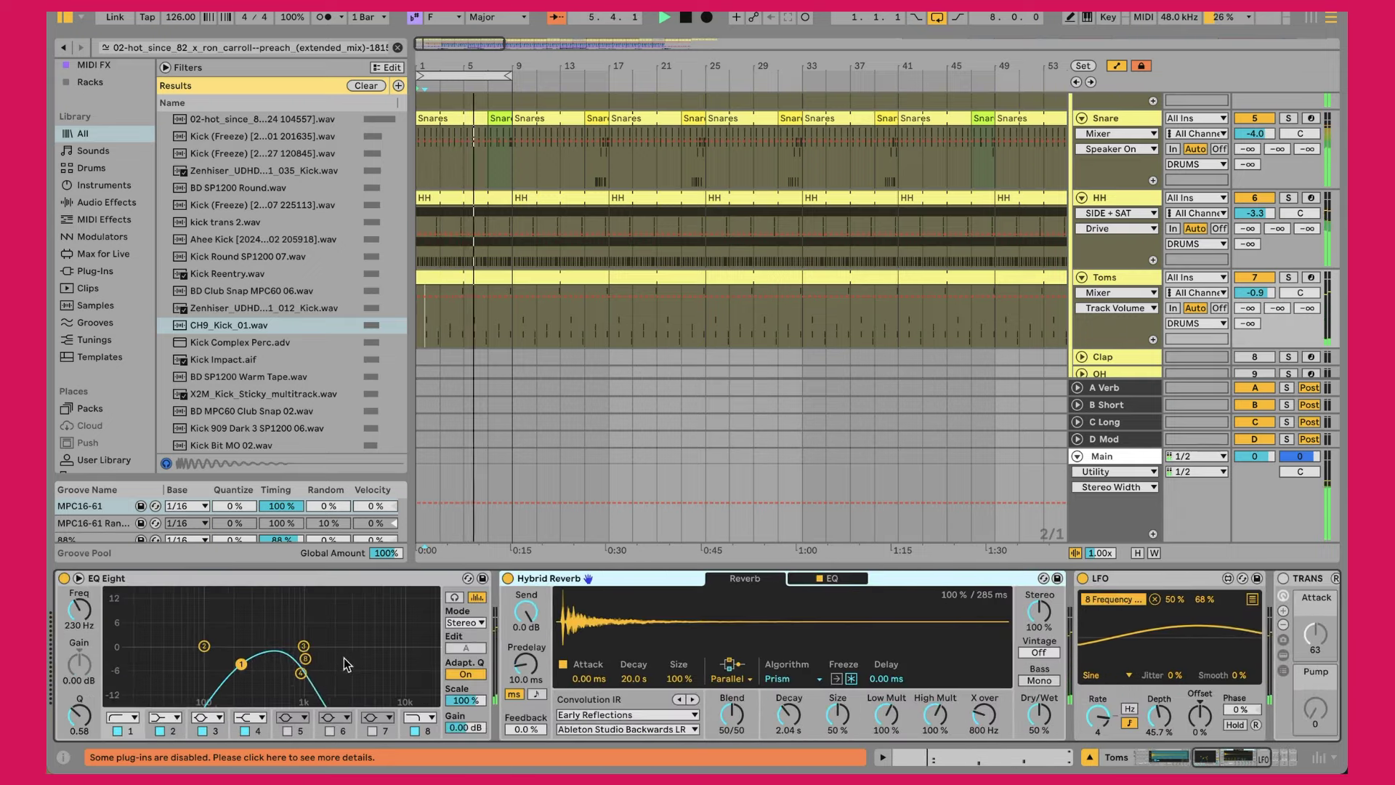
pyautogui.hscroll(5, 581, 654)
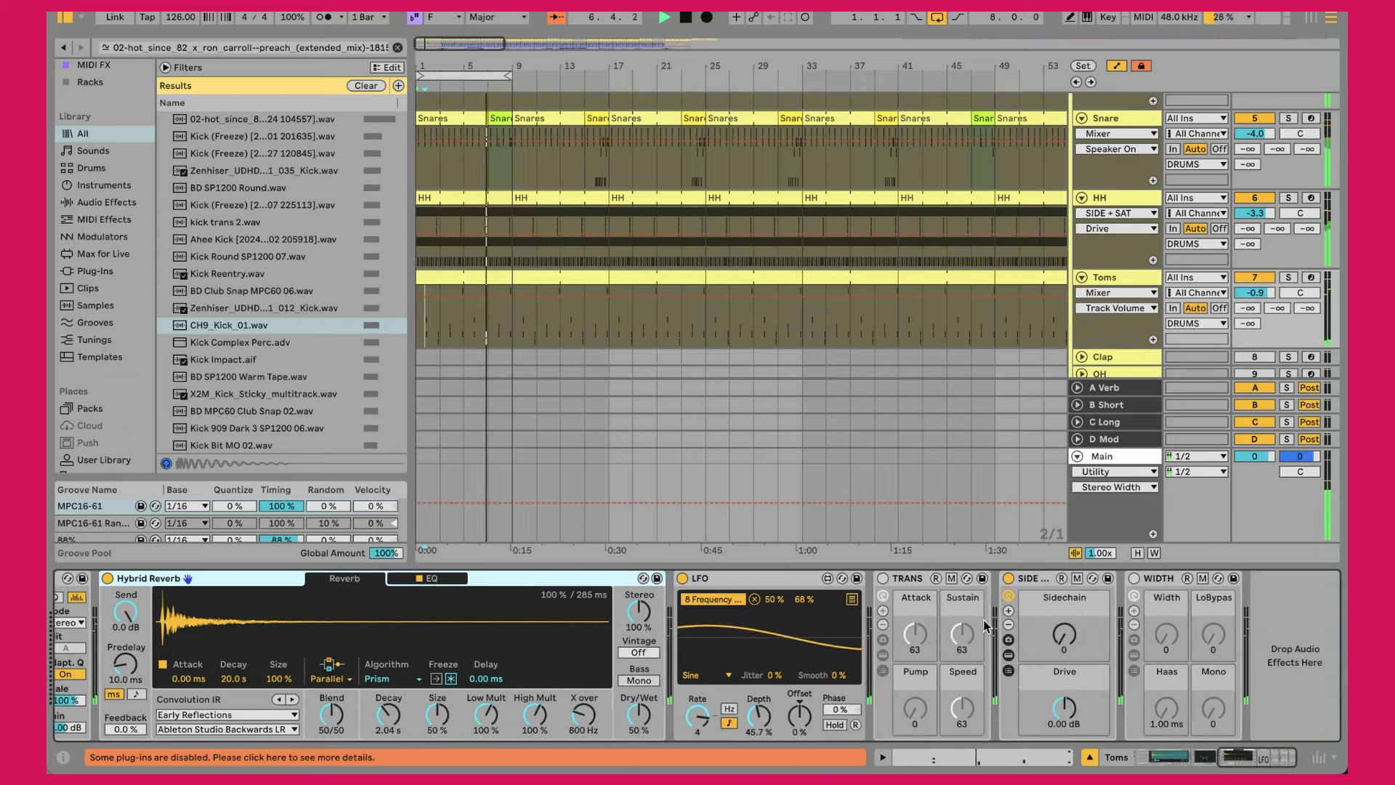
pyautogui.hscroll(-5, 985, 626)
# Loop bars 57 to 65 around the first Claps clip, and activate and unfold the Clap track.
pyautogui.scroll(1, 881, 299)
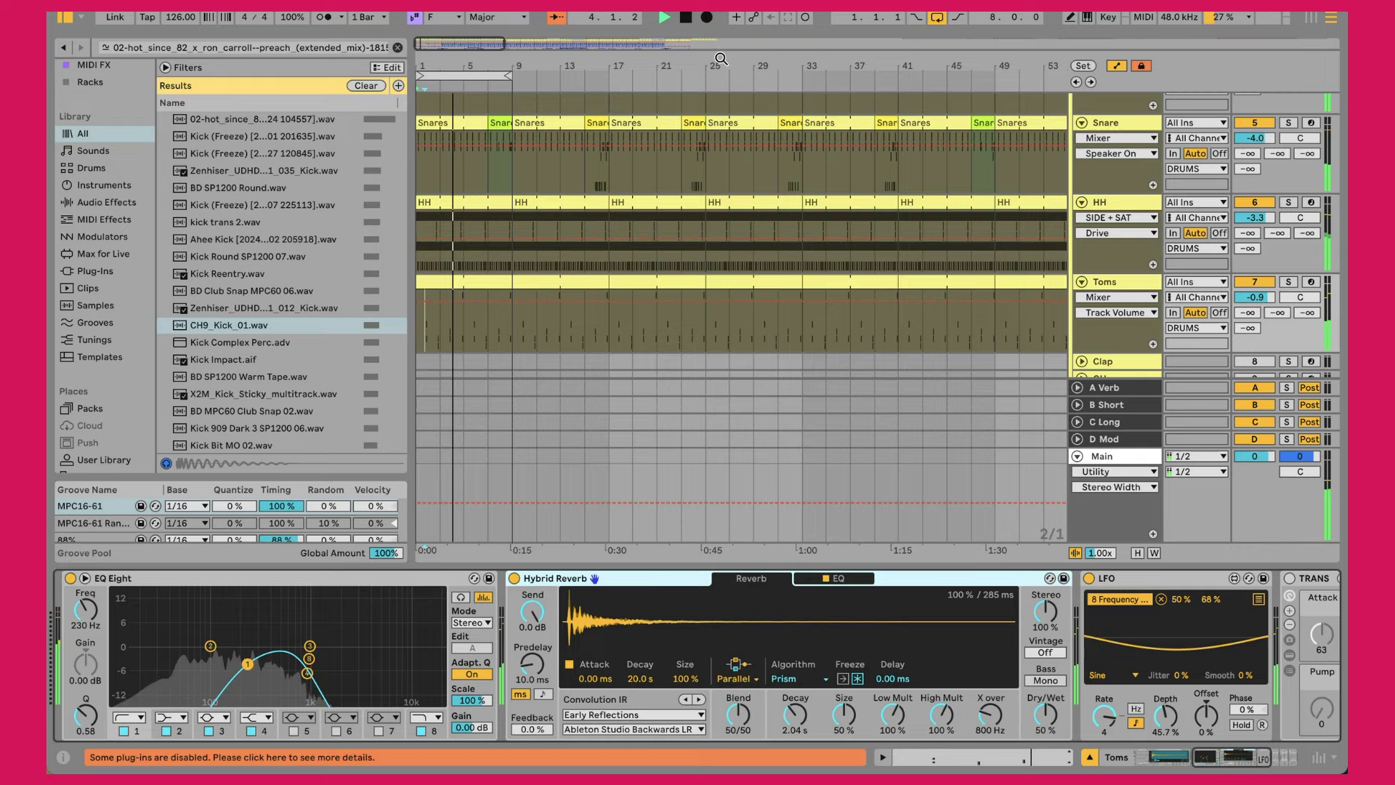
pyautogui.press('-')
pyautogui.press('-')
pyautogui.scroll(-5, 607, 178)
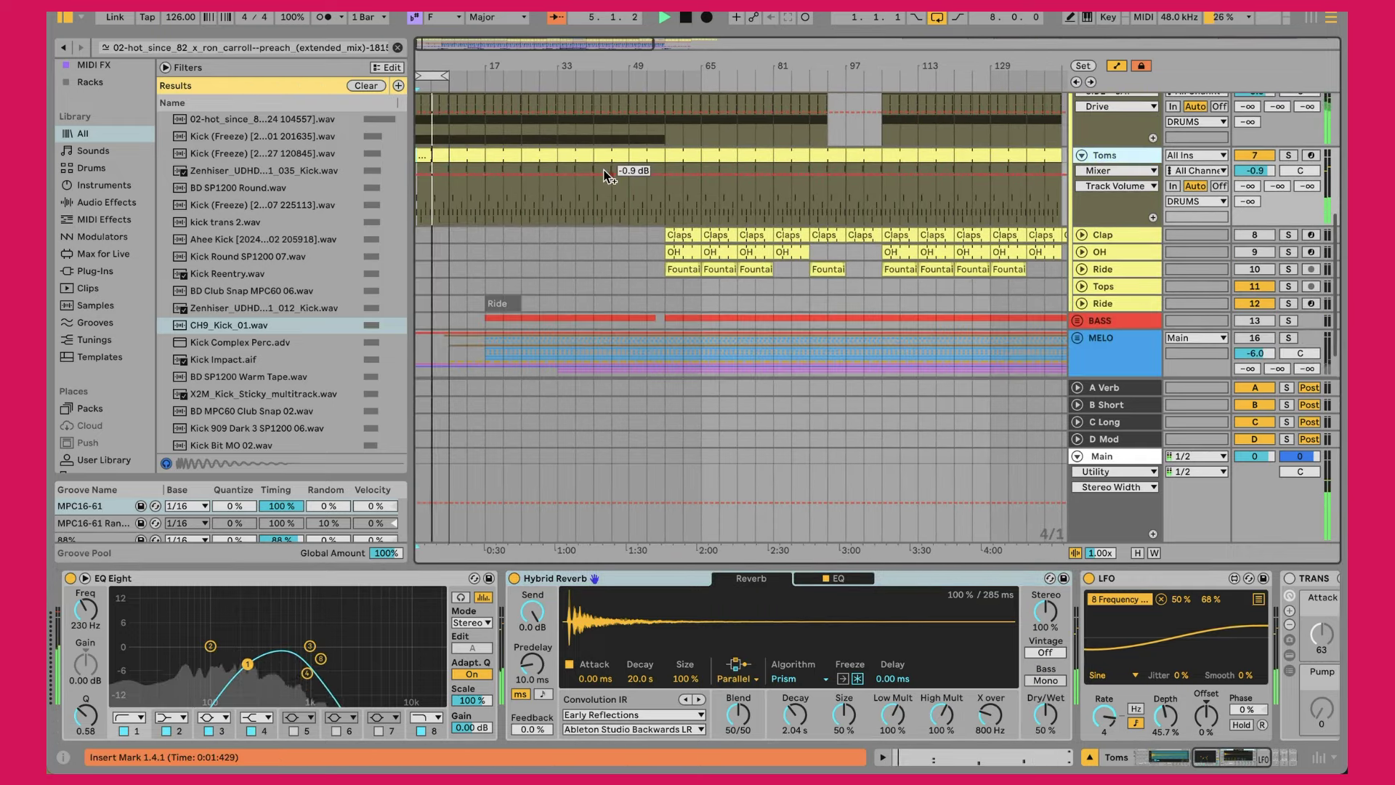
pyautogui.click(689, 236)
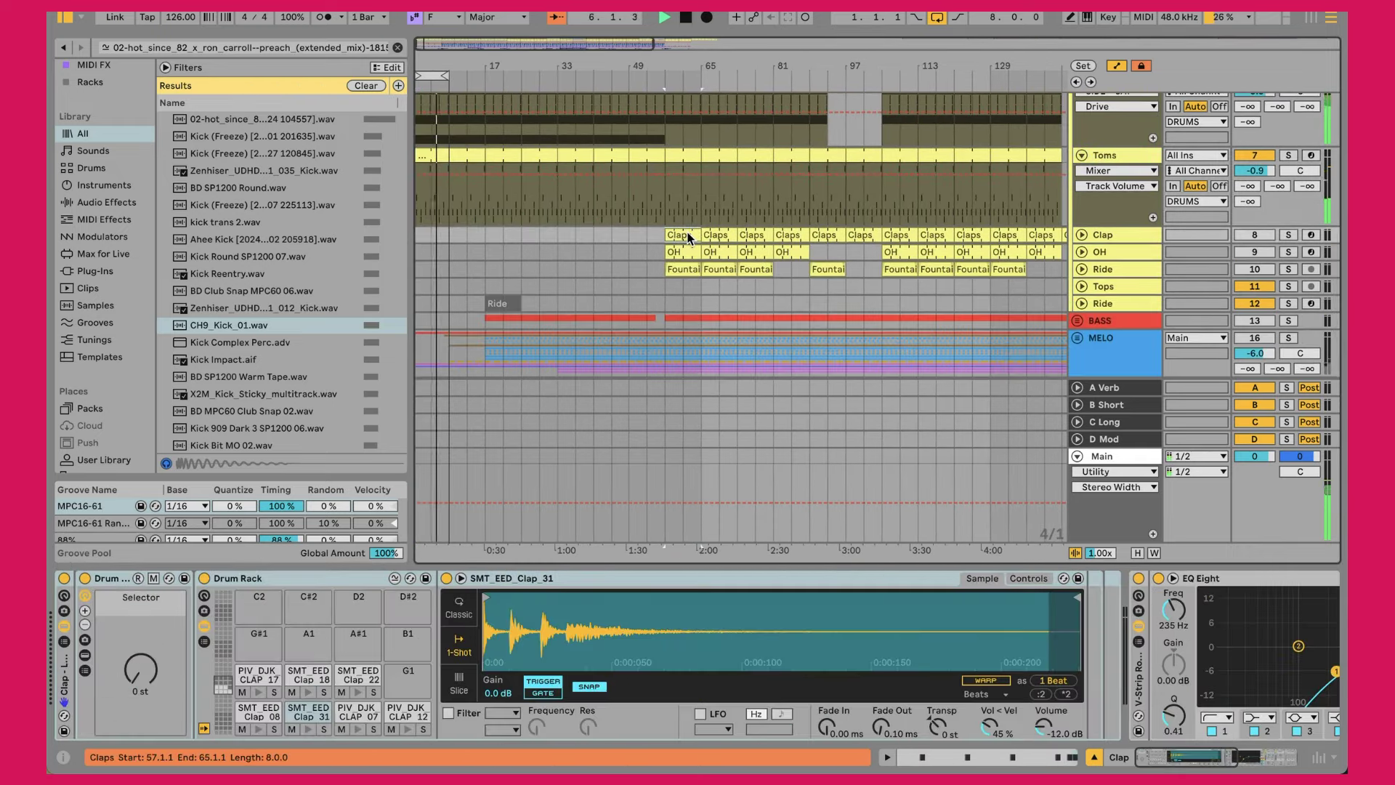
pyautogui.scroll(1, 697, 240)
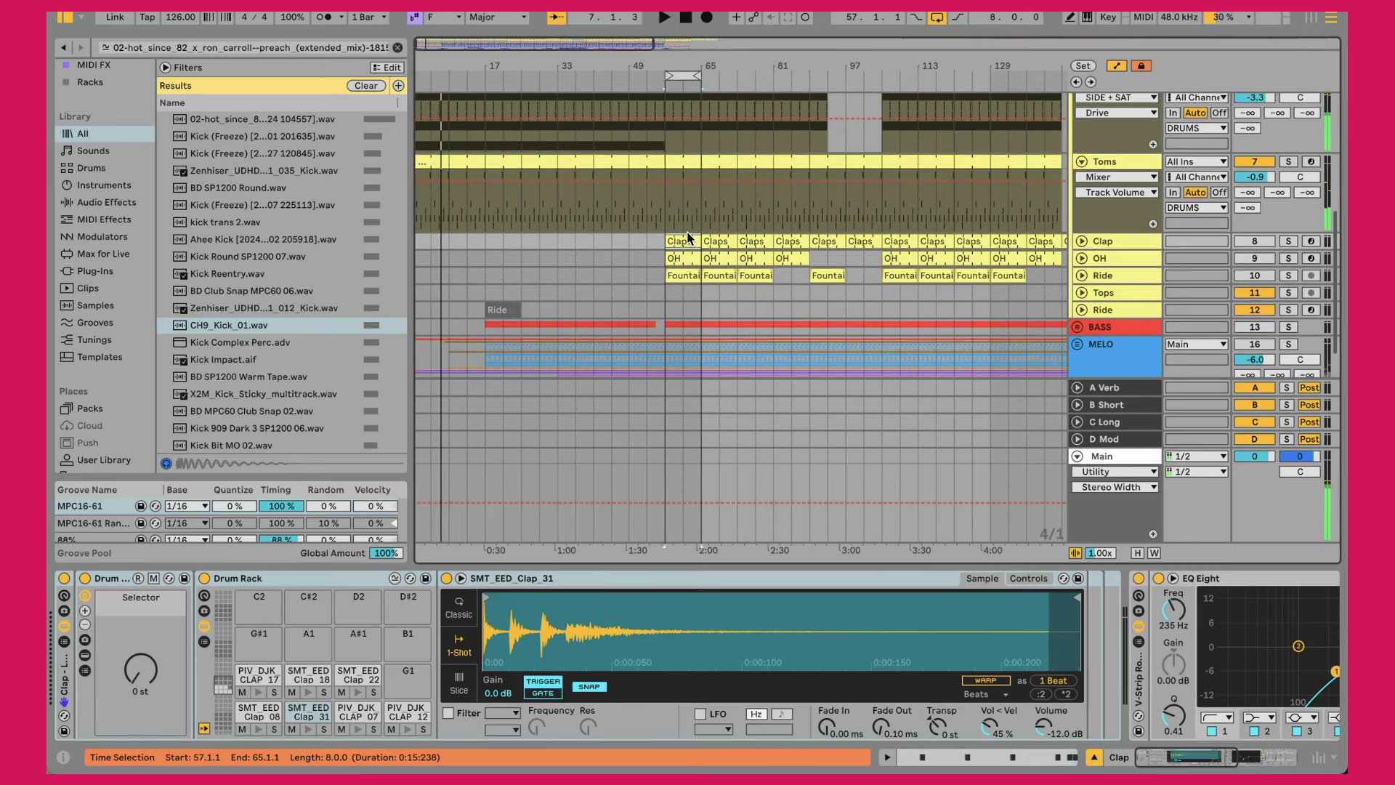
pyautogui.hotkey('ctrl', 'l')
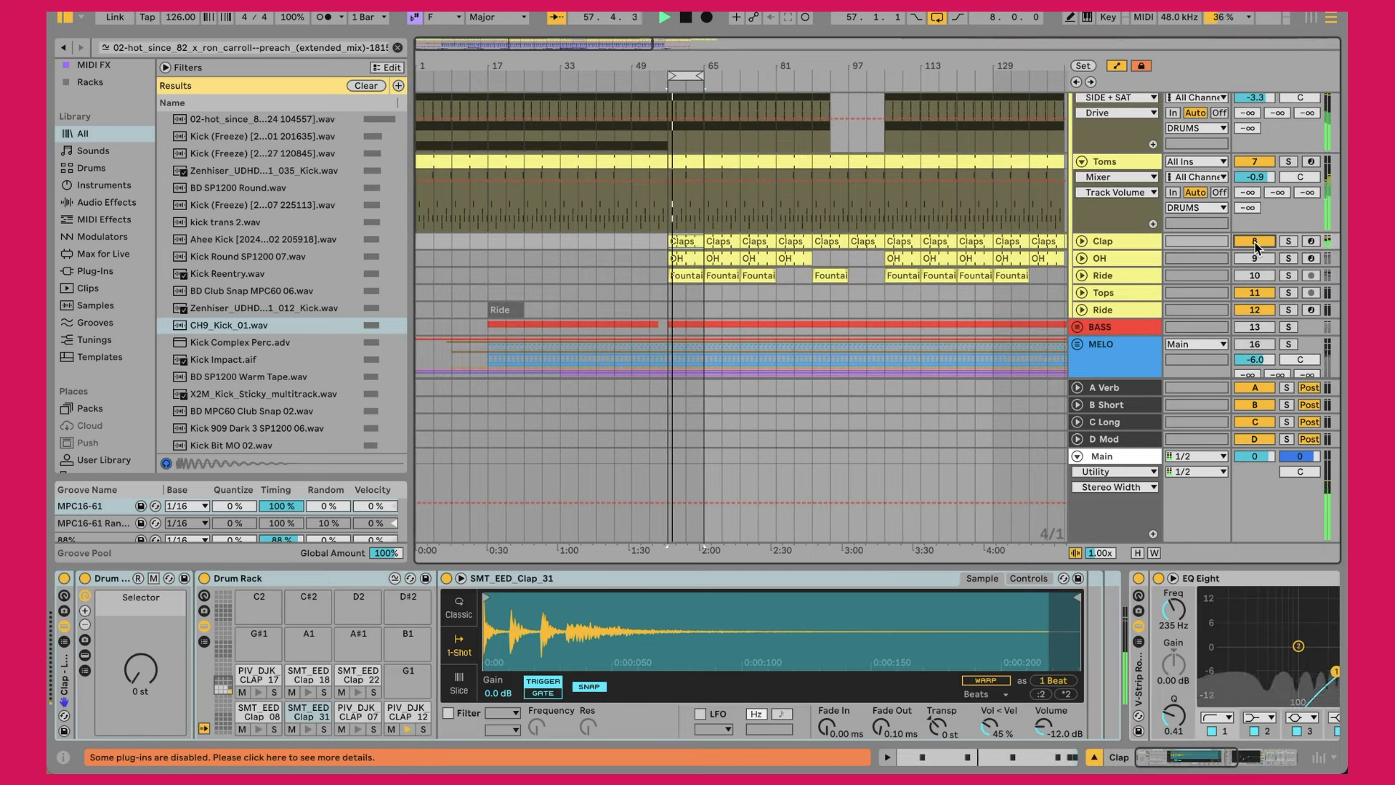
pyautogui.click(1083, 242)
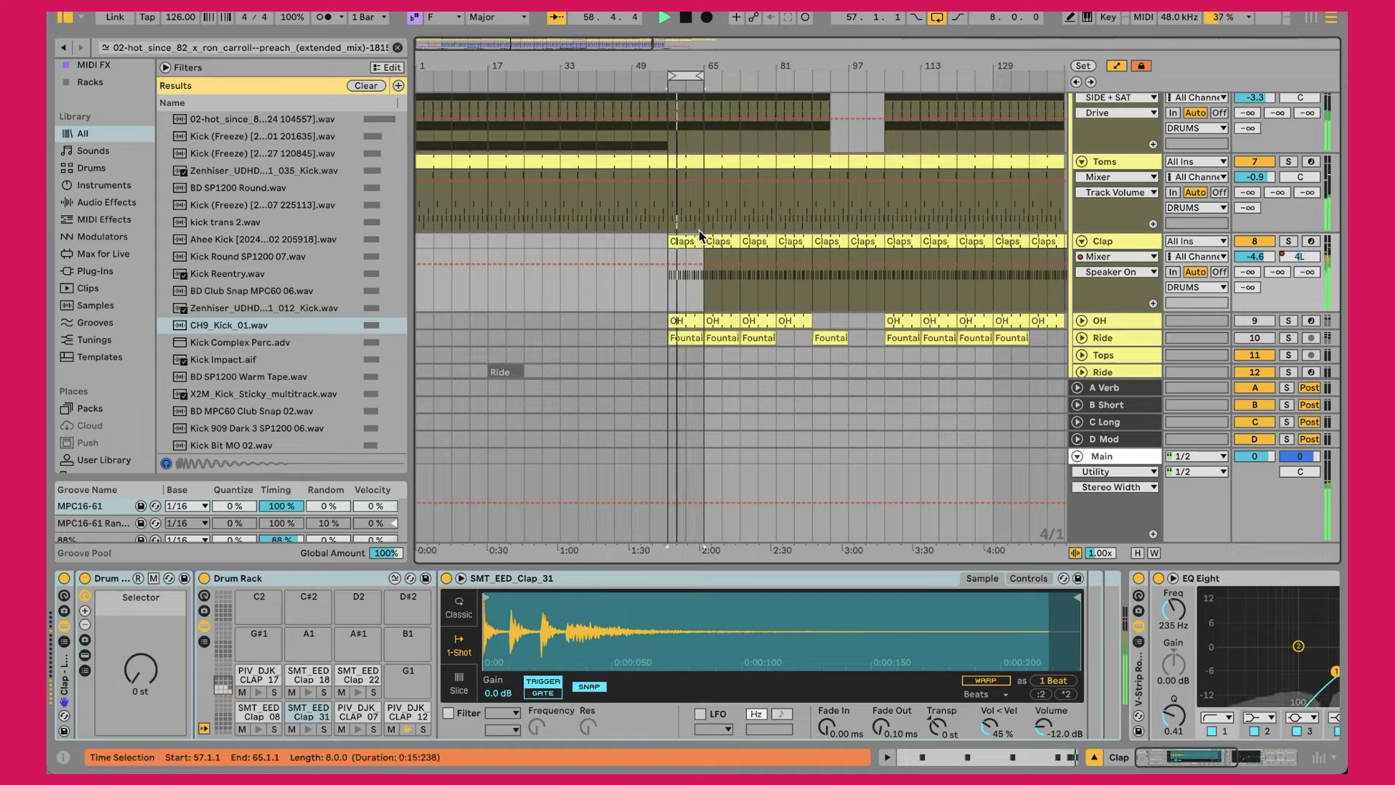
pyautogui.scroll(5, 700, 229)
pyautogui.scroll(-5, 700, 230)
pyautogui.scroll(-1, 698, 226)
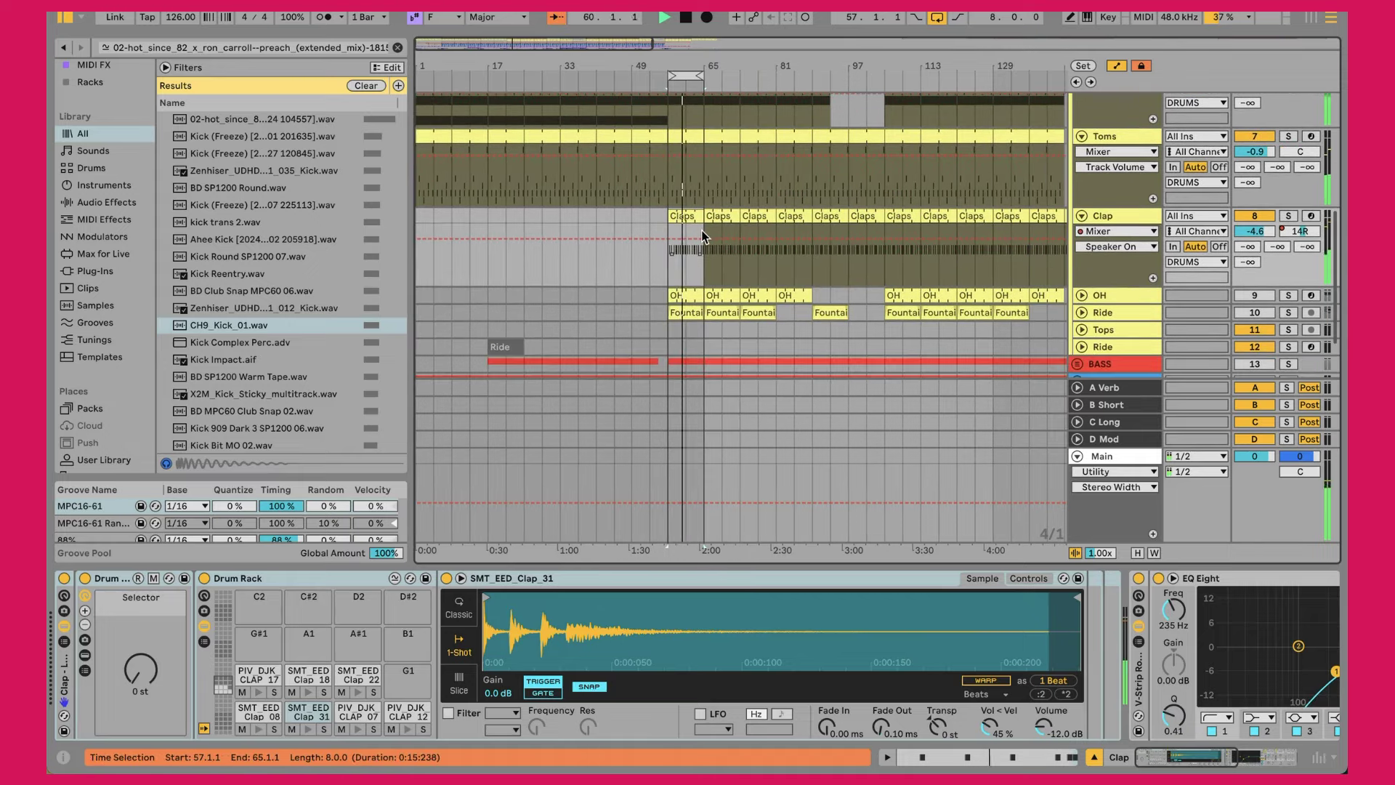
# Review the PIV_DJK_CLAP_12 notes of the first Claps clip and bring up the Clap track's Drum Rack.
pyautogui.doubleClick(691, 214)
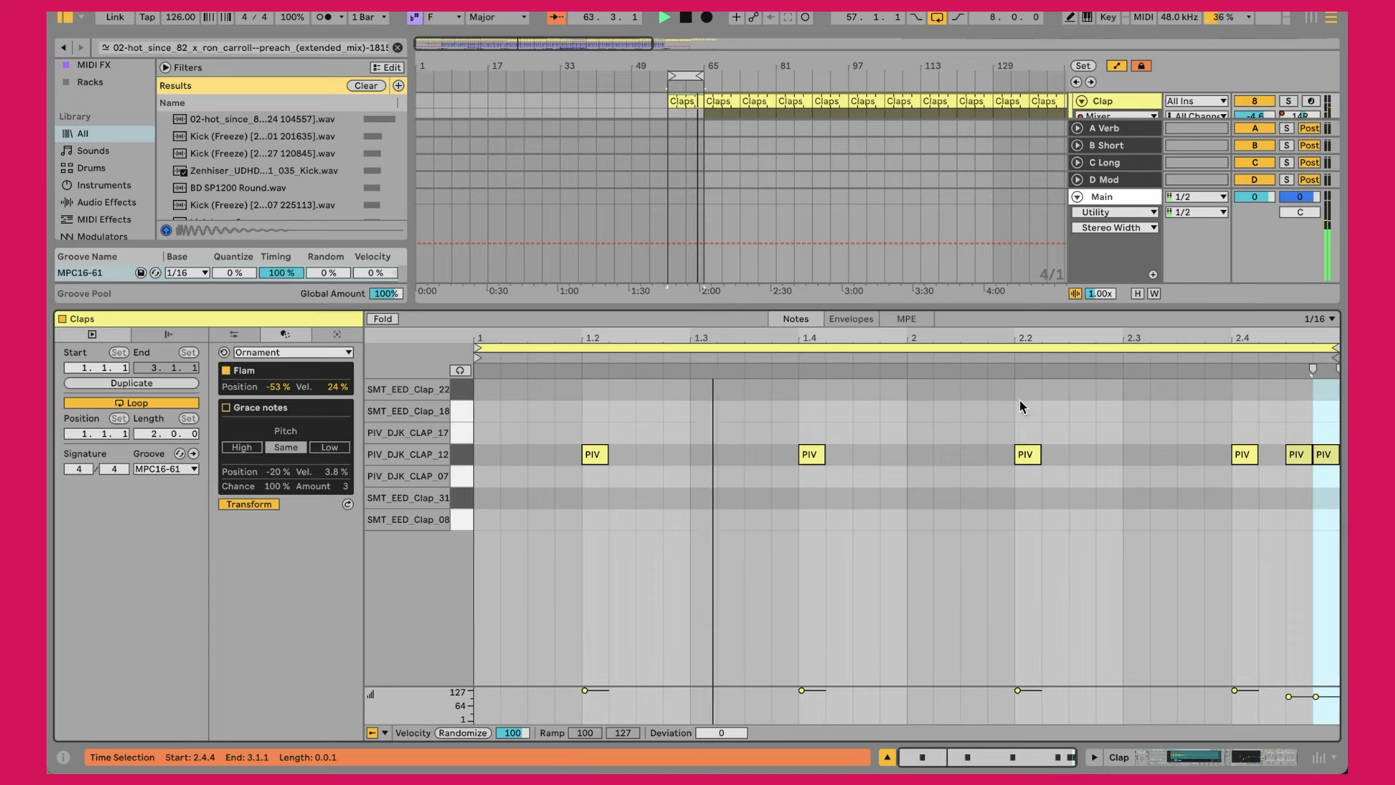
pyautogui.moveTo(942, 300); pyautogui.dragTo(934, 424)
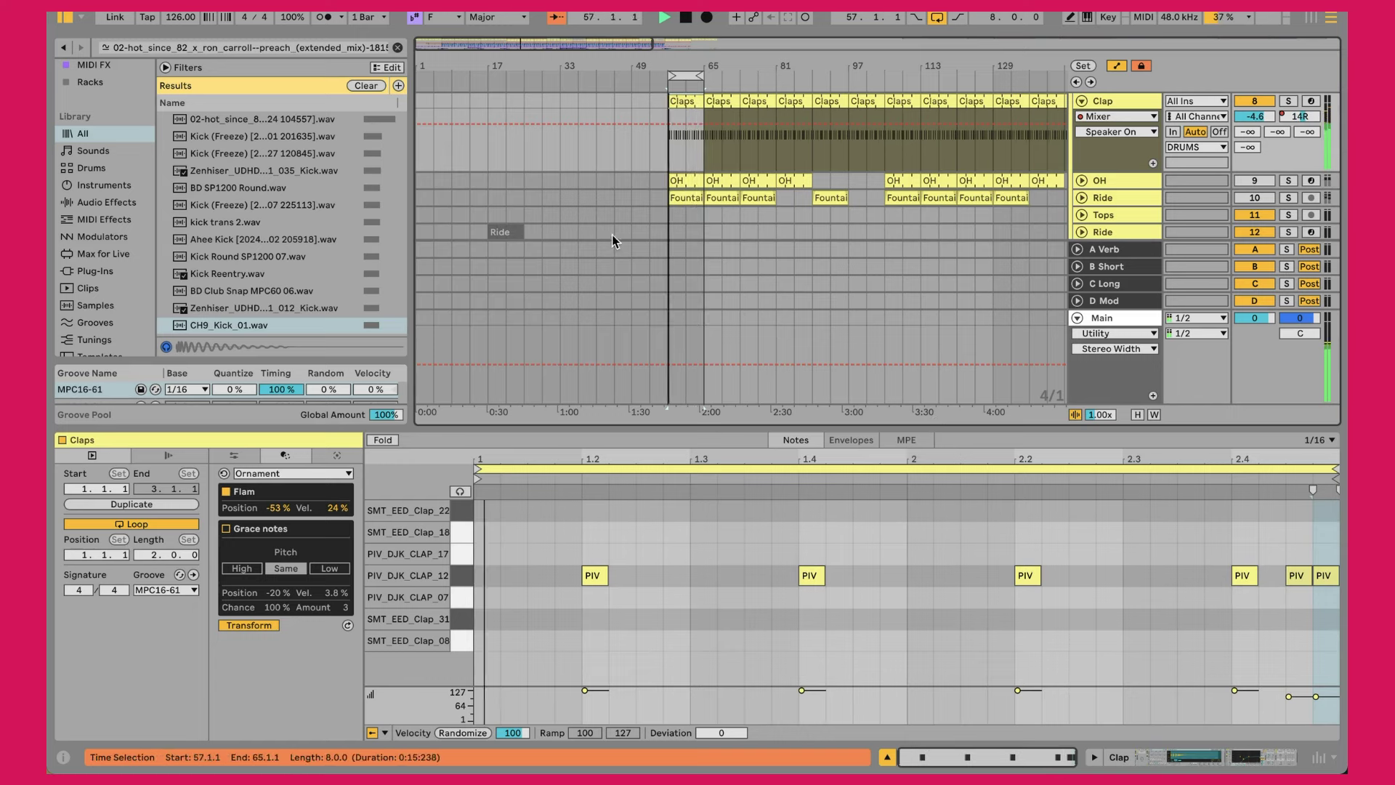
pyautogui.click(595, 576)
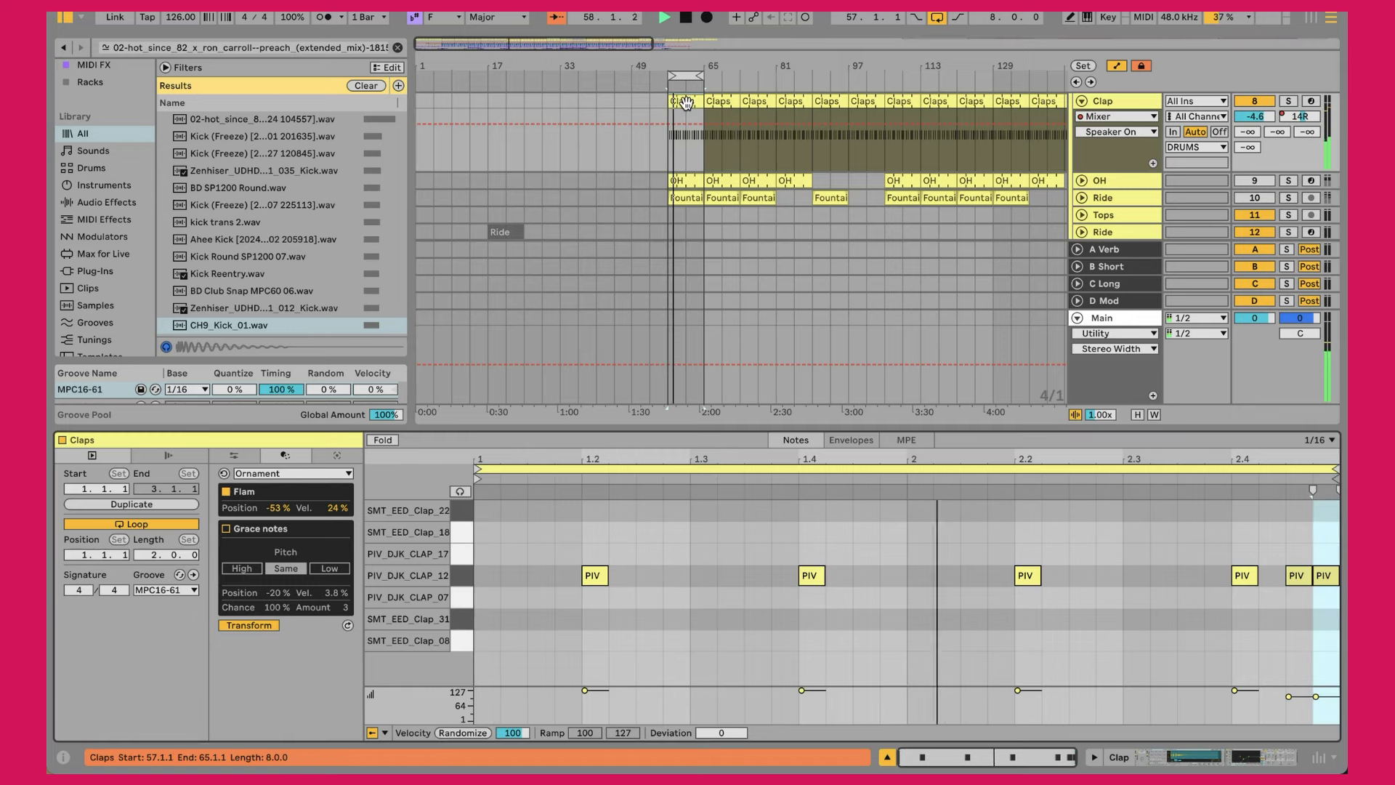
pyautogui.hotkey('shift', 'Tab')
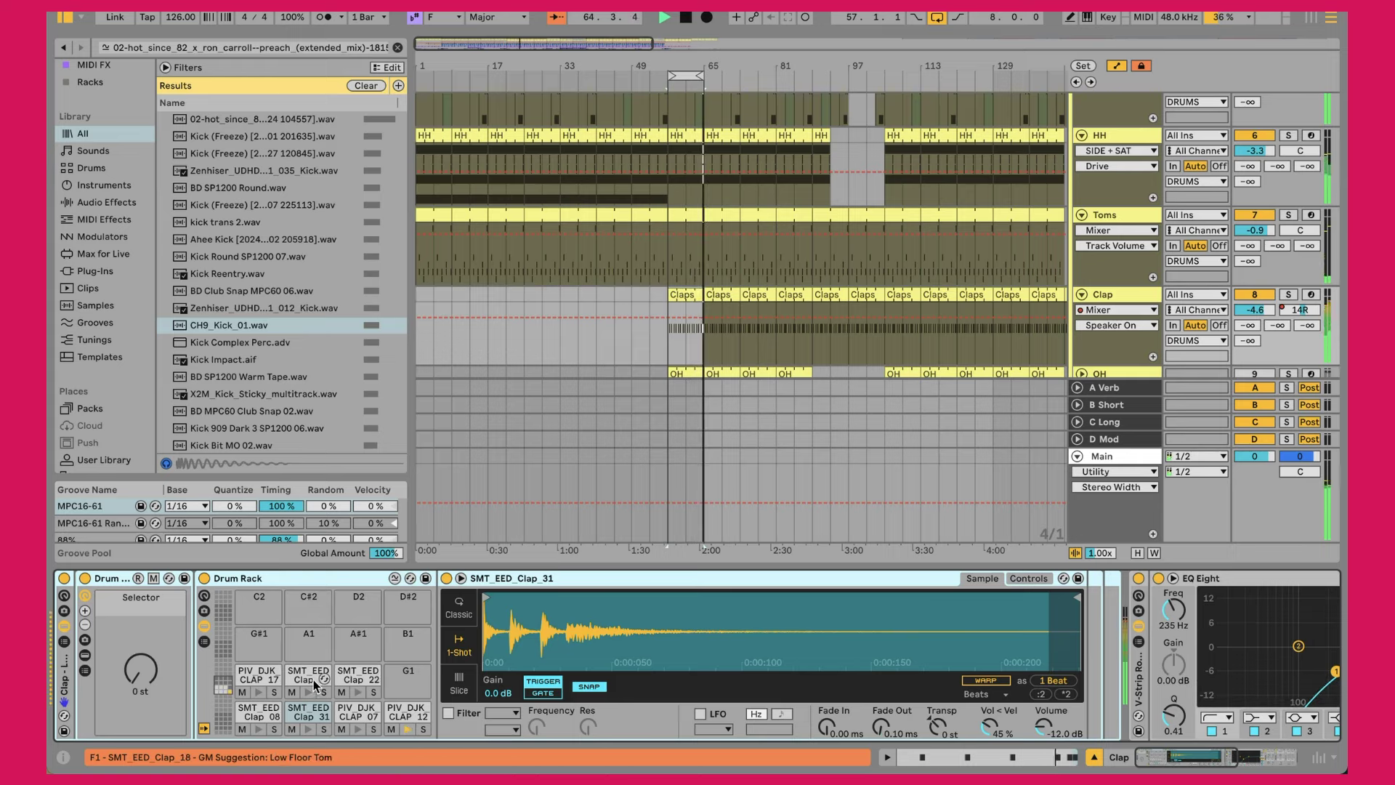
# Show the Selector macro of the Clap track's Drum Rack and recheck the Claps clip's PIV_DJK_CLAP_12 notes.
pyautogui.click(140, 680)
pyautogui.moveTo(139, 679); pyautogui.dragTo(139, 668)
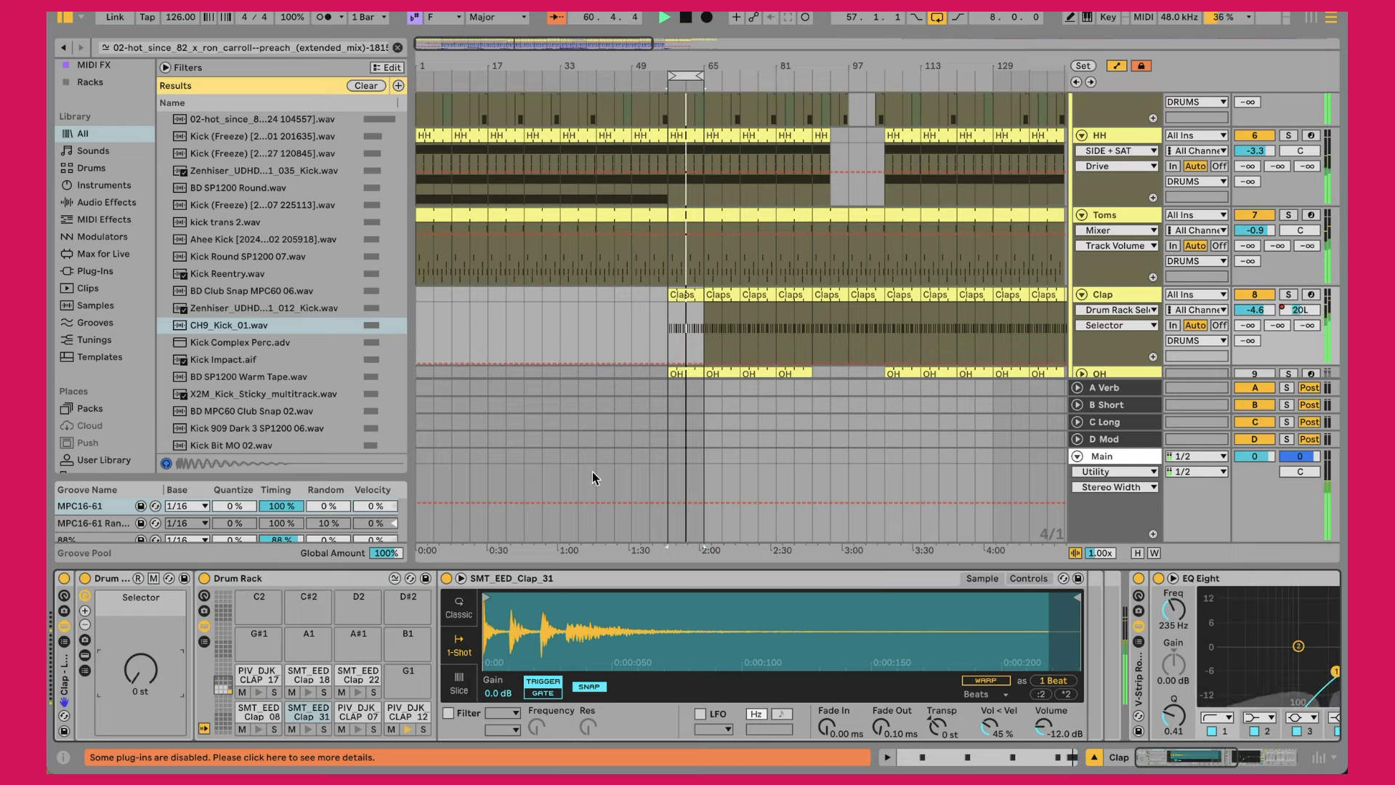
pyautogui.hotkey('shift', 'Tab')
pyautogui.hotkey('shift', 'End')
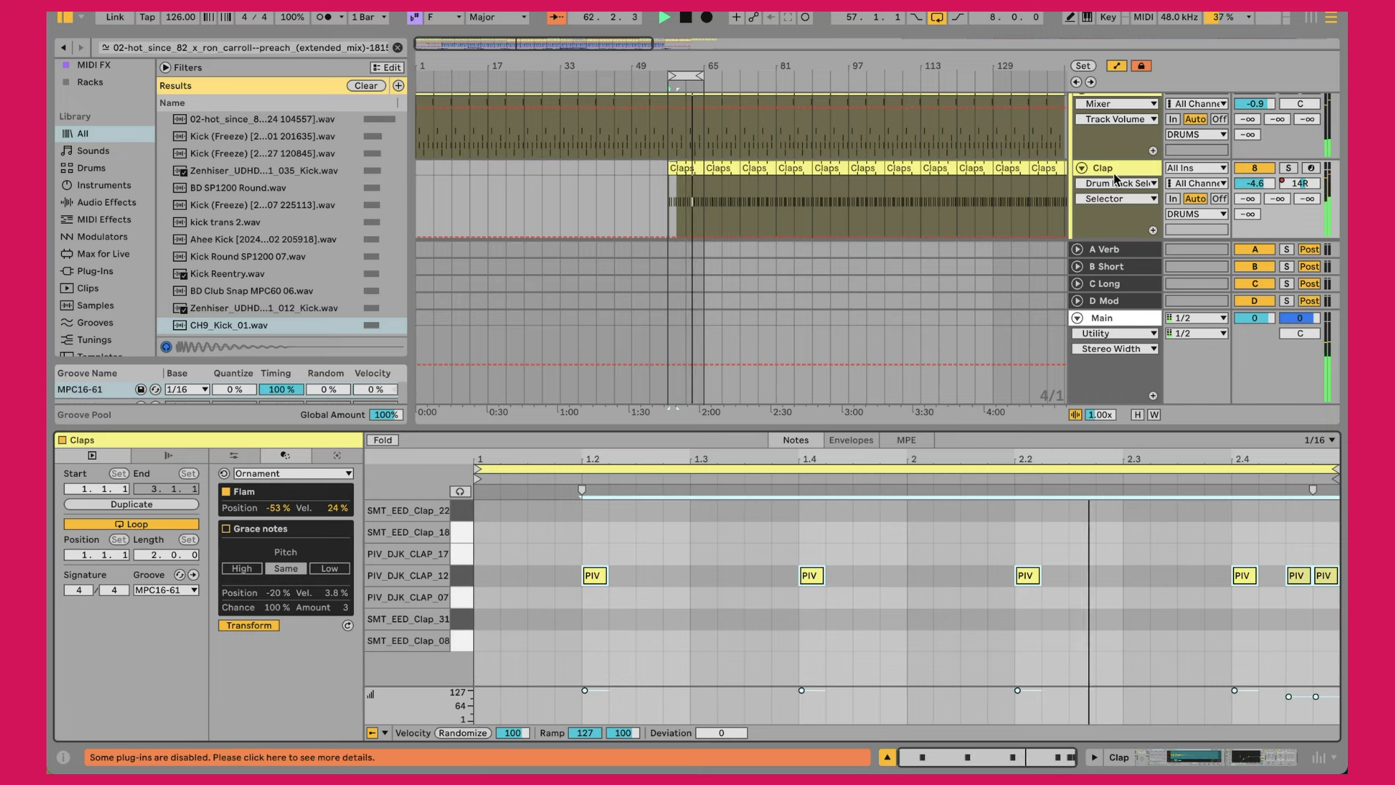
# Examine the Clap track's EQ Eight and TRANS rack, briefly opening the kHs Transient Shaper inside it.
pyautogui.hotkey('shift', 'Tab')
pyautogui.hscroll(10, 888, 640)
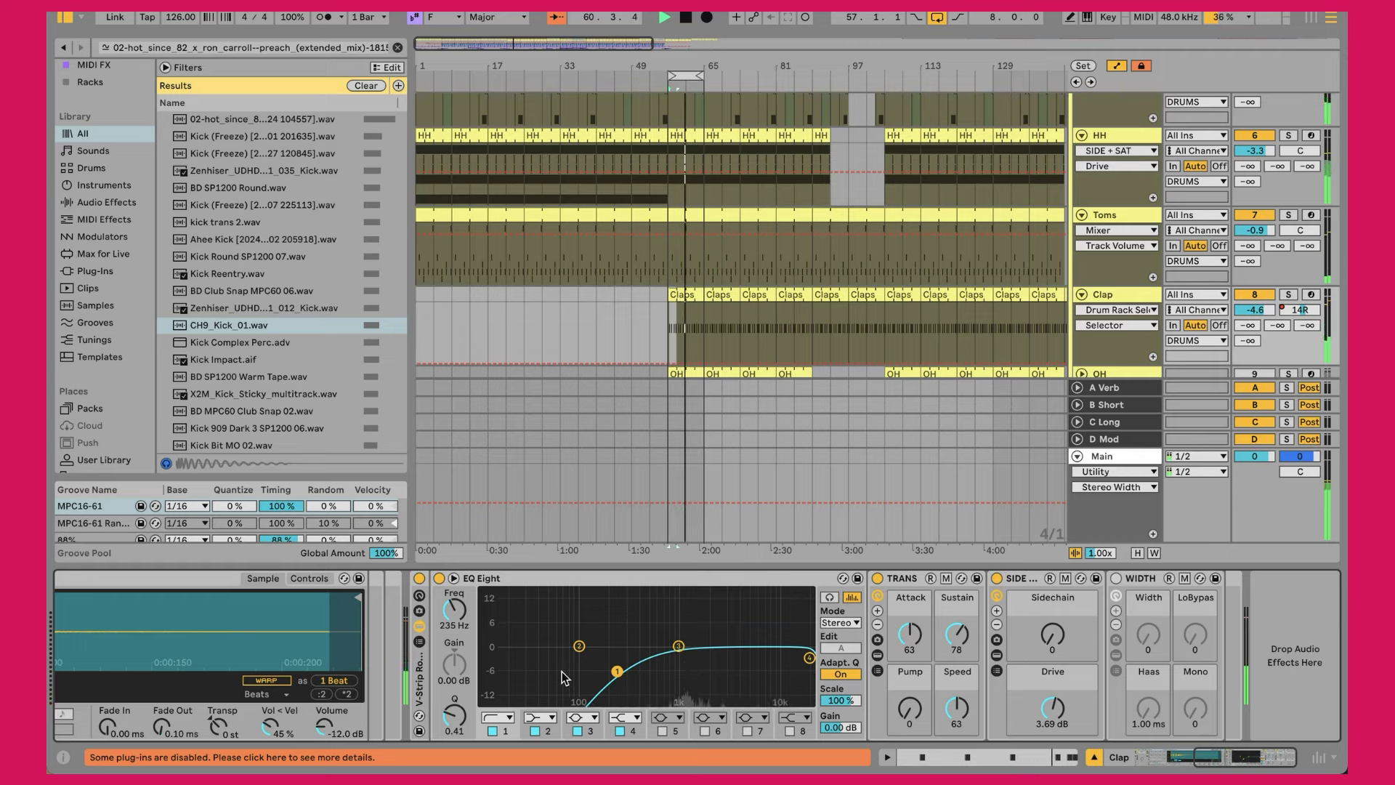
pyautogui.click(905, 586)
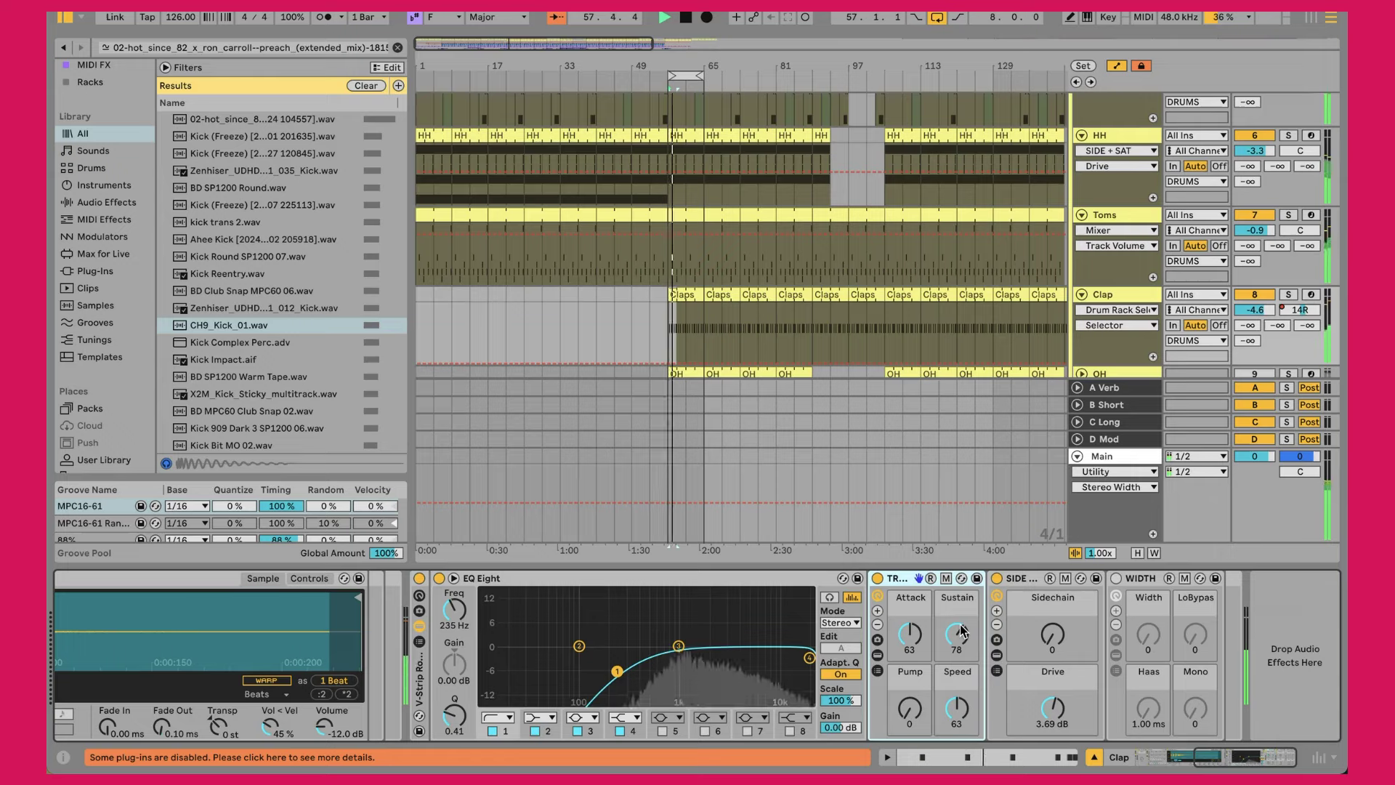
pyautogui.click(878, 654)
pyautogui.click(1026, 579)
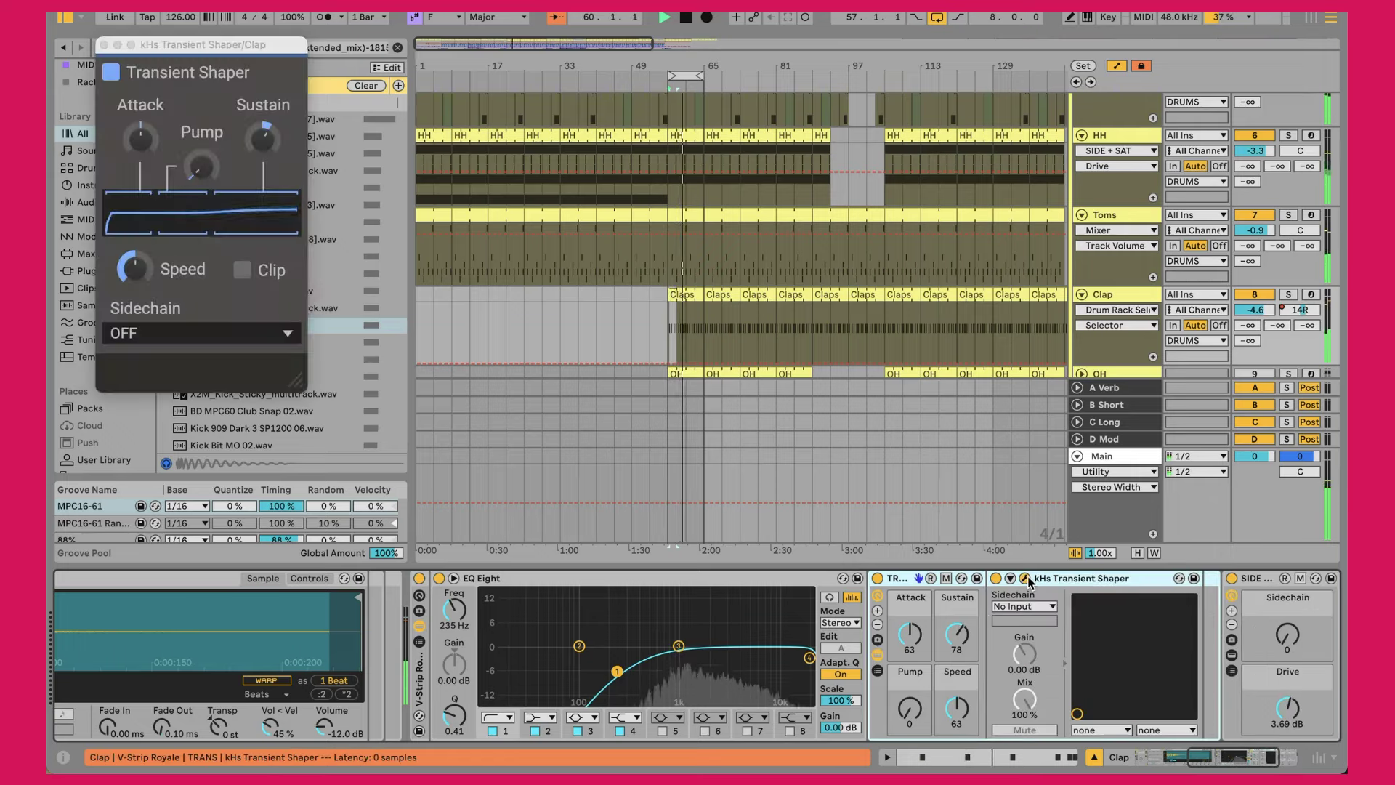
pyautogui.click(1027, 579)
pyautogui.click(878, 655)
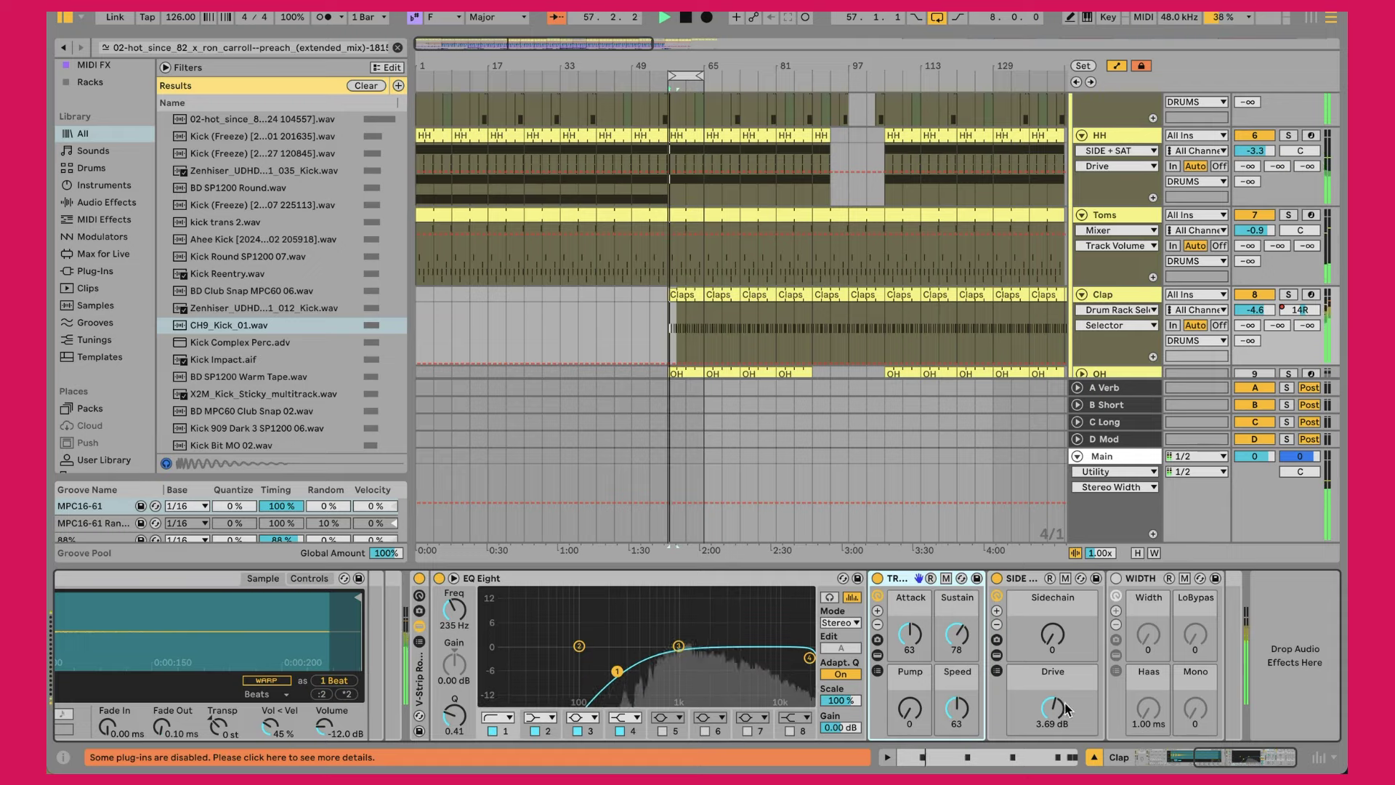
# Inspect the Utility, Shaper and Saturator devices inside the Clap track's SIDE + SAT rack and collapse it again.
pyautogui.click(1053, 684)
pyautogui.click(997, 654)
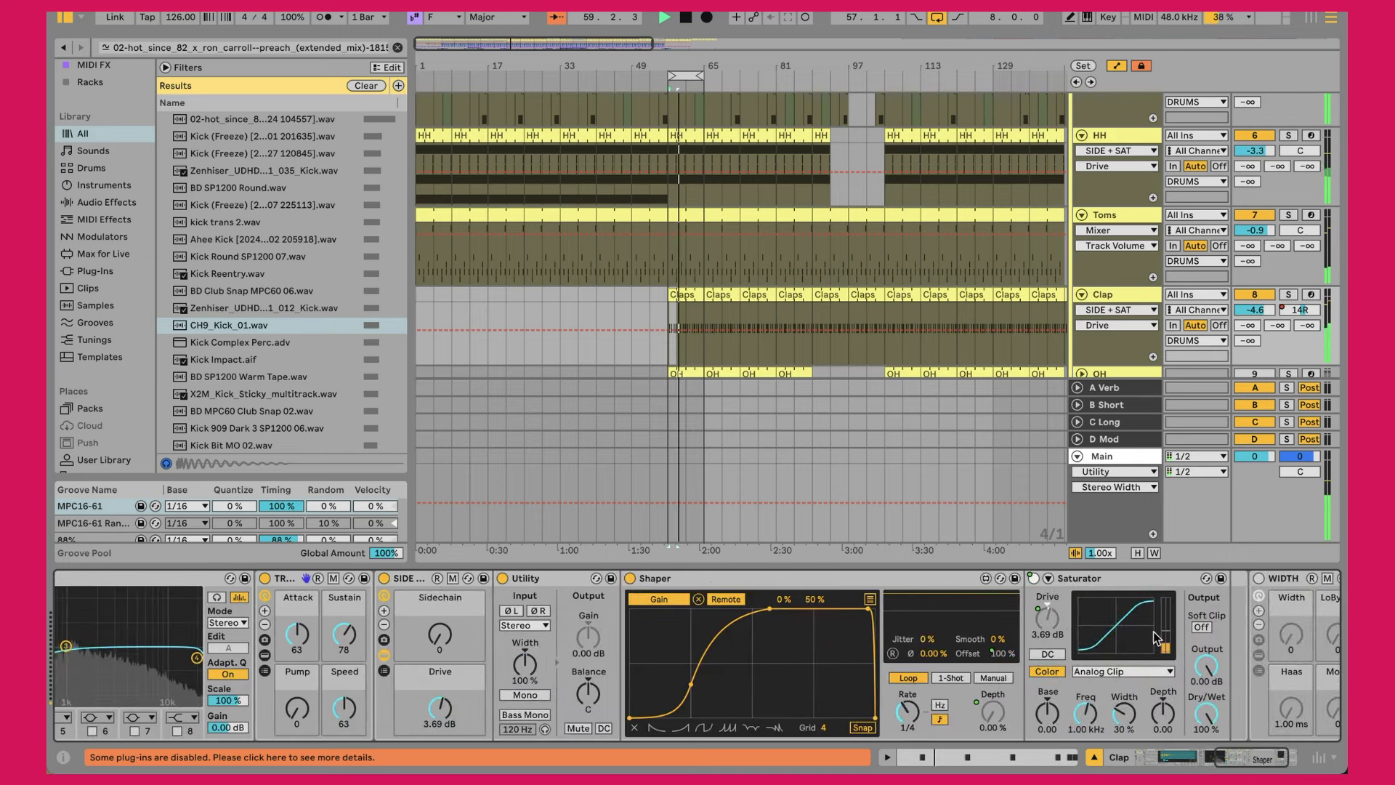
pyautogui.click(383, 655)
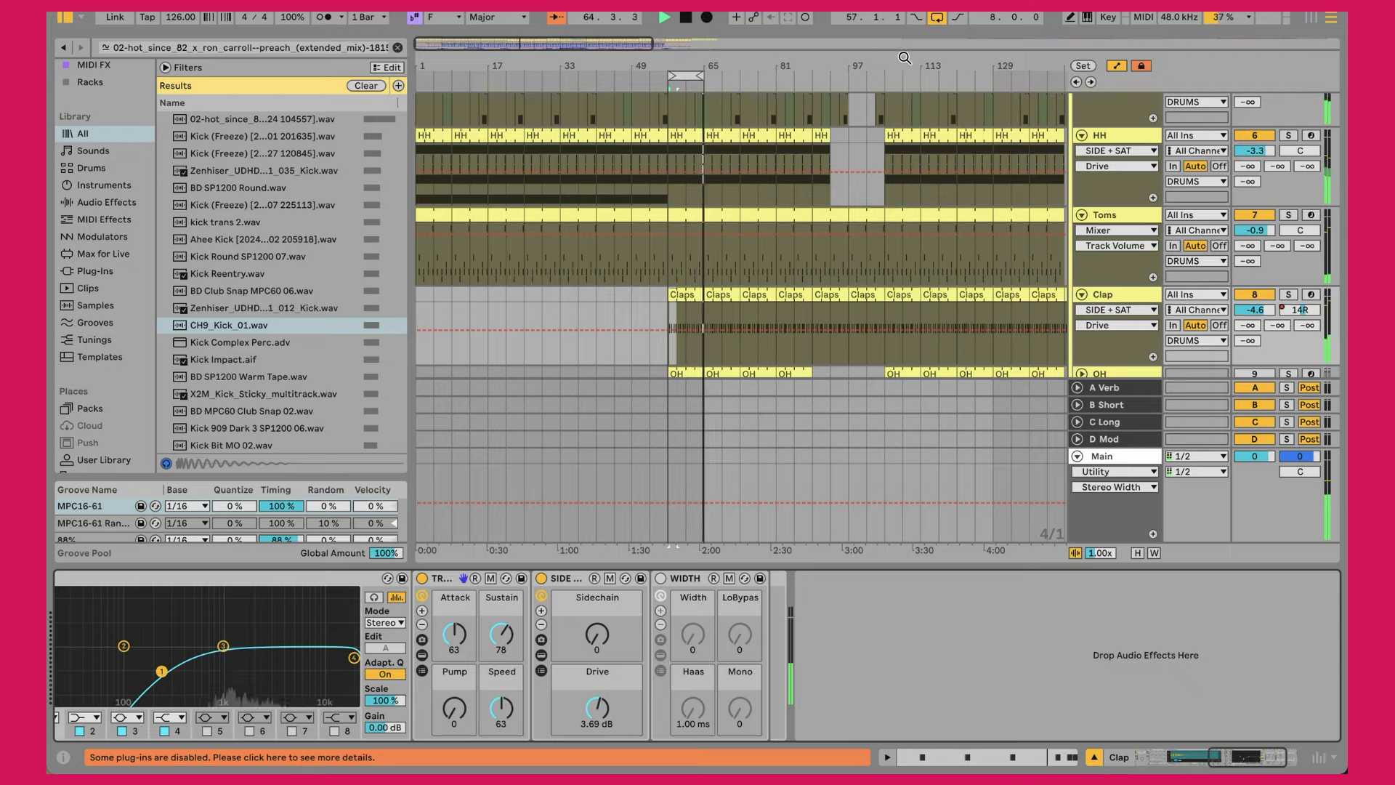
# Activate and unfold the OH track and open its first clip's notes for editing.
pyautogui.scroll(-3, 870, 172)
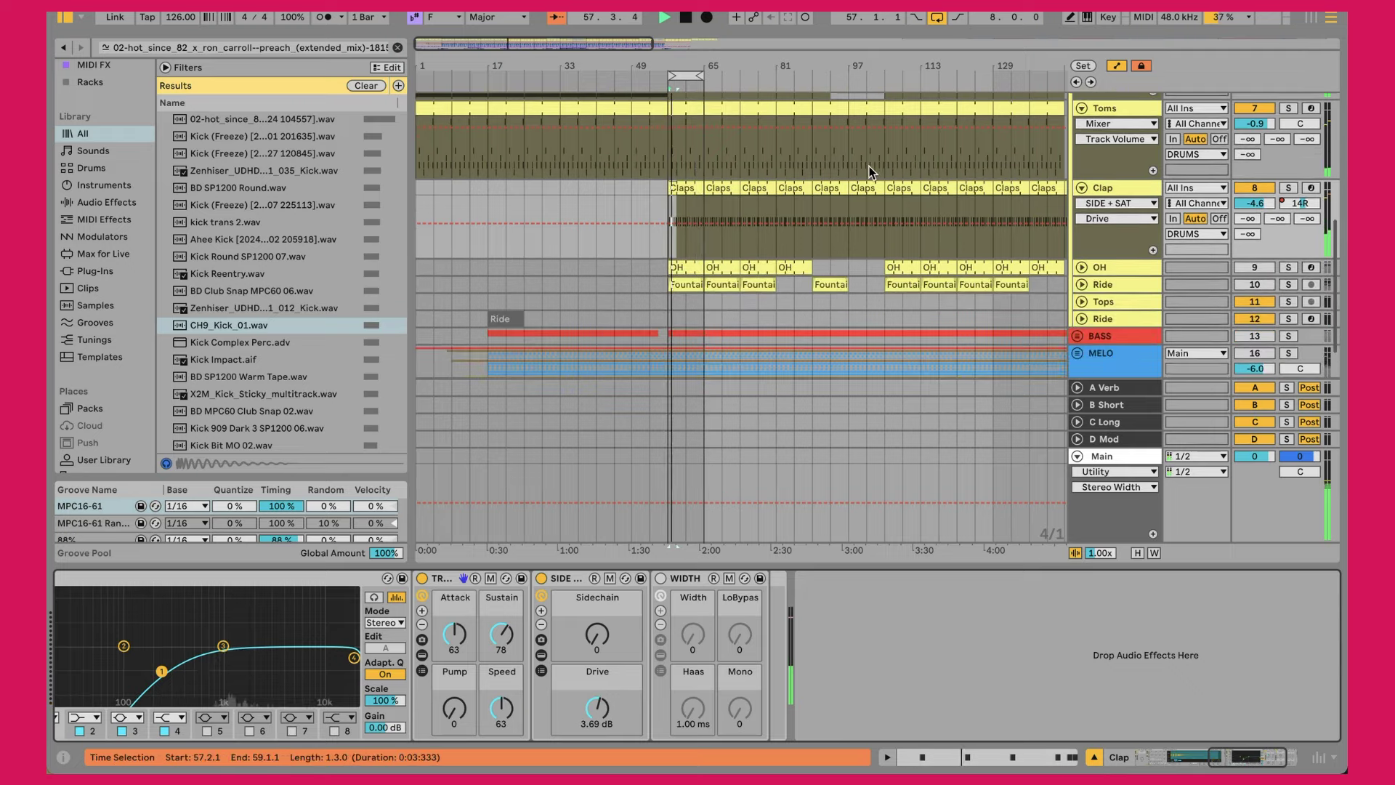
pyautogui.click(1251, 269)
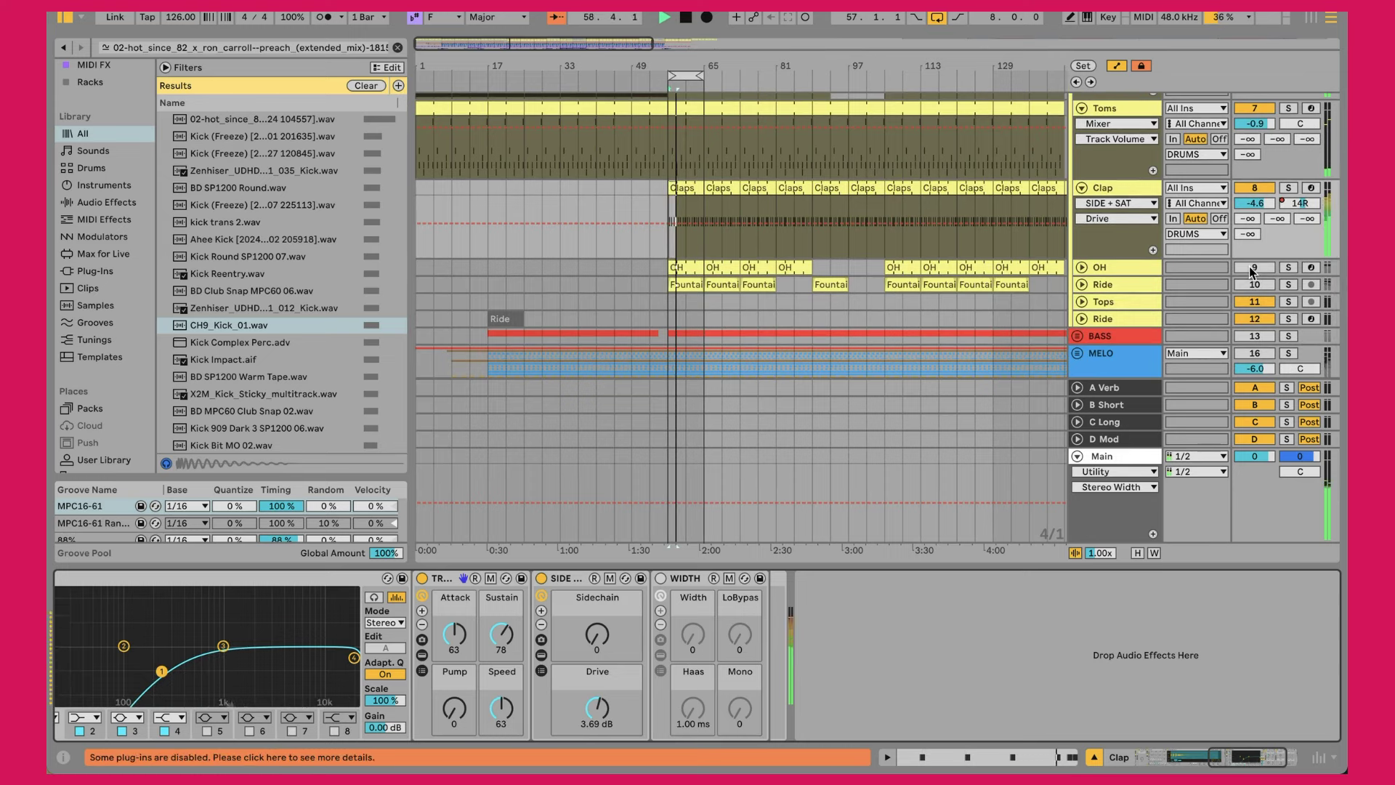
pyautogui.click(1082, 267)
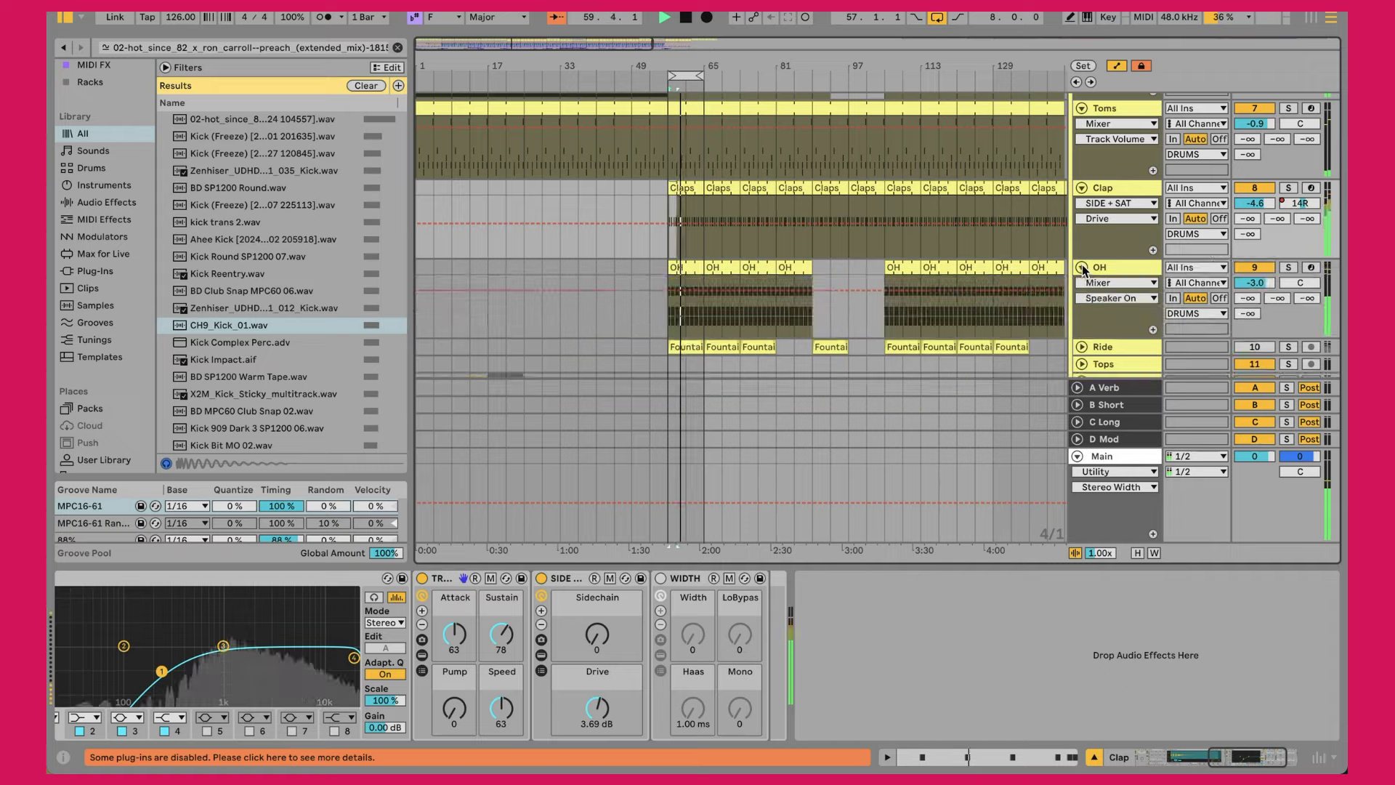
pyautogui.doubleClick(686, 266)
pyautogui.click(641, 610)
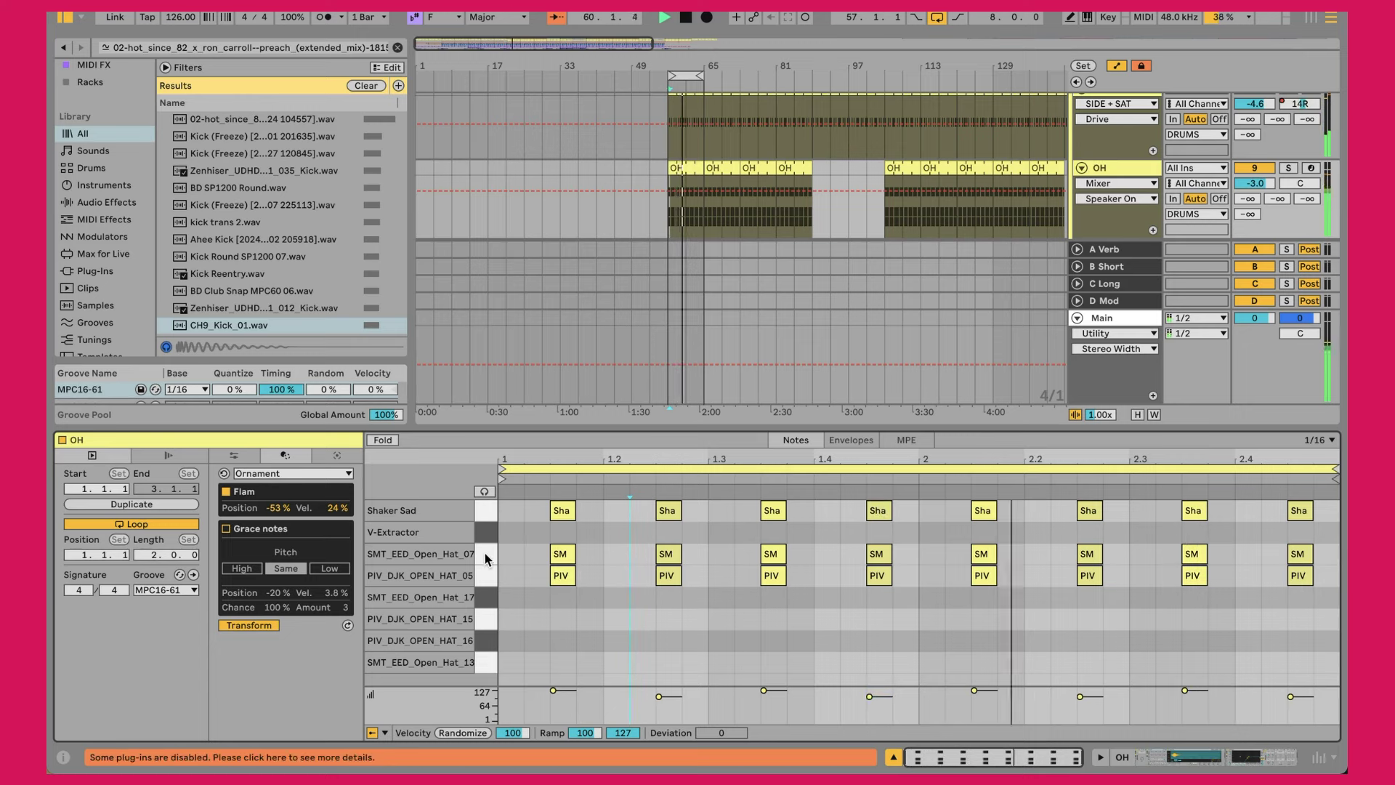
# Try the OH clip without its Shaker Sad and SMT_EED_Open_Hat_07 notes, and undo both deletions.
pyautogui.click(488, 517)
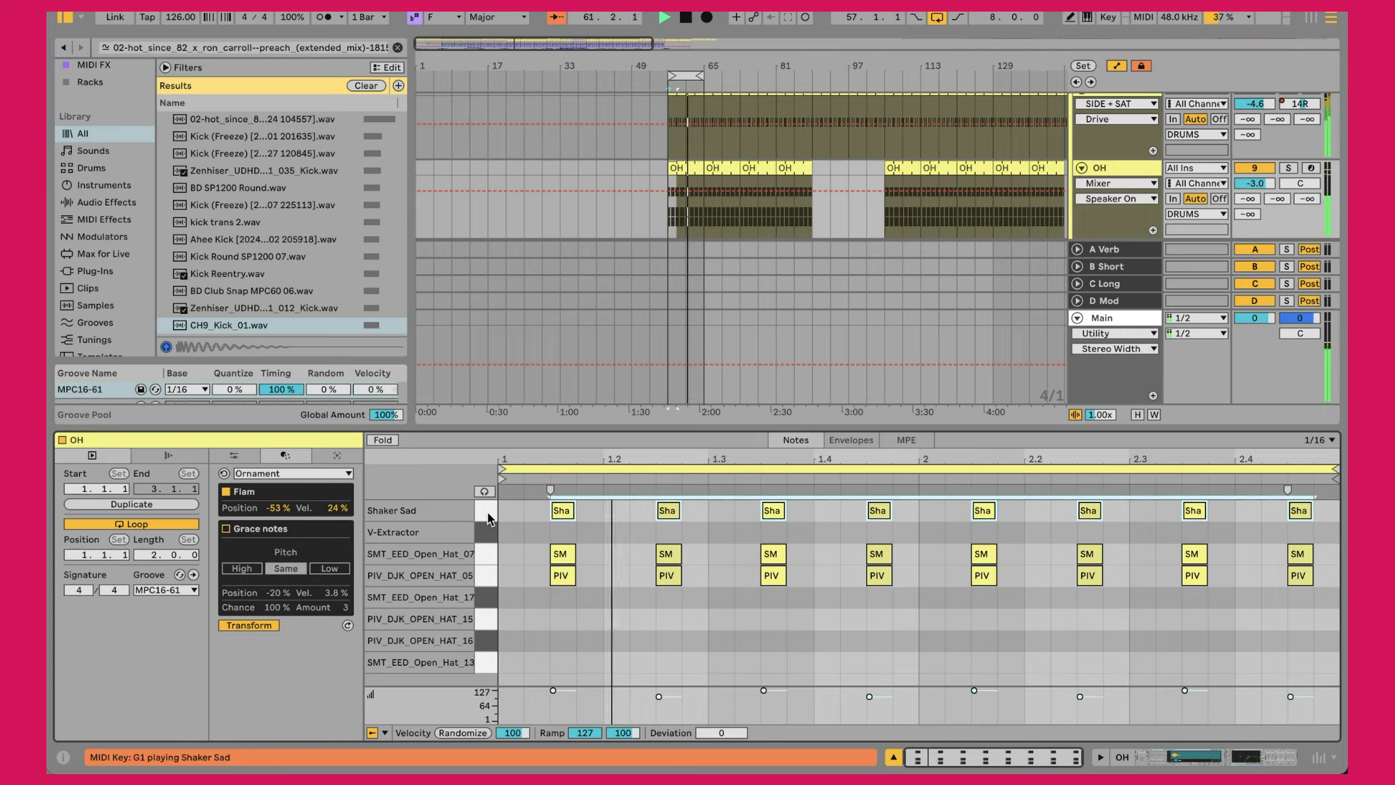
pyautogui.press('Delete')
pyautogui.click(482, 557)
pyautogui.press('Delete')
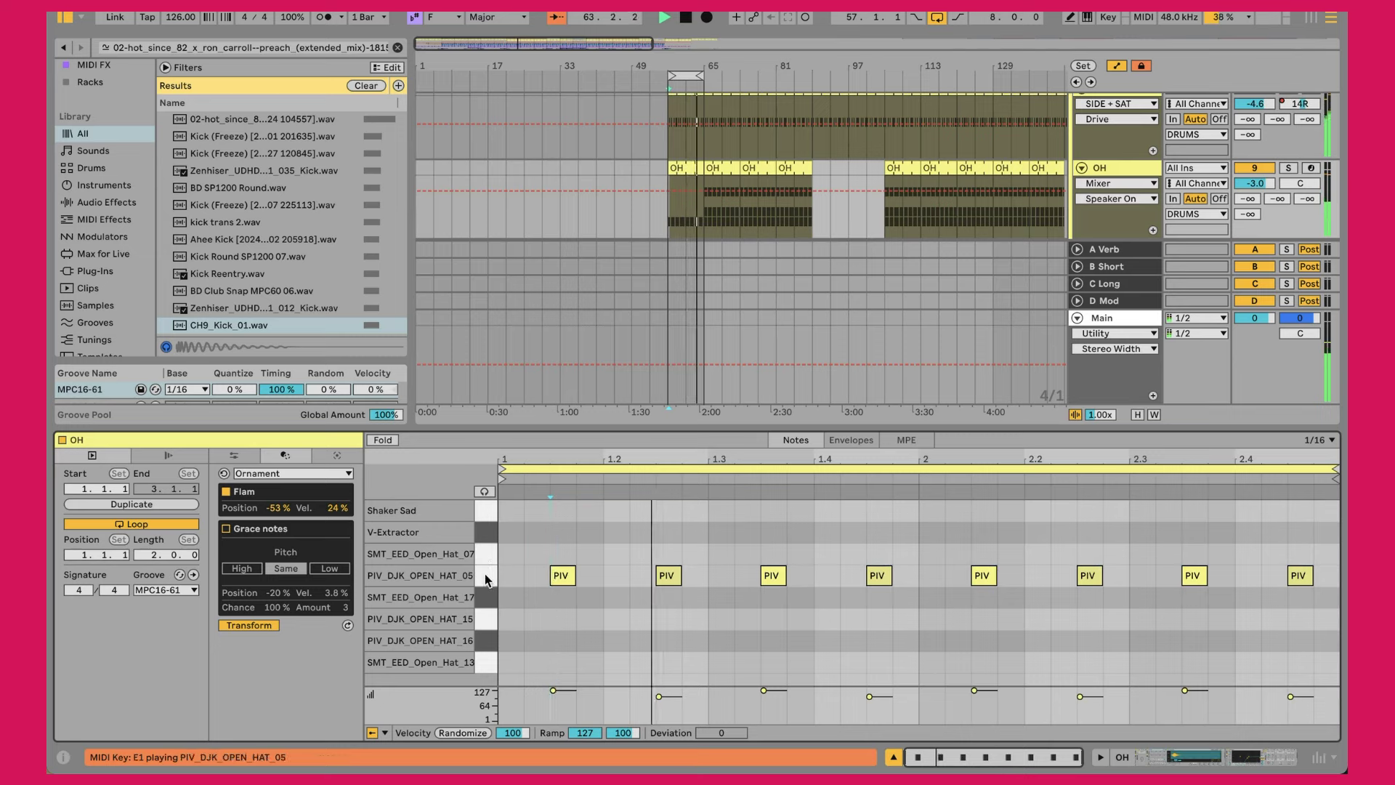
pyautogui.click(485, 579)
pyautogui.hotkey('ctrl', 'z')
pyautogui.hotkey('ctrl', 'z')
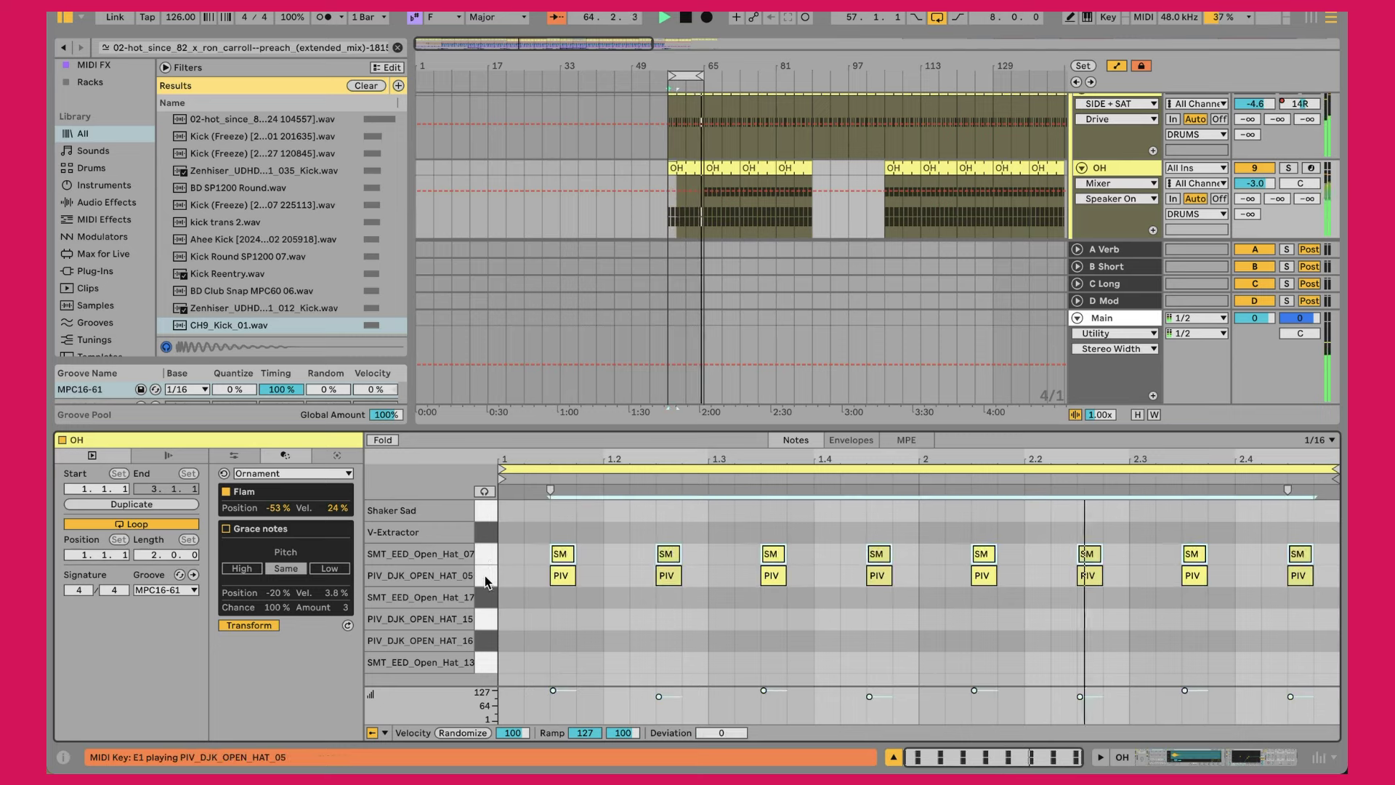
# Temporarily silence the Shaker Sad notes and compare SMT_EED_Open_Hat_07 and PIV_DJK_OPEN_HAT_05 by muting them in turn.
pyautogui.click(489, 564)
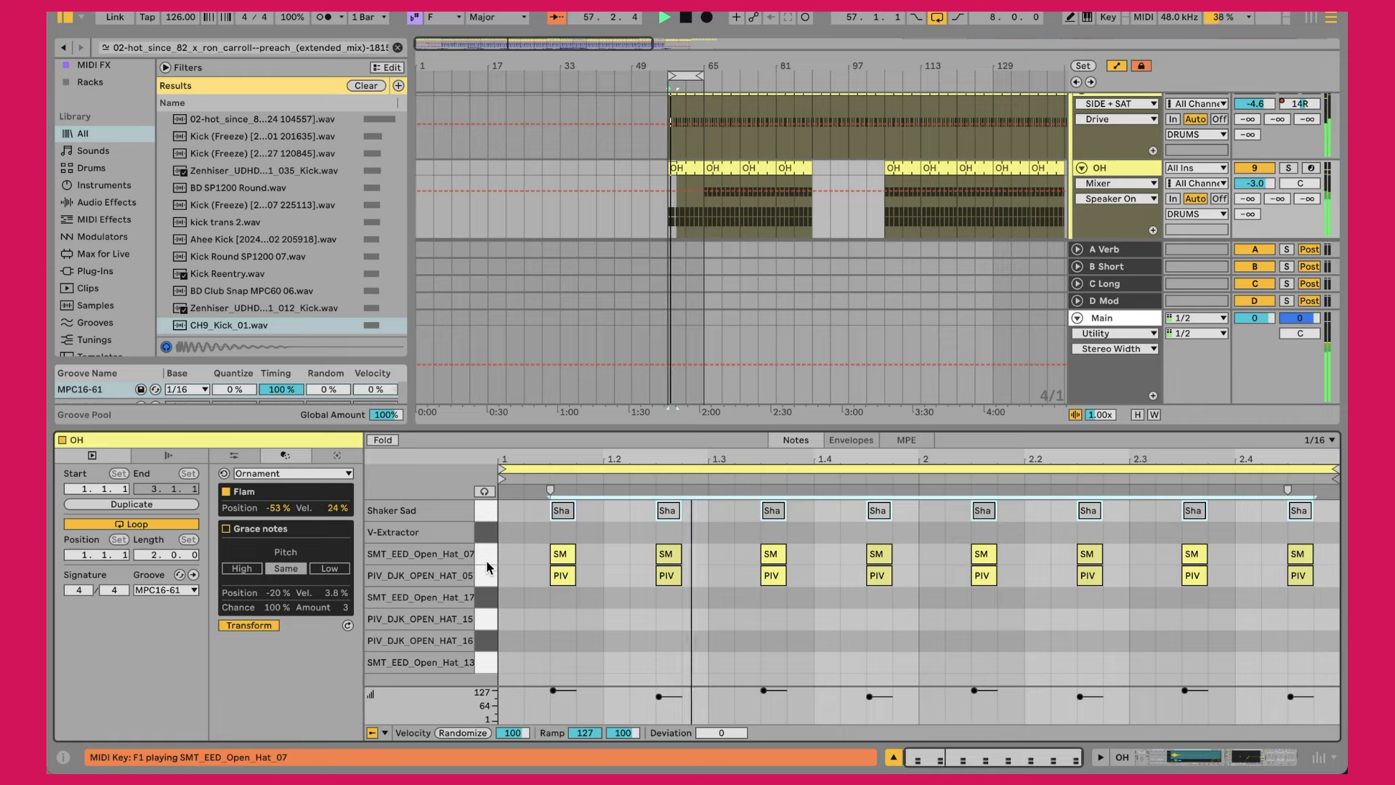
pyautogui.click(490, 579)
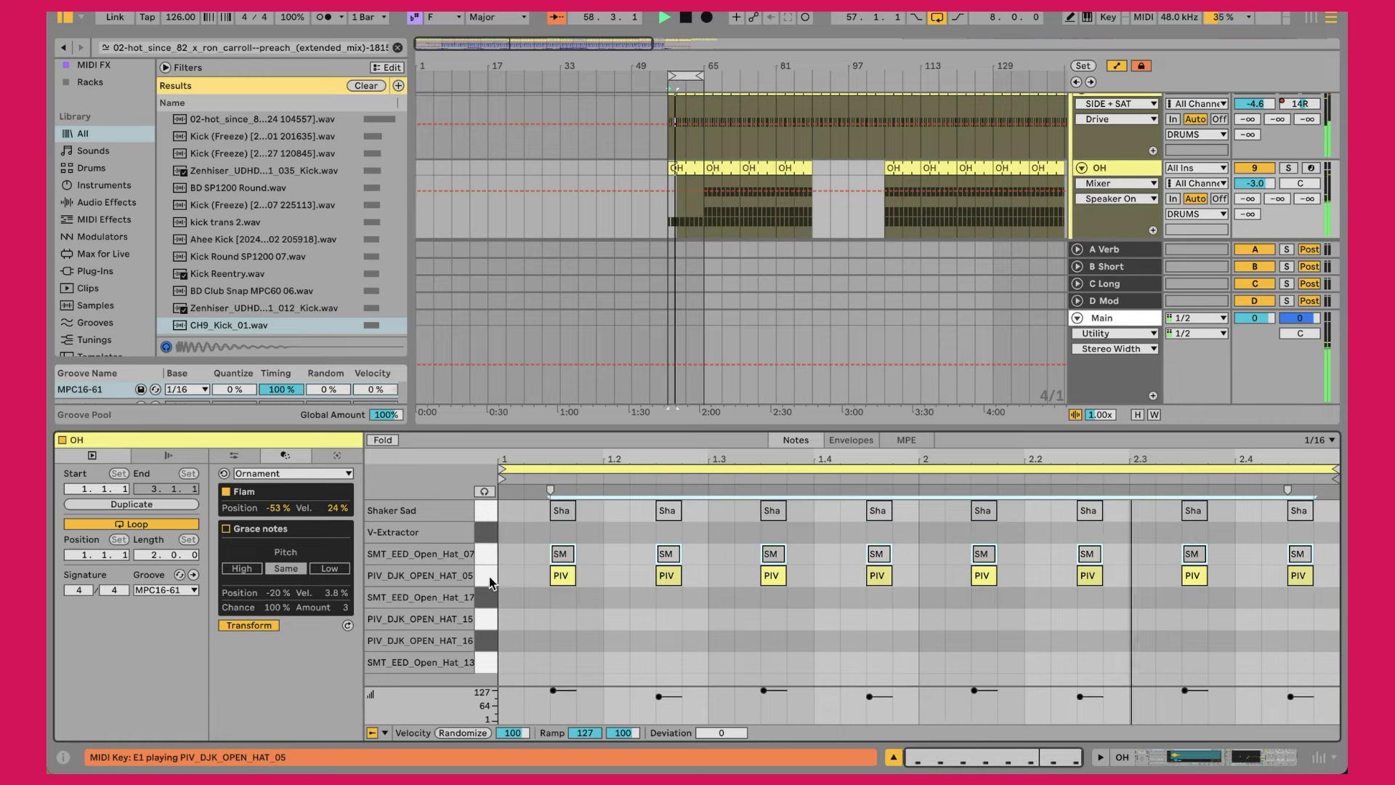
pyautogui.click(486, 558)
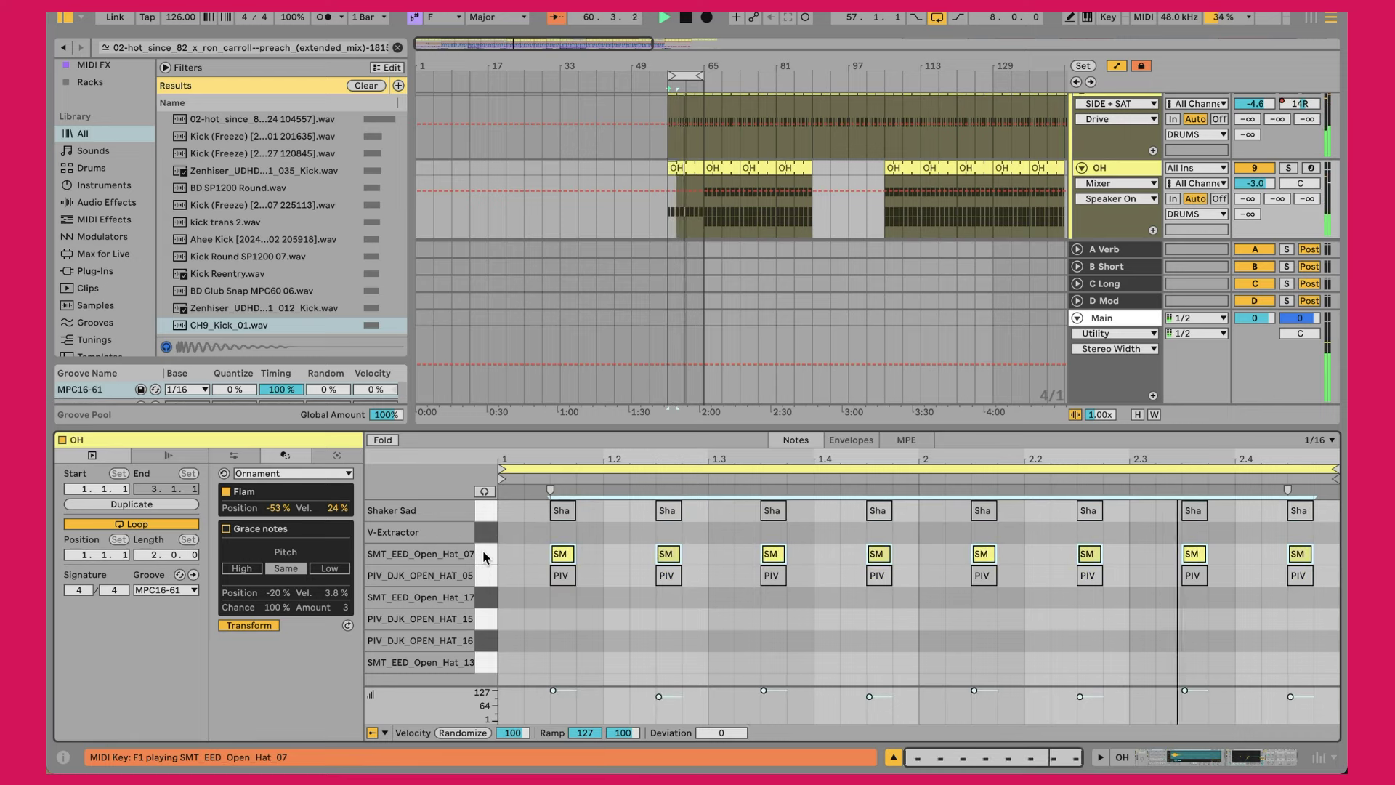
pyautogui.click(488, 579)
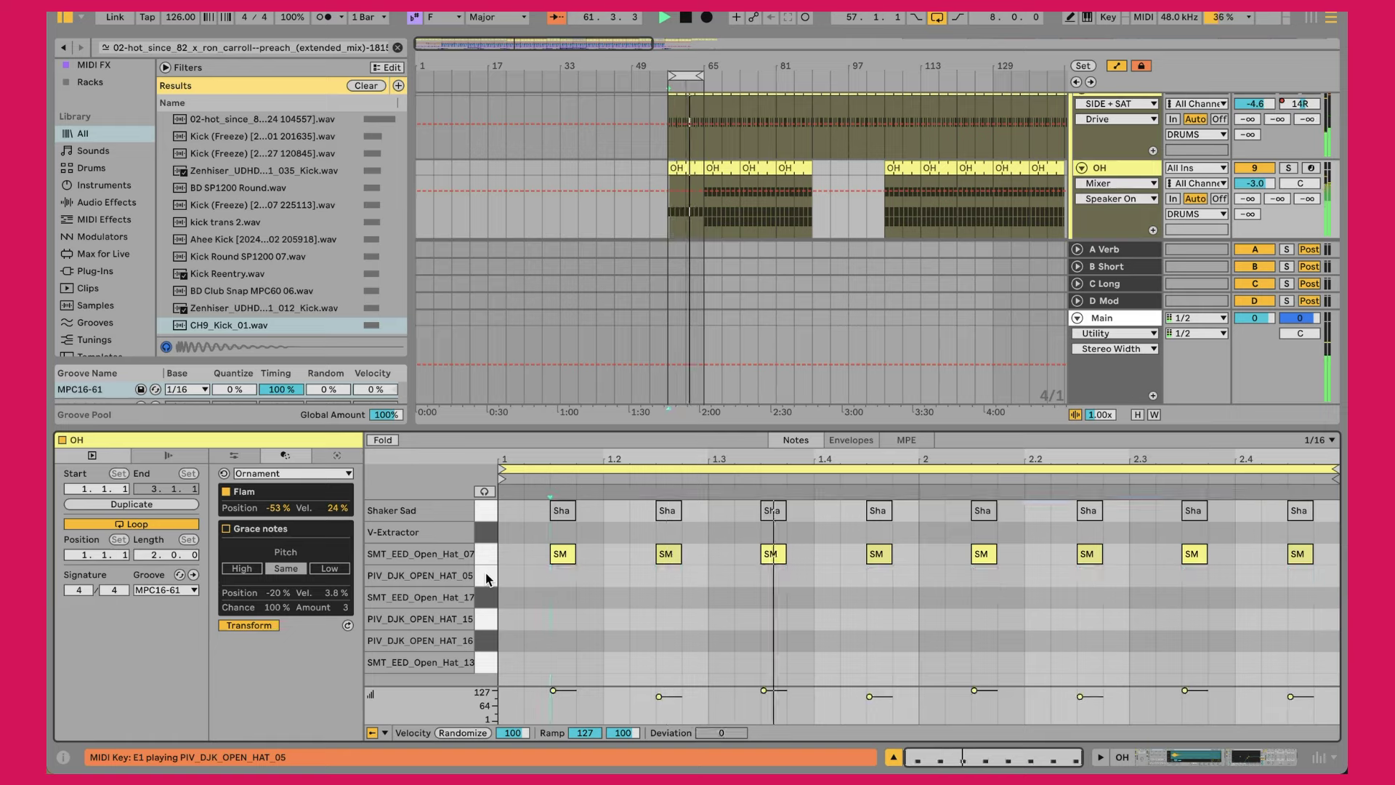
pyautogui.press('Escape')
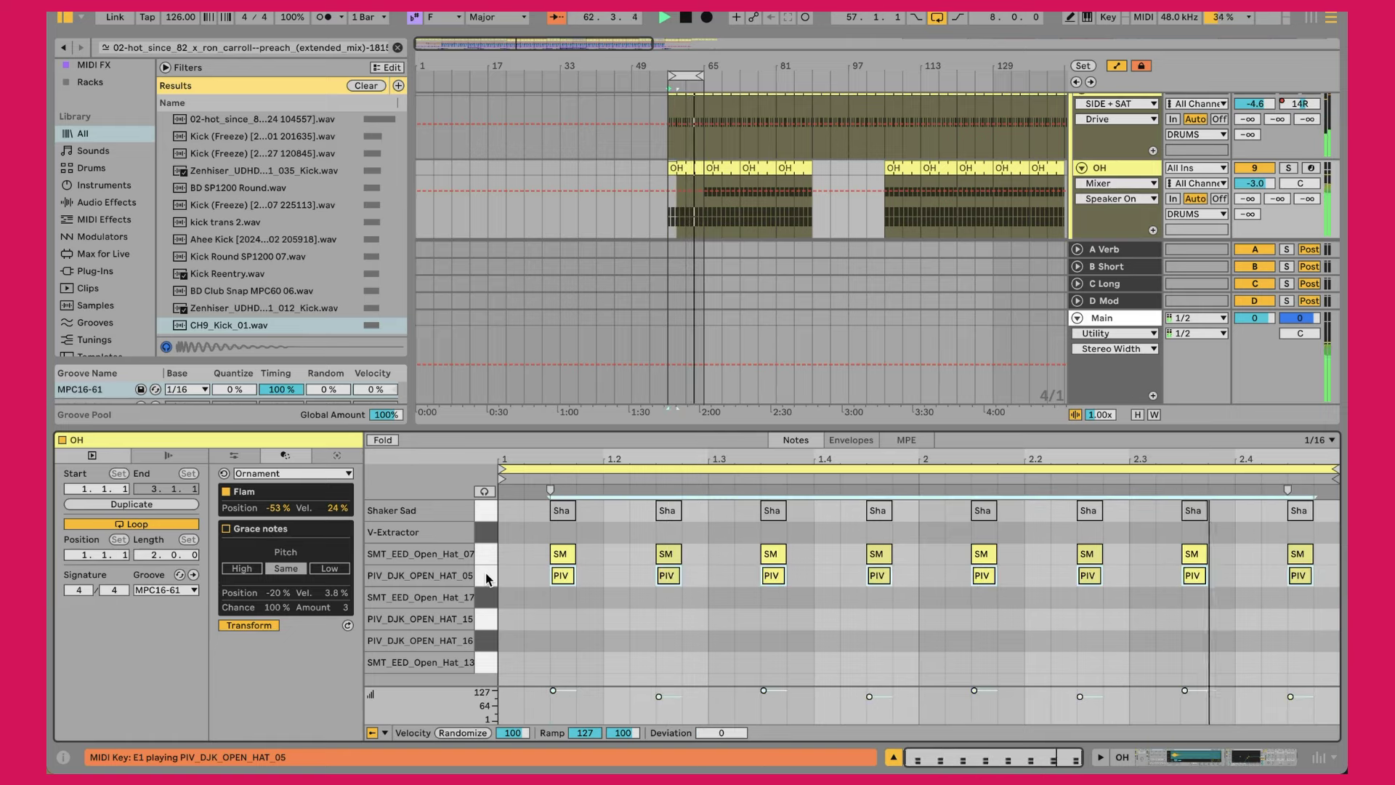
pyautogui.press('Delete')
pyautogui.hotkey('ctrl', 'z')
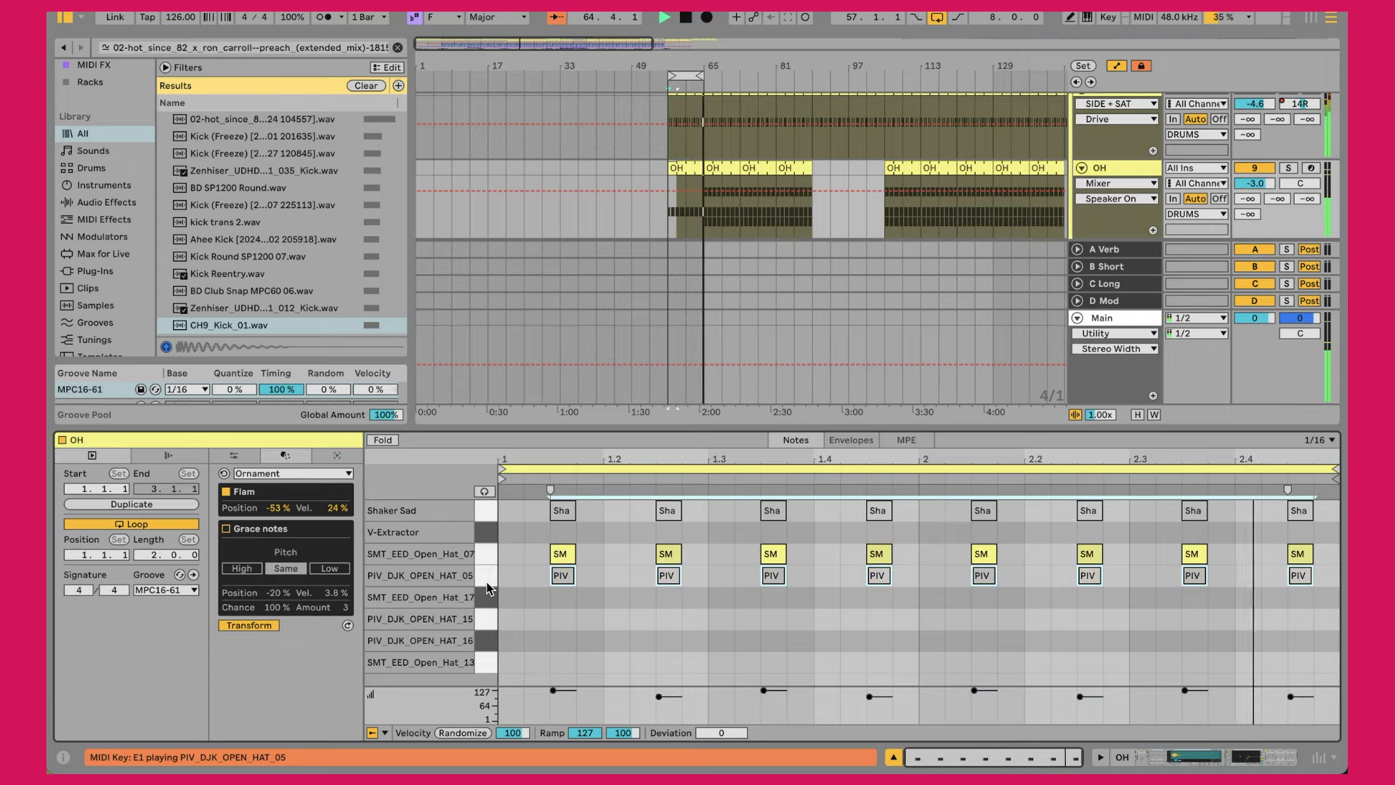
pyautogui.press('Escape')
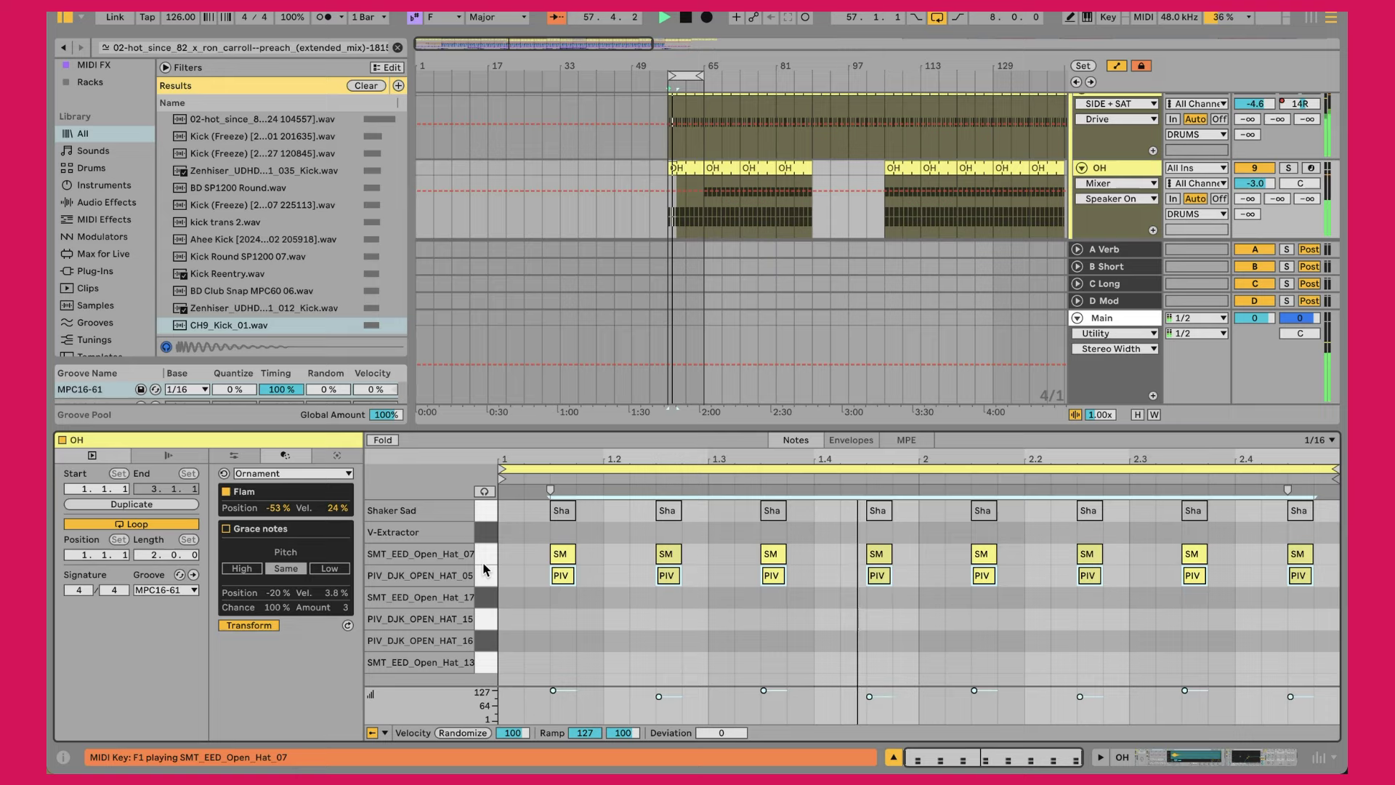
# Temporarily remove the SMT_EED_Open_Hat_07 notes, restore them, and compare against silenced PIV_DJK_OPEN_HAT_05 notes.
pyautogui.click(489, 556)
pyautogui.press('Delete')
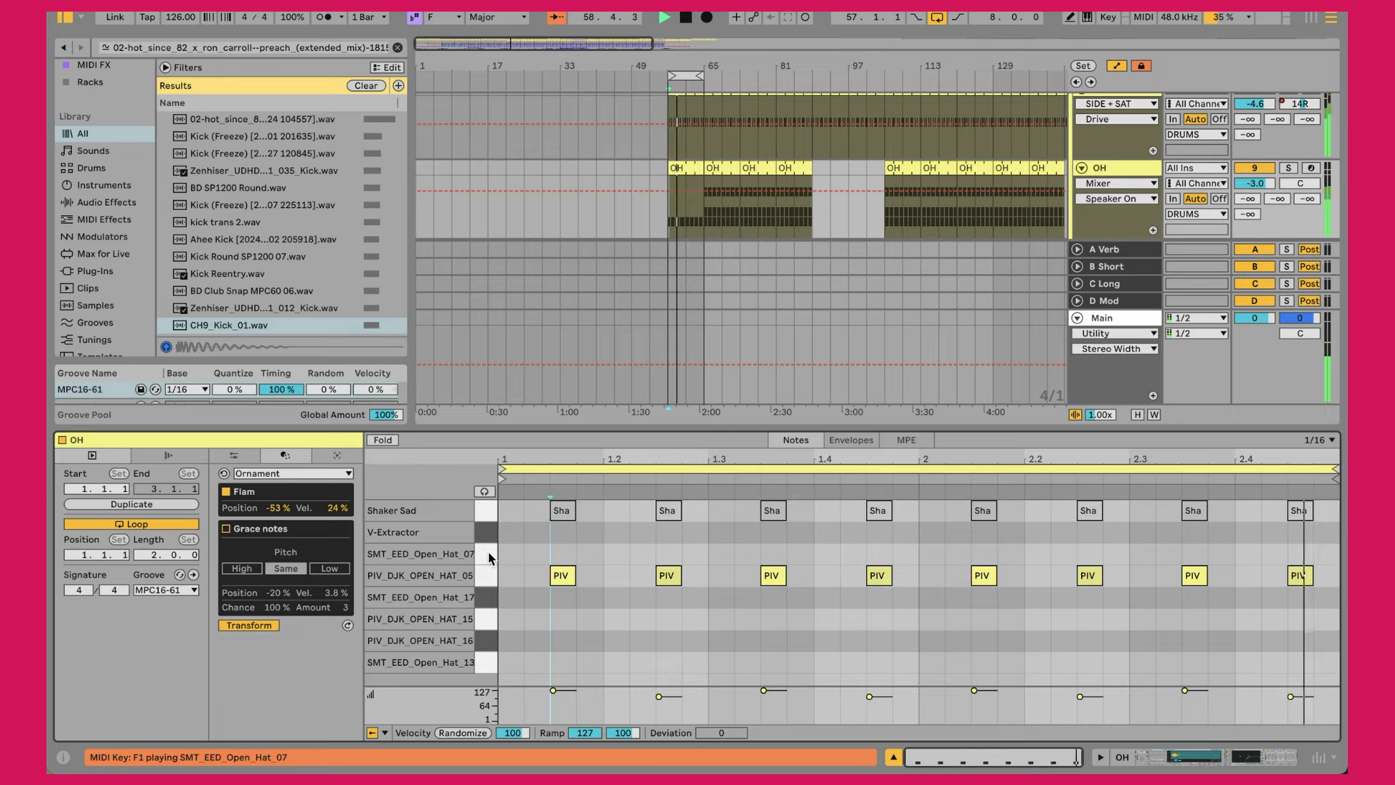
pyautogui.hotkey('ctrl', 'z')
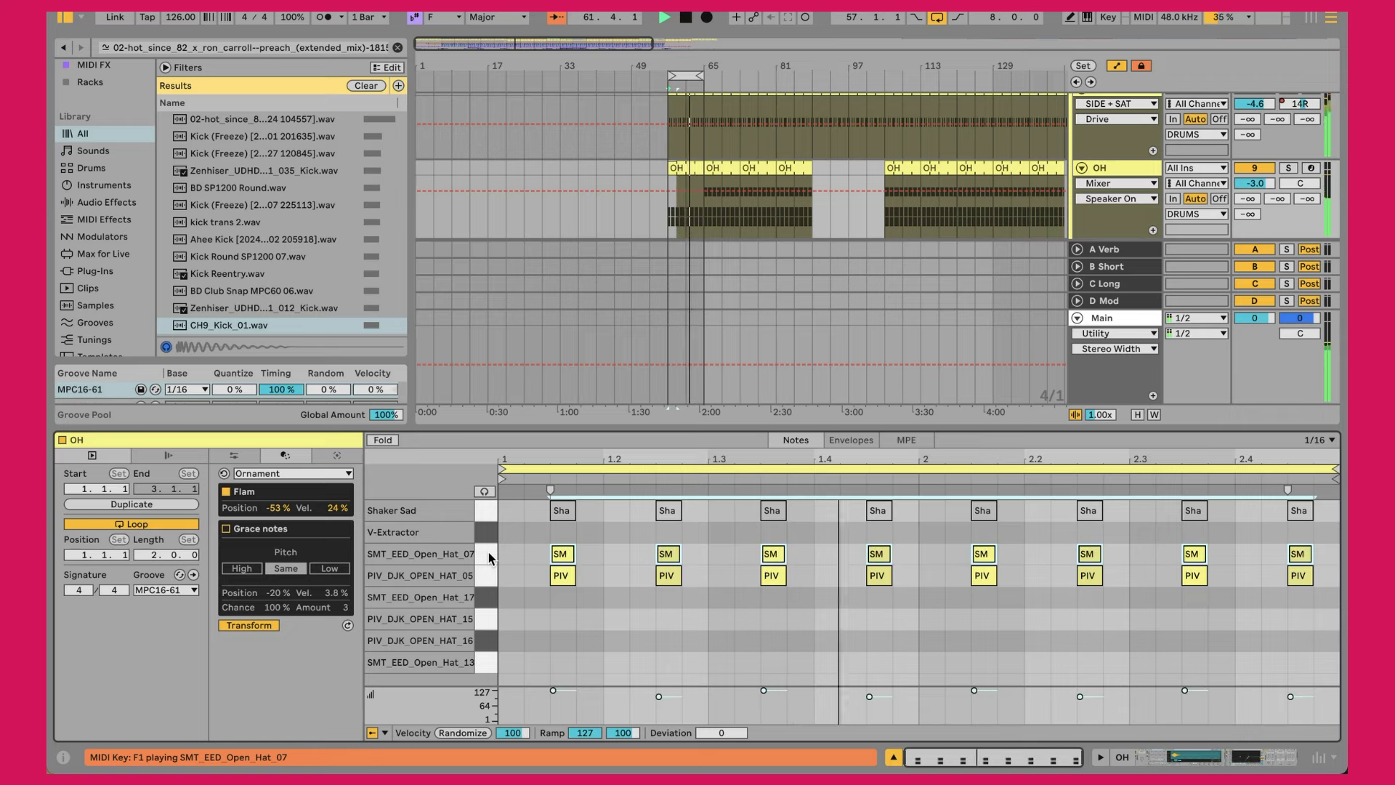
pyautogui.click(489, 576)
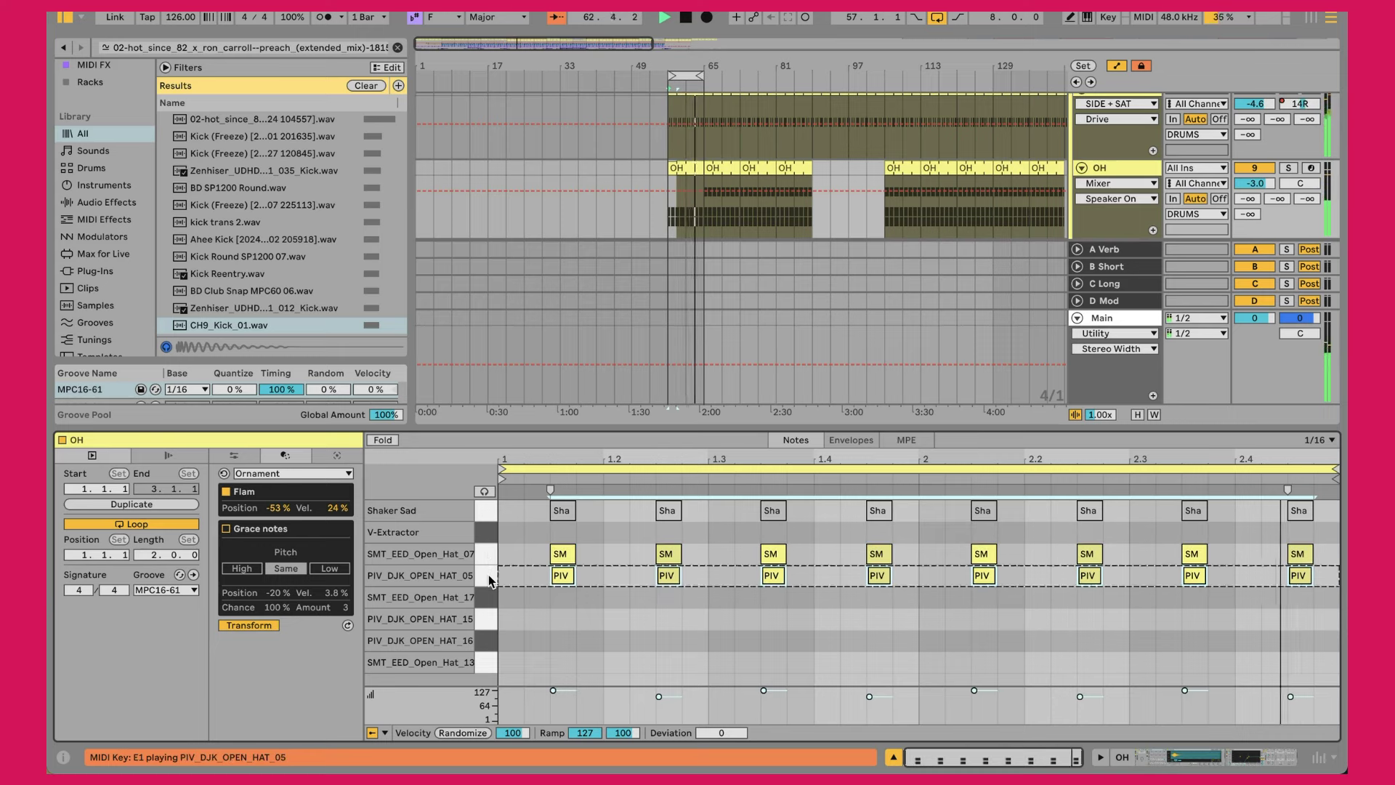
pyautogui.press('Delete')
pyautogui.hotkey('ctrl', 'z')
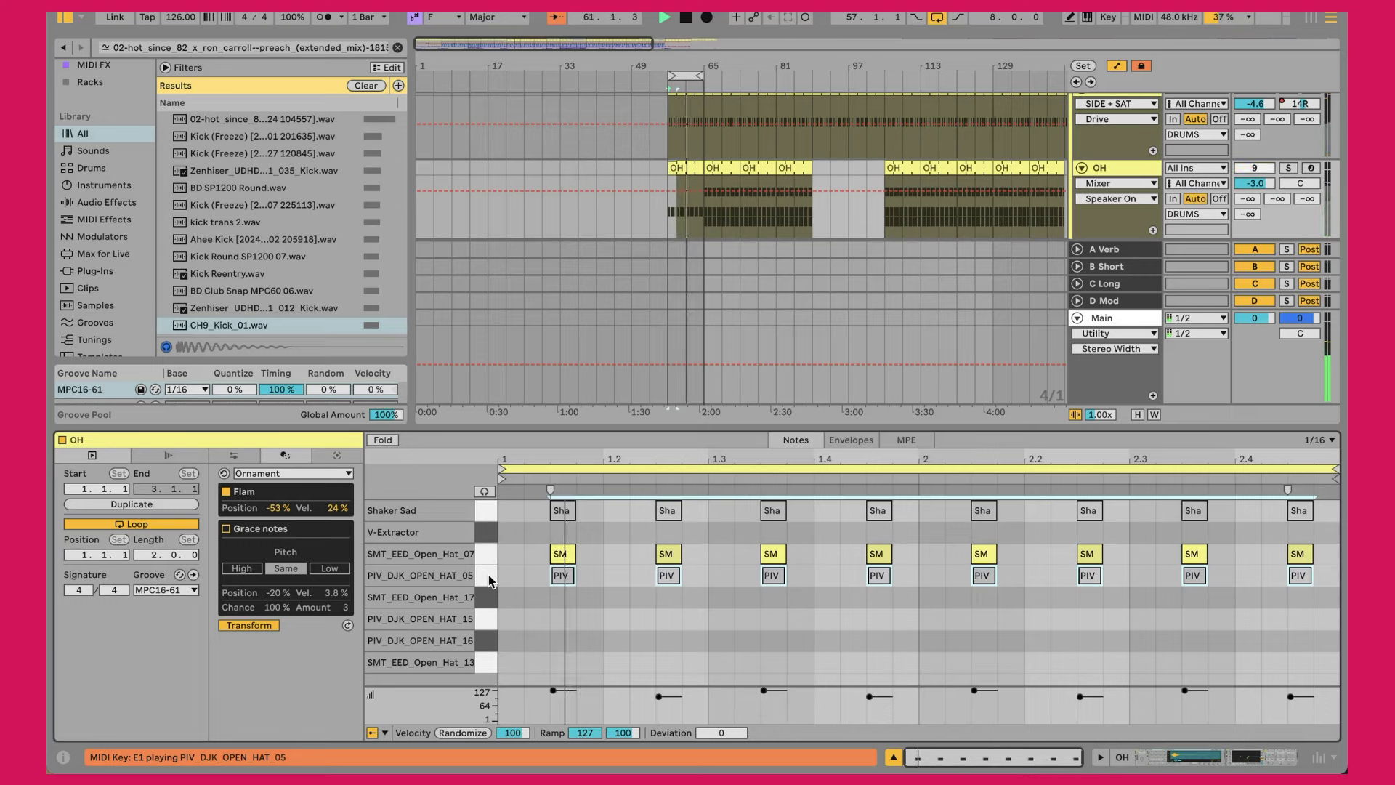
# Reactivate the Shaker Sad and PIV_DJK_OPEN_HAT_05 notes in the OH clip.
pyautogui.click(492, 511)
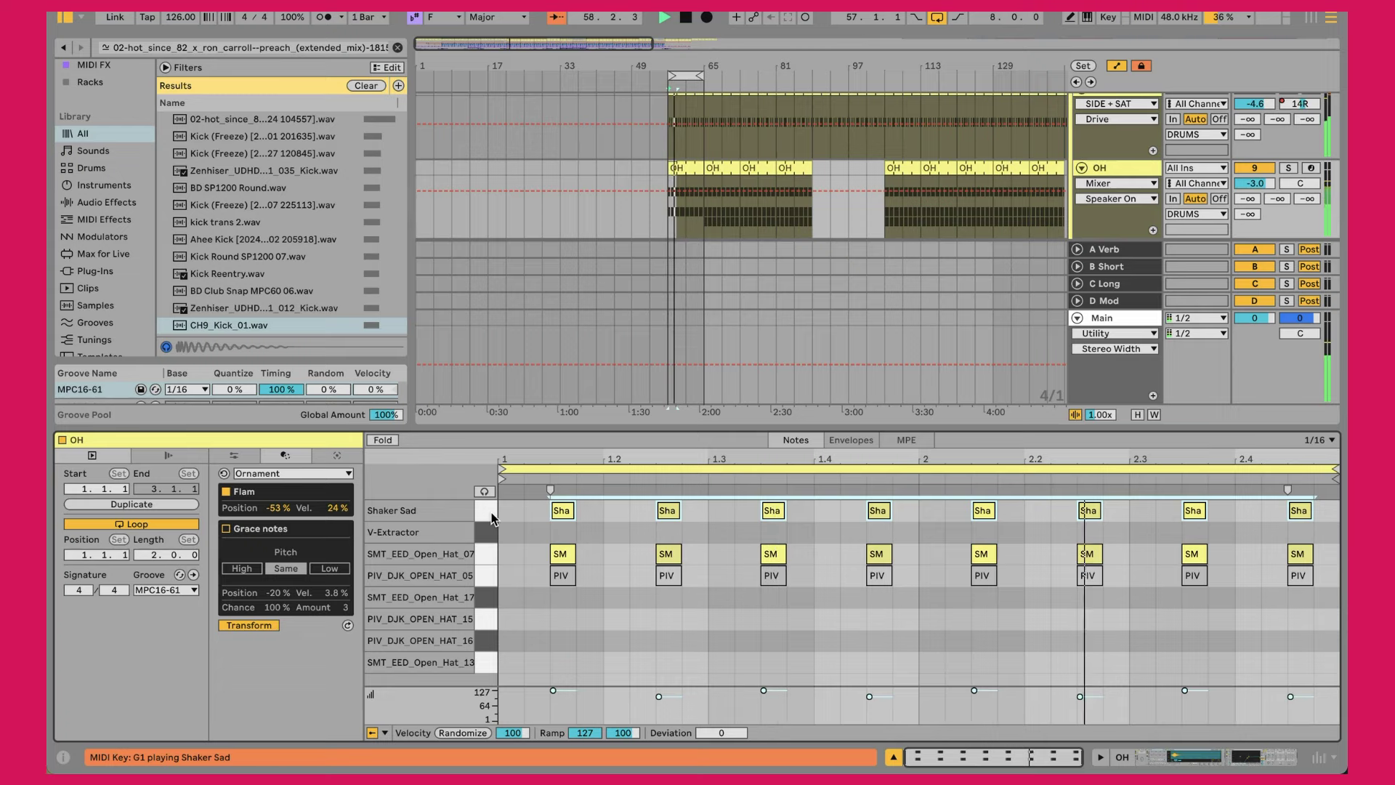
pyautogui.click(492, 576)
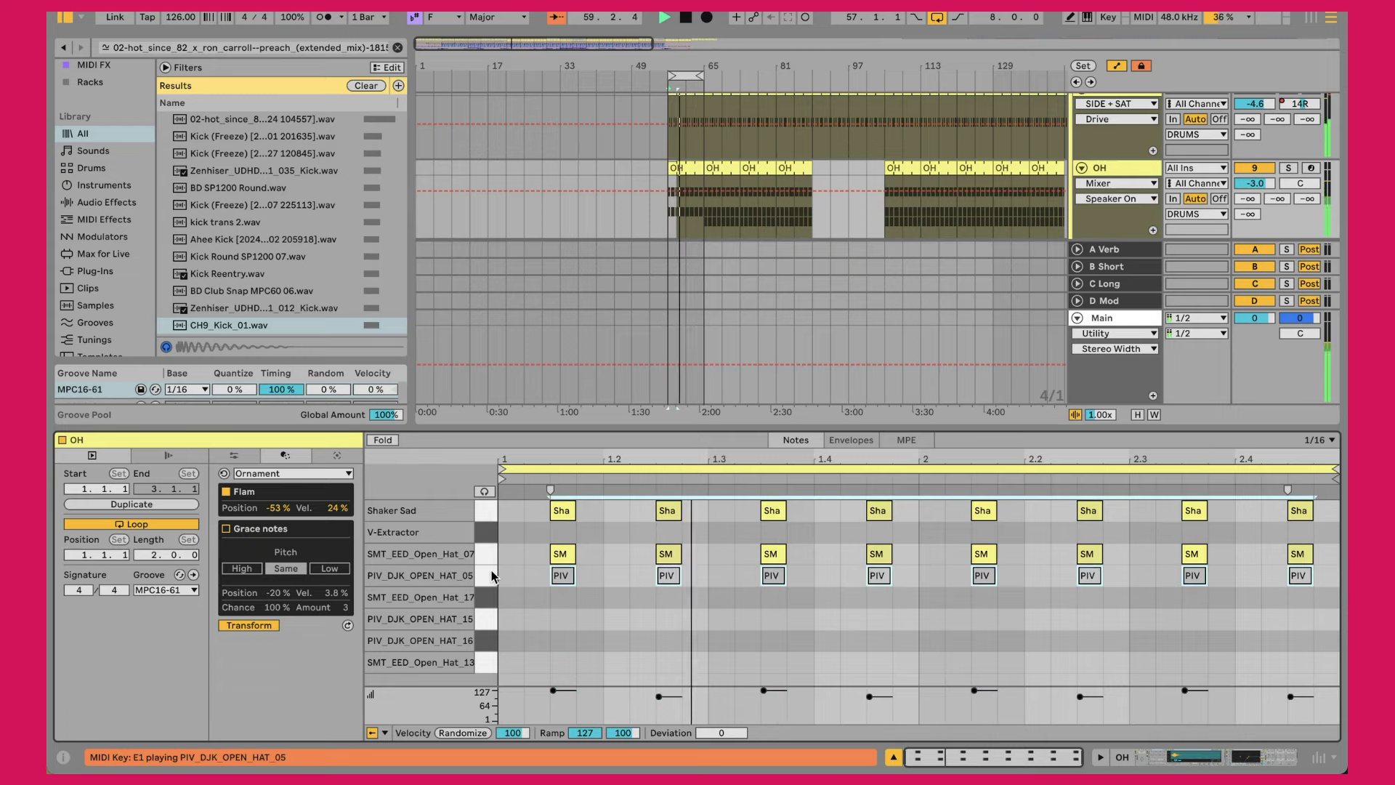
pyautogui.press('Escape')
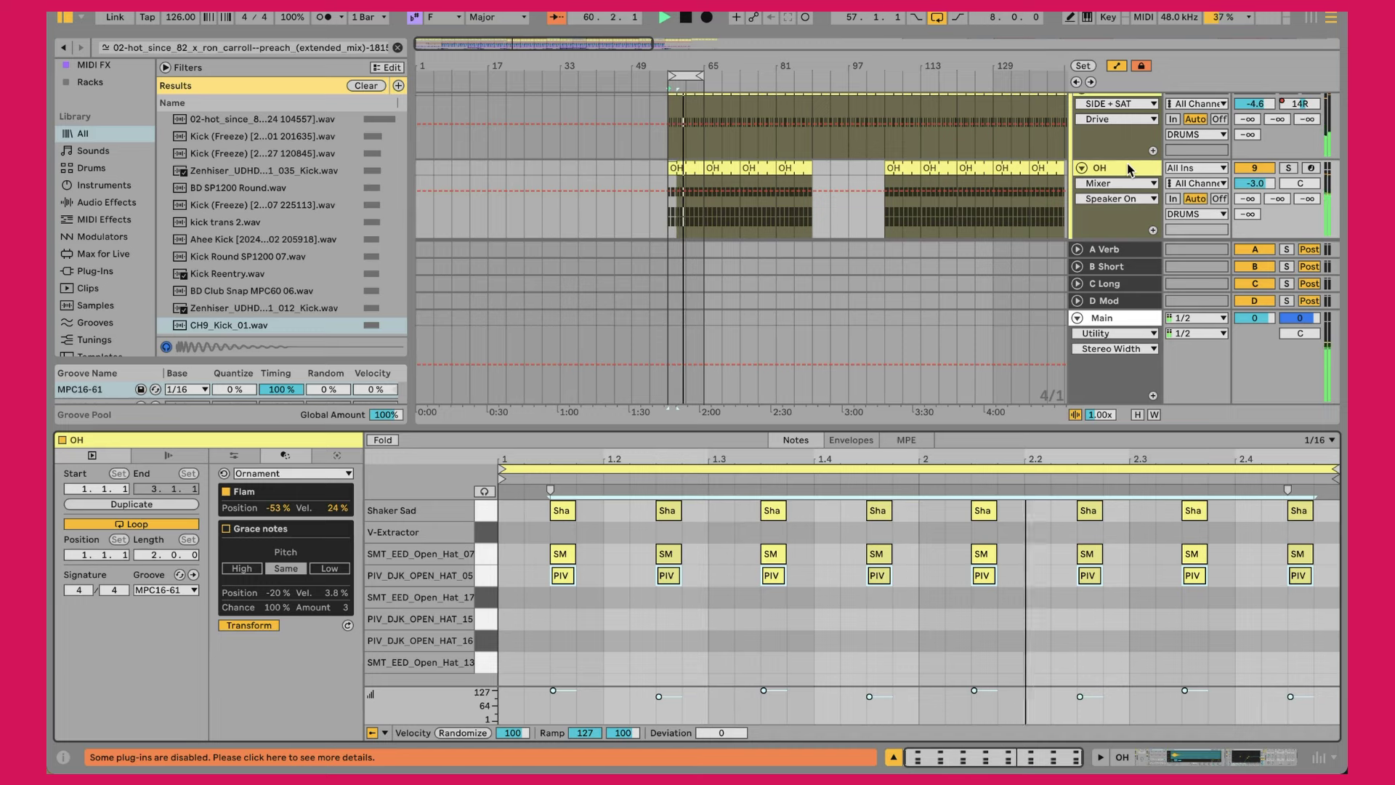
# Examine the OH track's device chain, including the EQ Eight low cut and the Sustain macro of the TRANS rack.
pyautogui.scroll(4, 1128, 164)
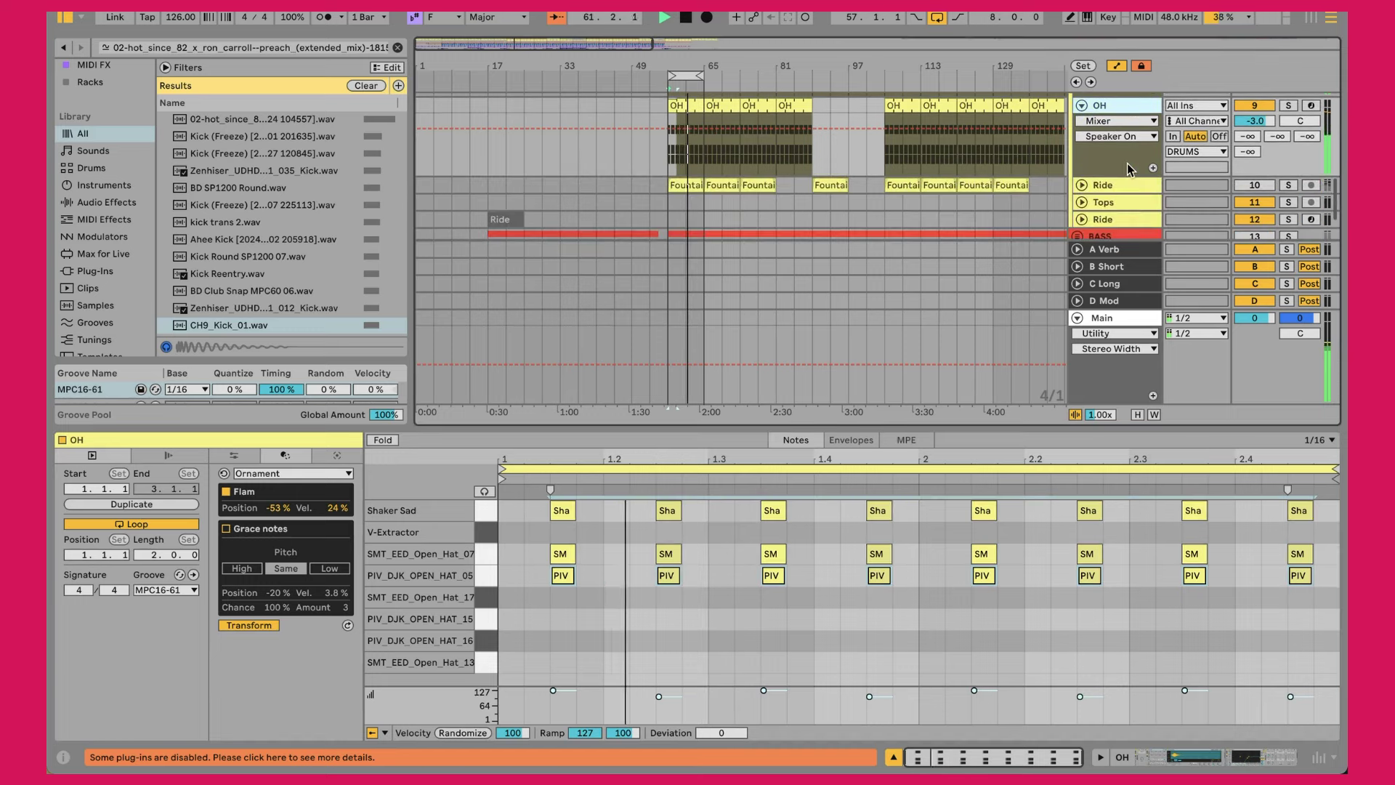
pyautogui.hotkey('shift', 'Tab')
pyautogui.hscroll(5, 615, 660)
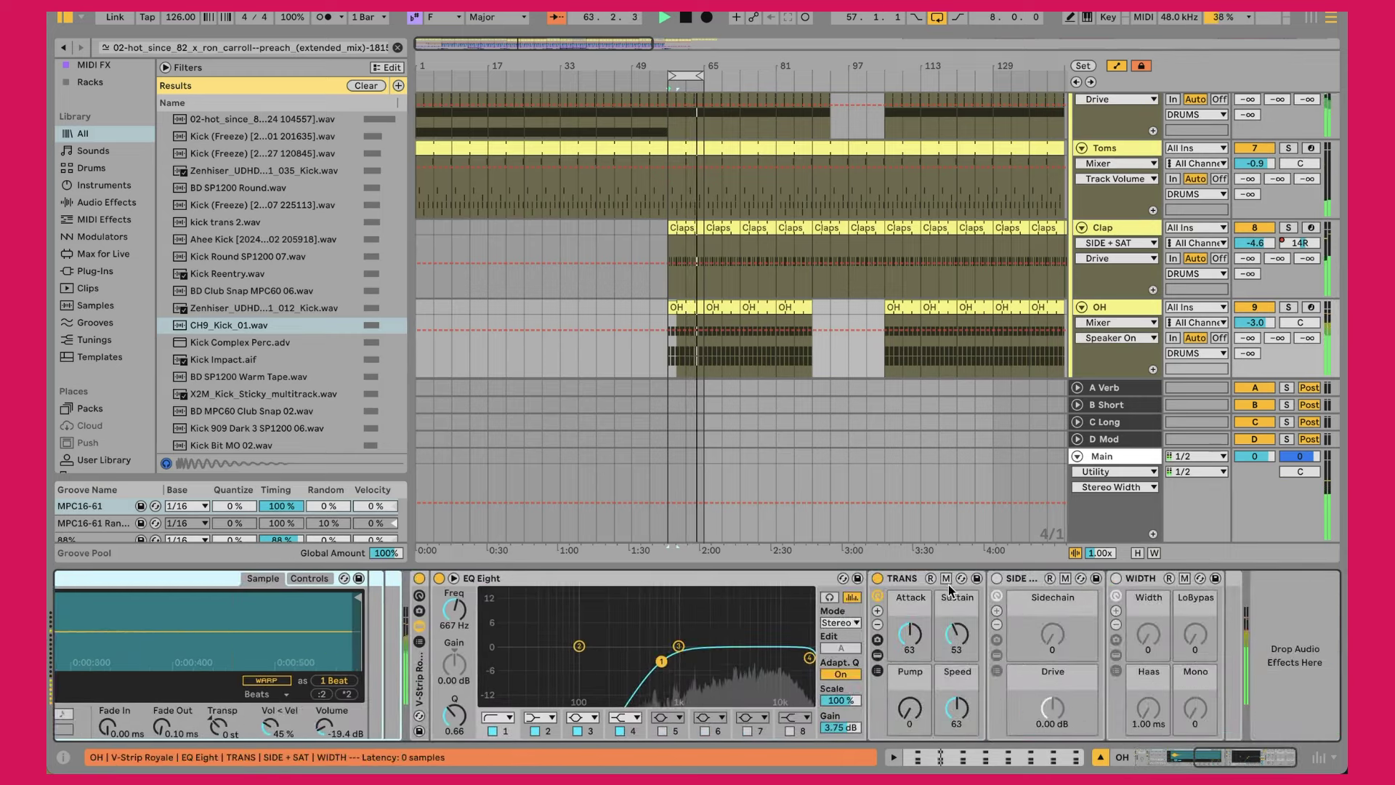
pyautogui.click(958, 631)
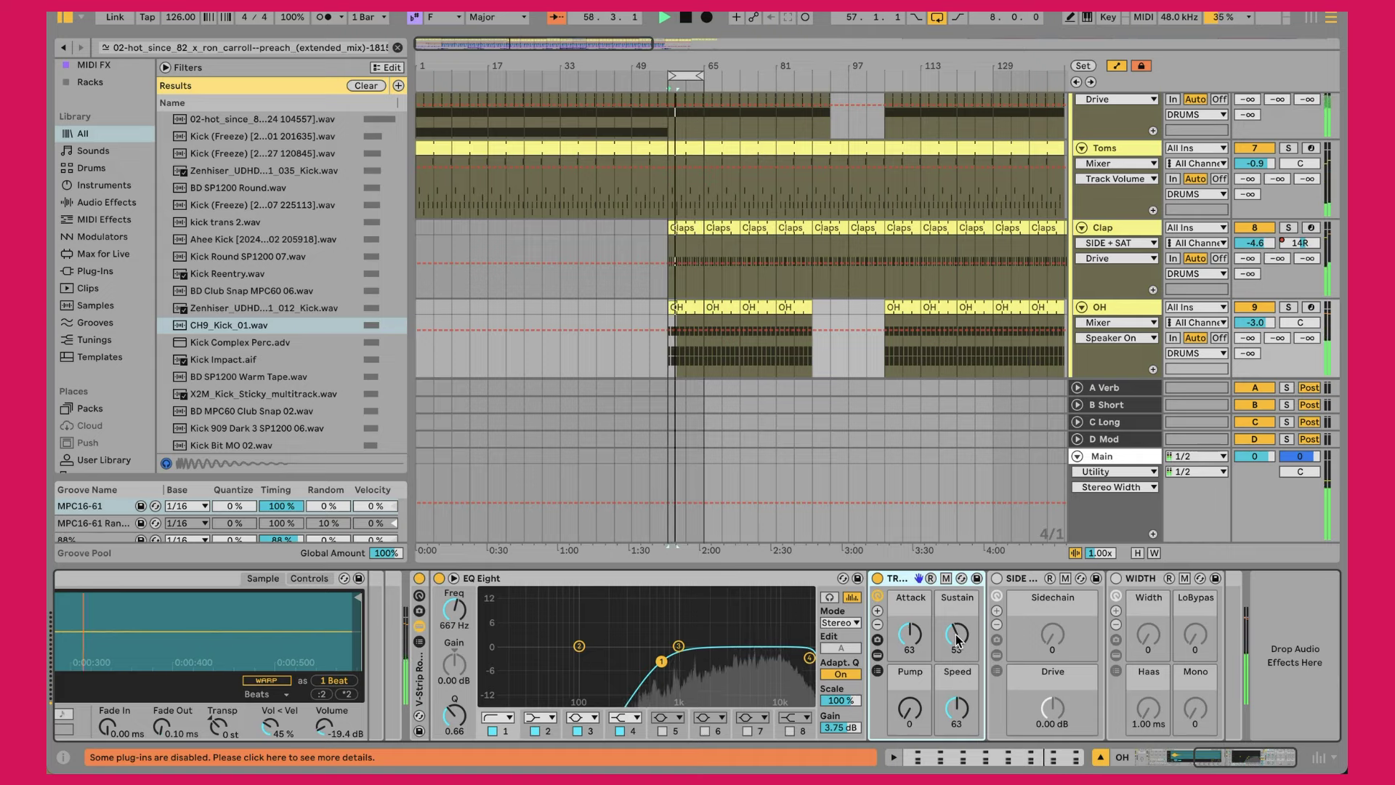
# Unfold and activate the Ride track directly below OH, and solo it.
pyautogui.scroll(-5, 1026, 268)
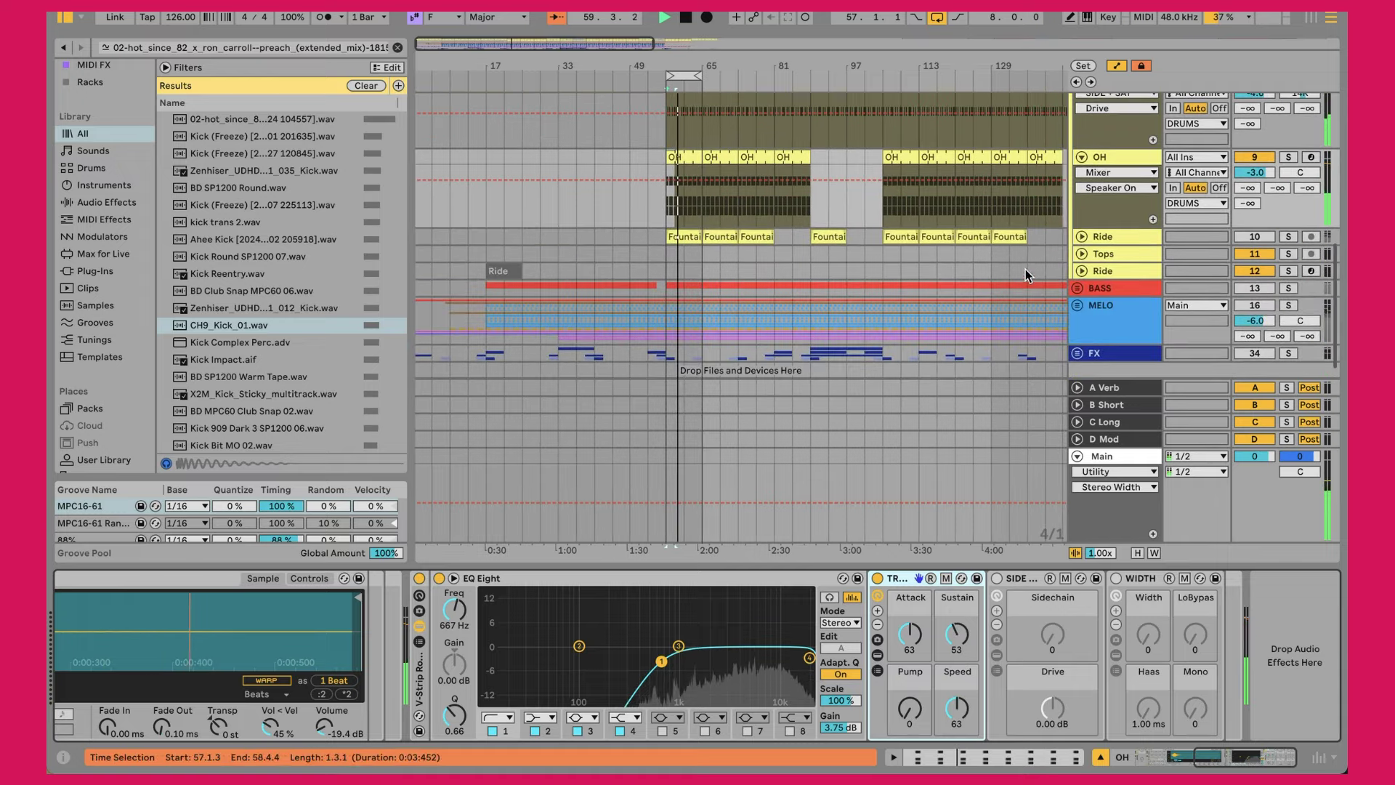
pyautogui.click(1082, 237)
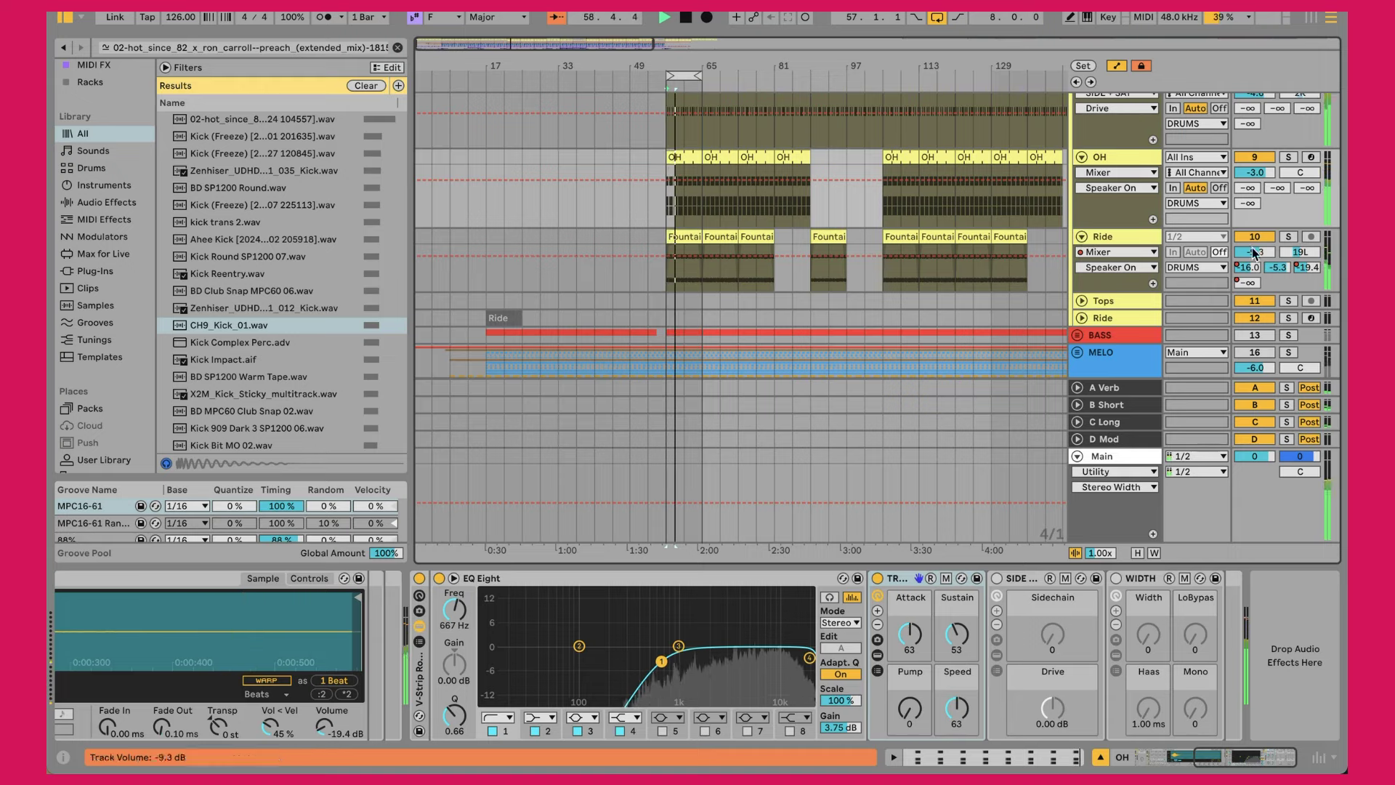
pyautogui.click(1290, 237)
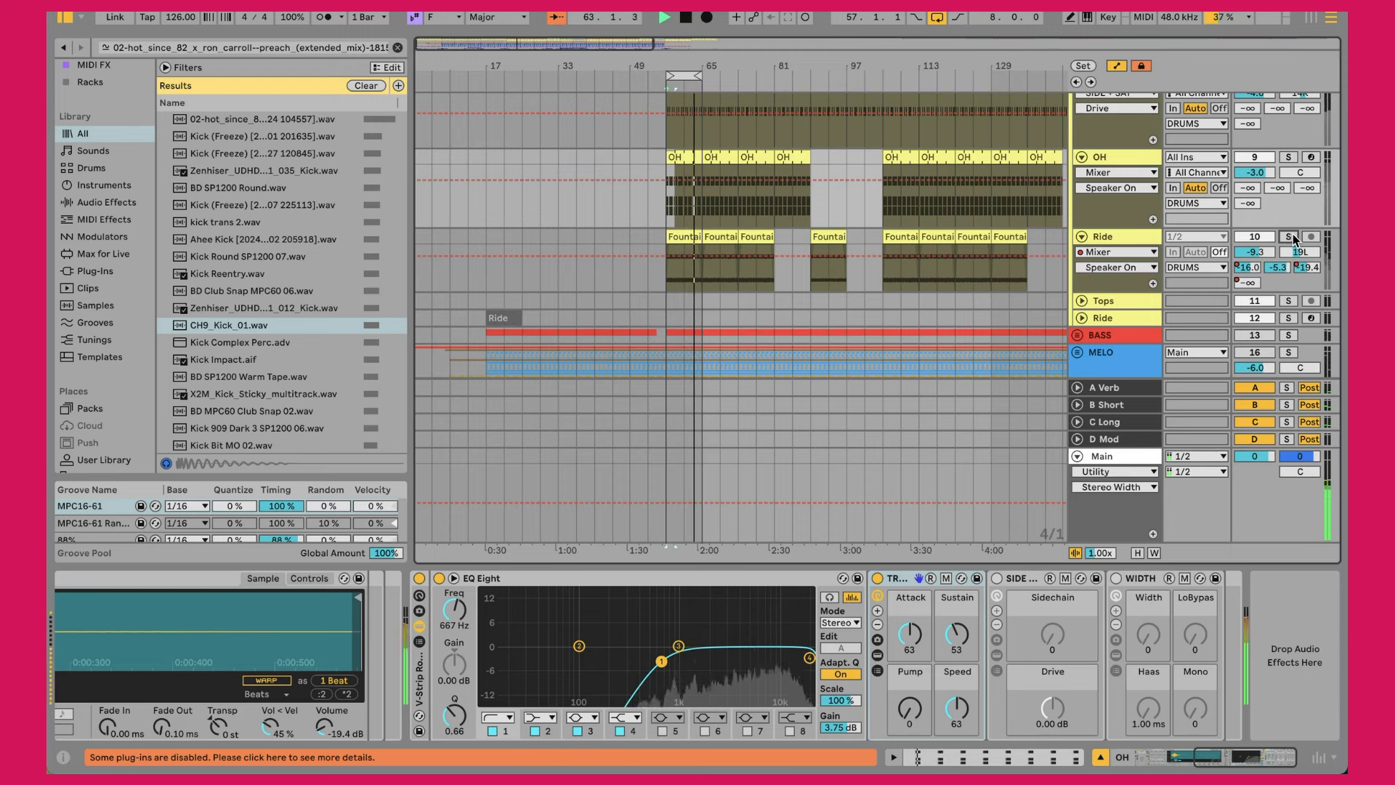
# Take the Ride track out of solo and zoom the arrangement in on its first ride clip at bar 57.
pyautogui.click(1290, 237)
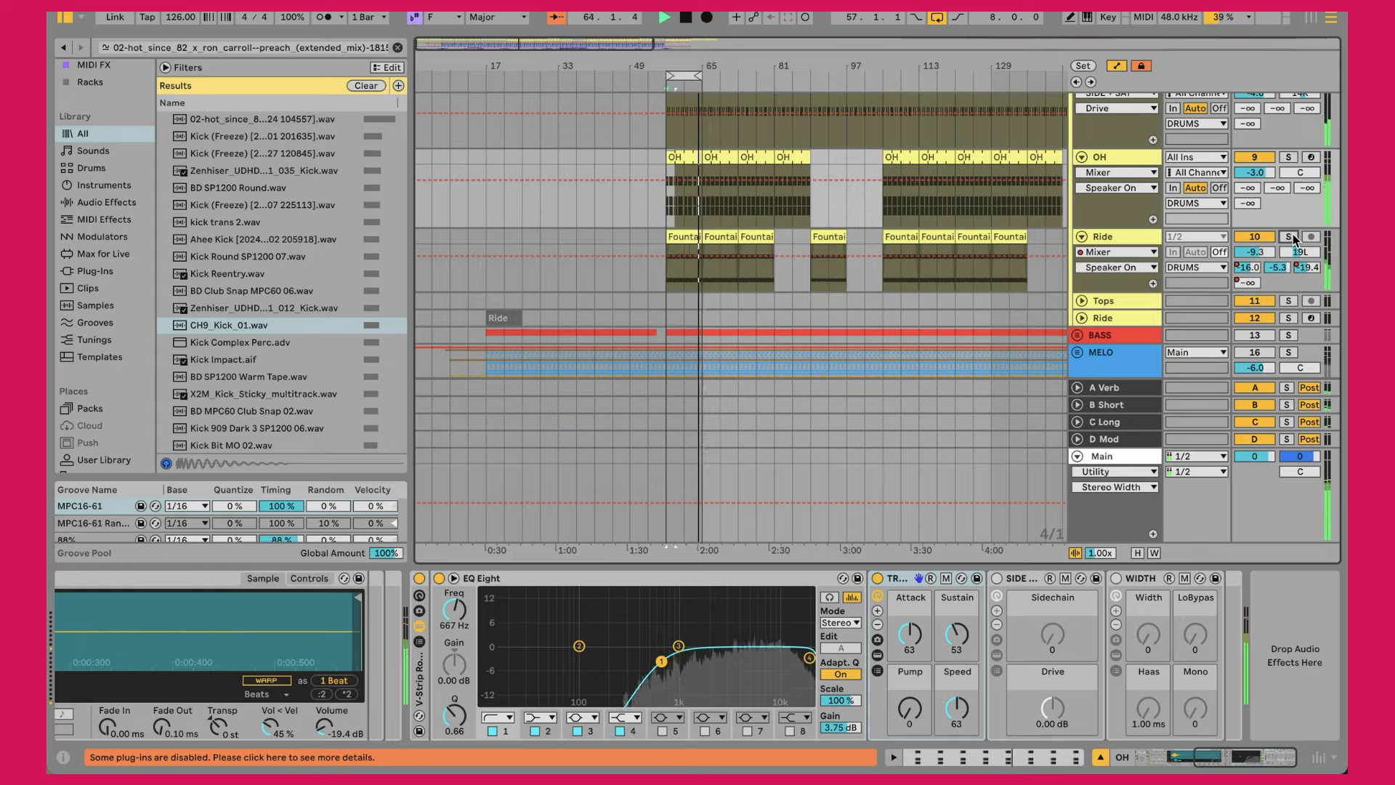
pyautogui.click(687, 236)
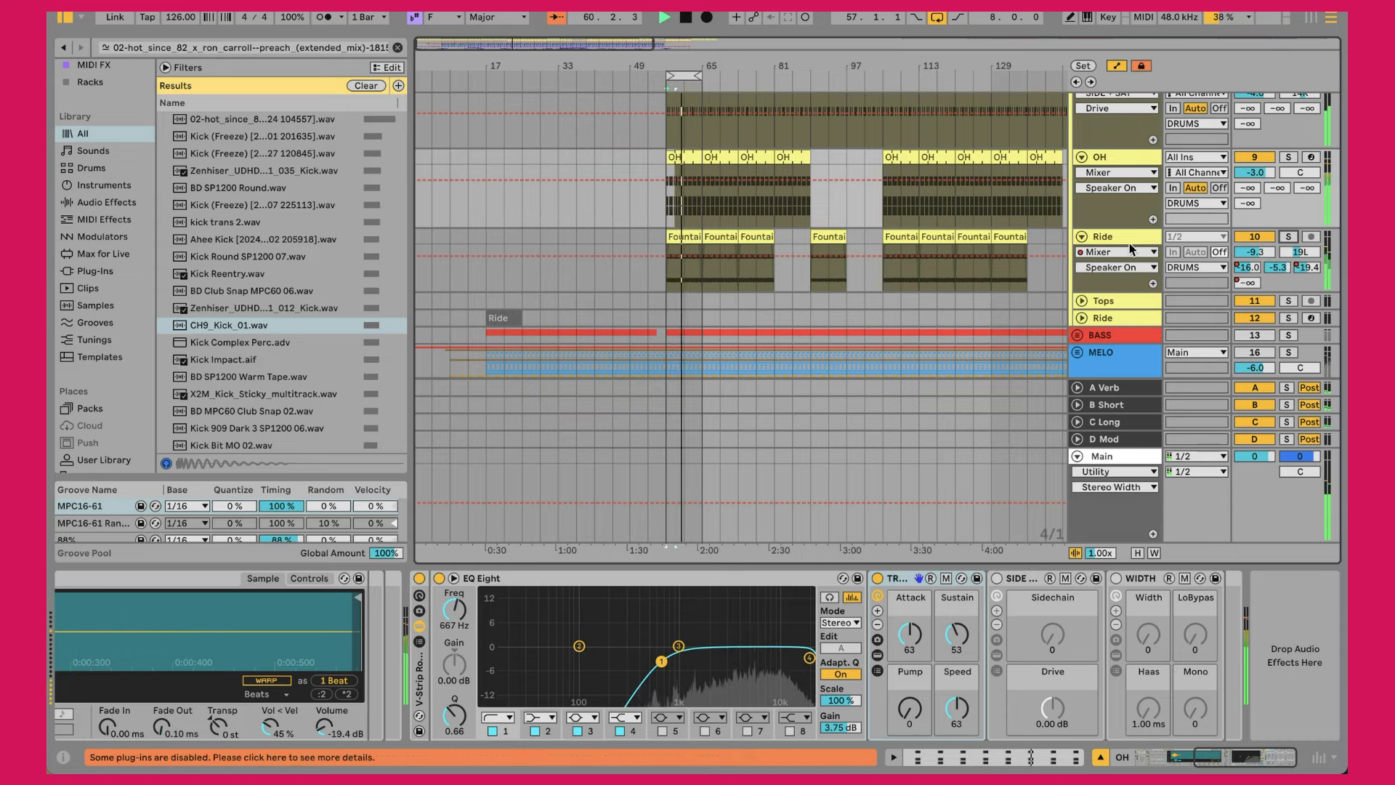
pyautogui.click(671, 269)
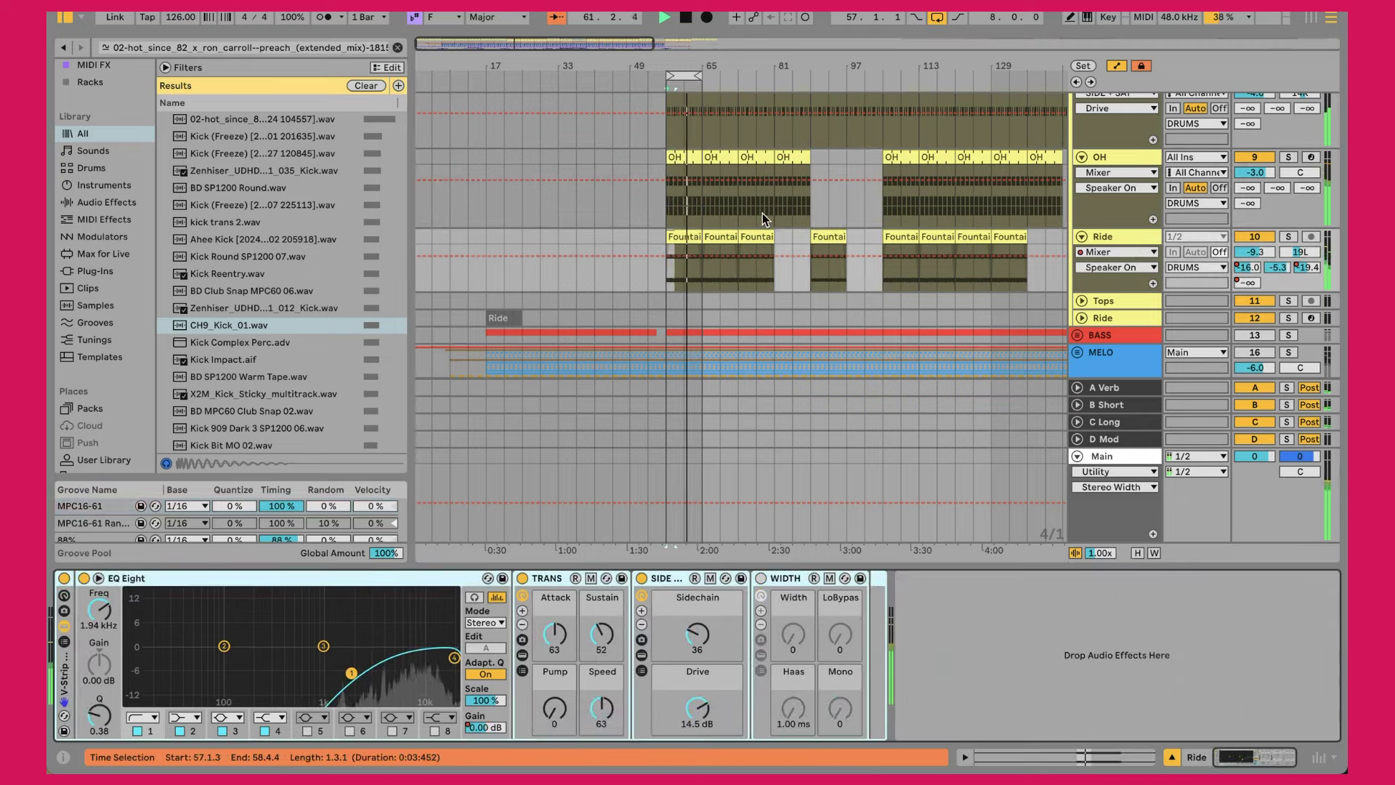
pyautogui.scroll(5, 682, 63)
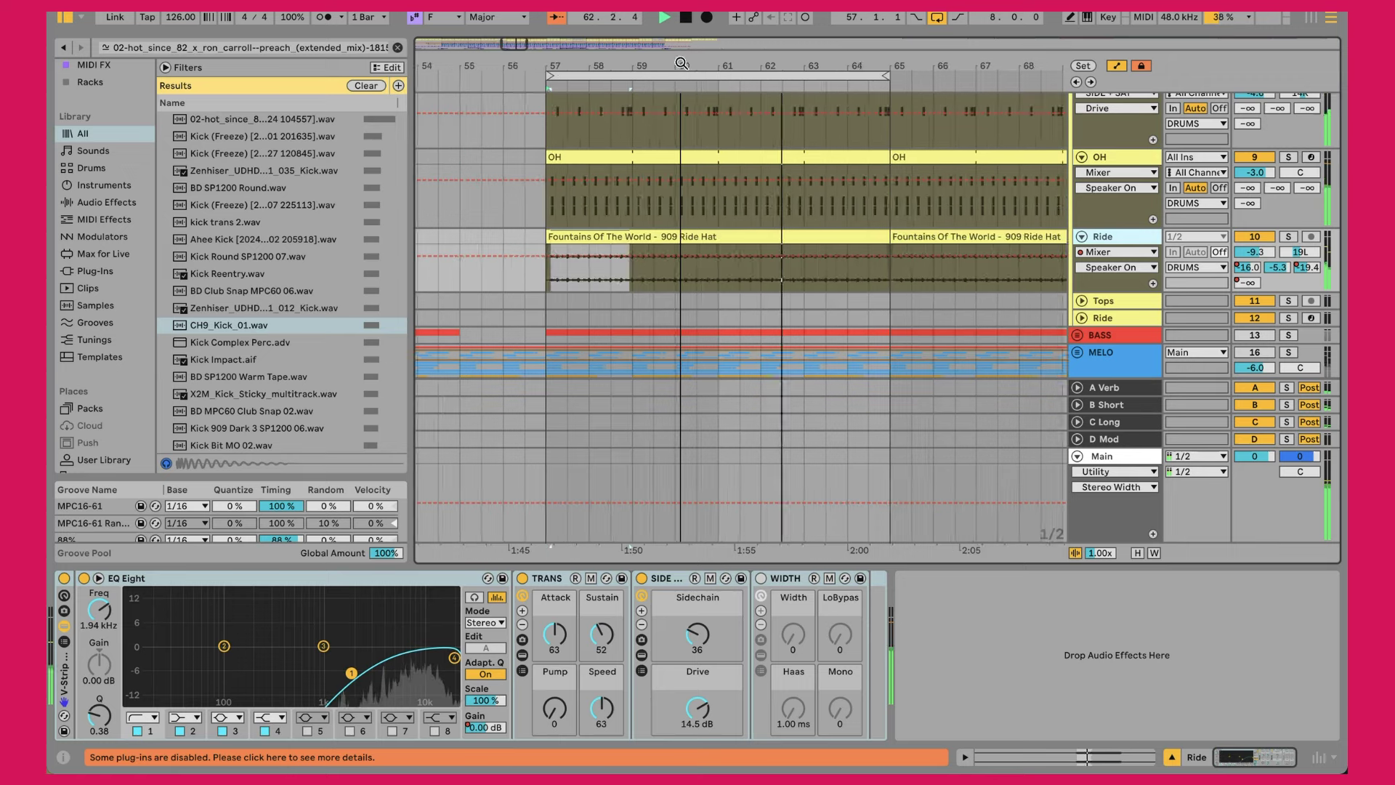
# Open the first OH clip's notes, and compare them with the waveform of the Fountains Of The World - 909 Ride Hat clip.
pyautogui.doubleClick(552, 164)
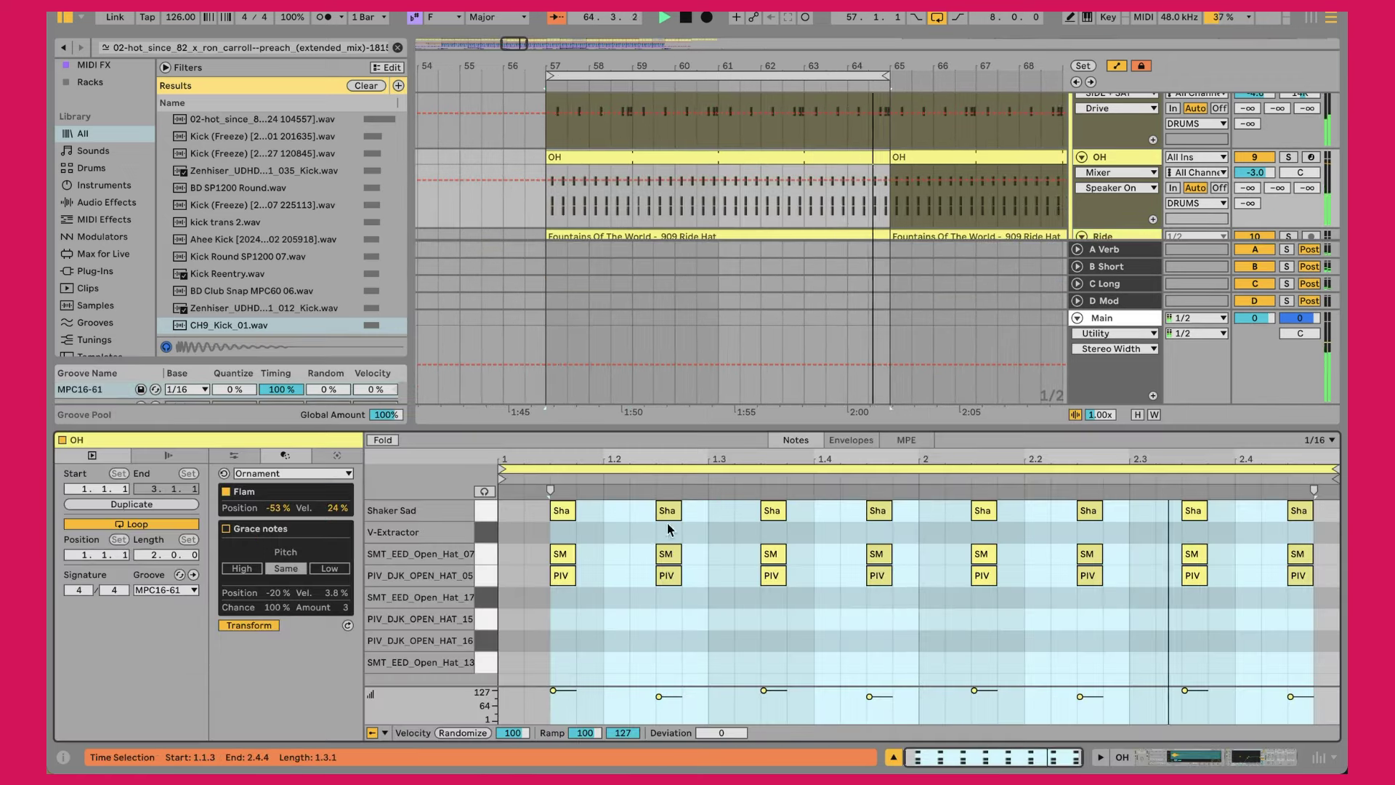
pyautogui.scroll(-3, 1119, 169)
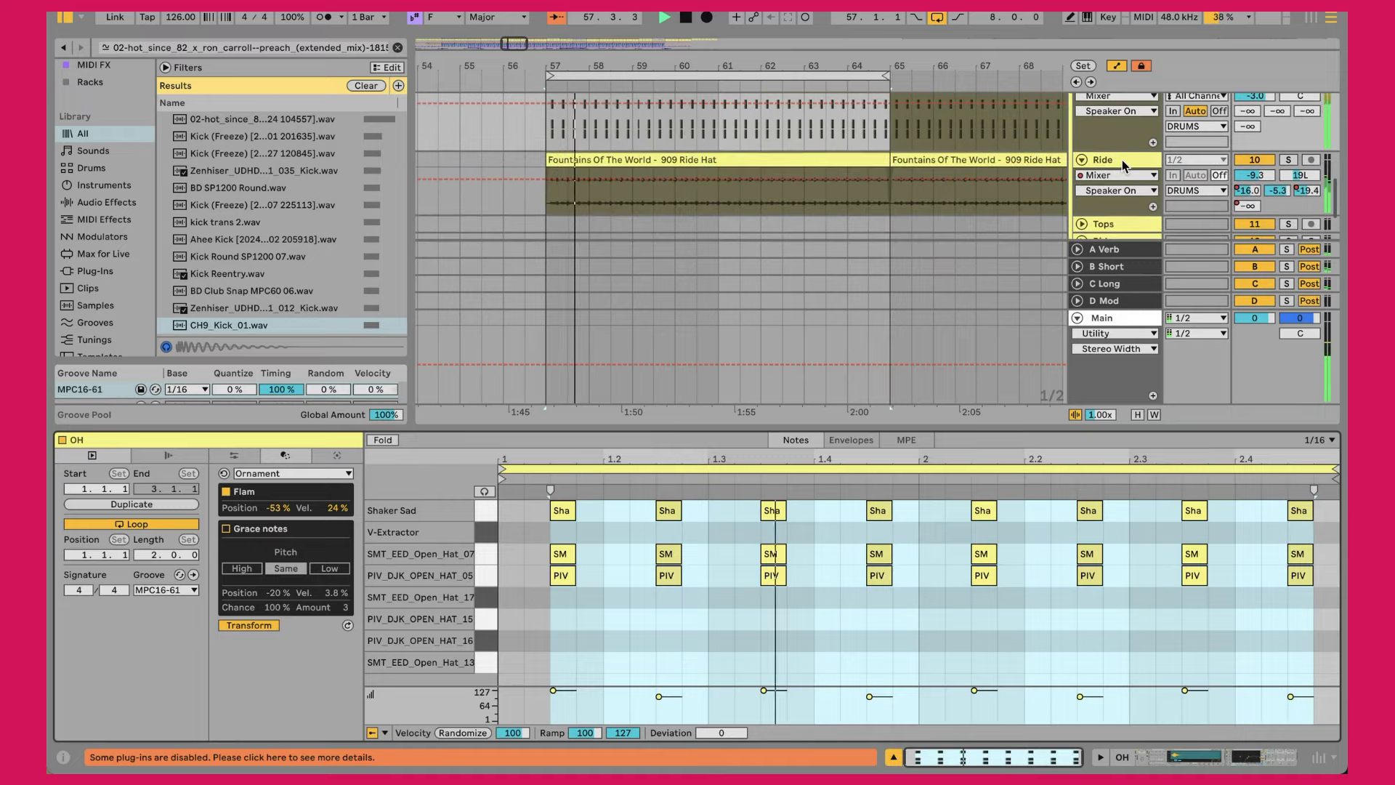
pyautogui.click(1122, 166)
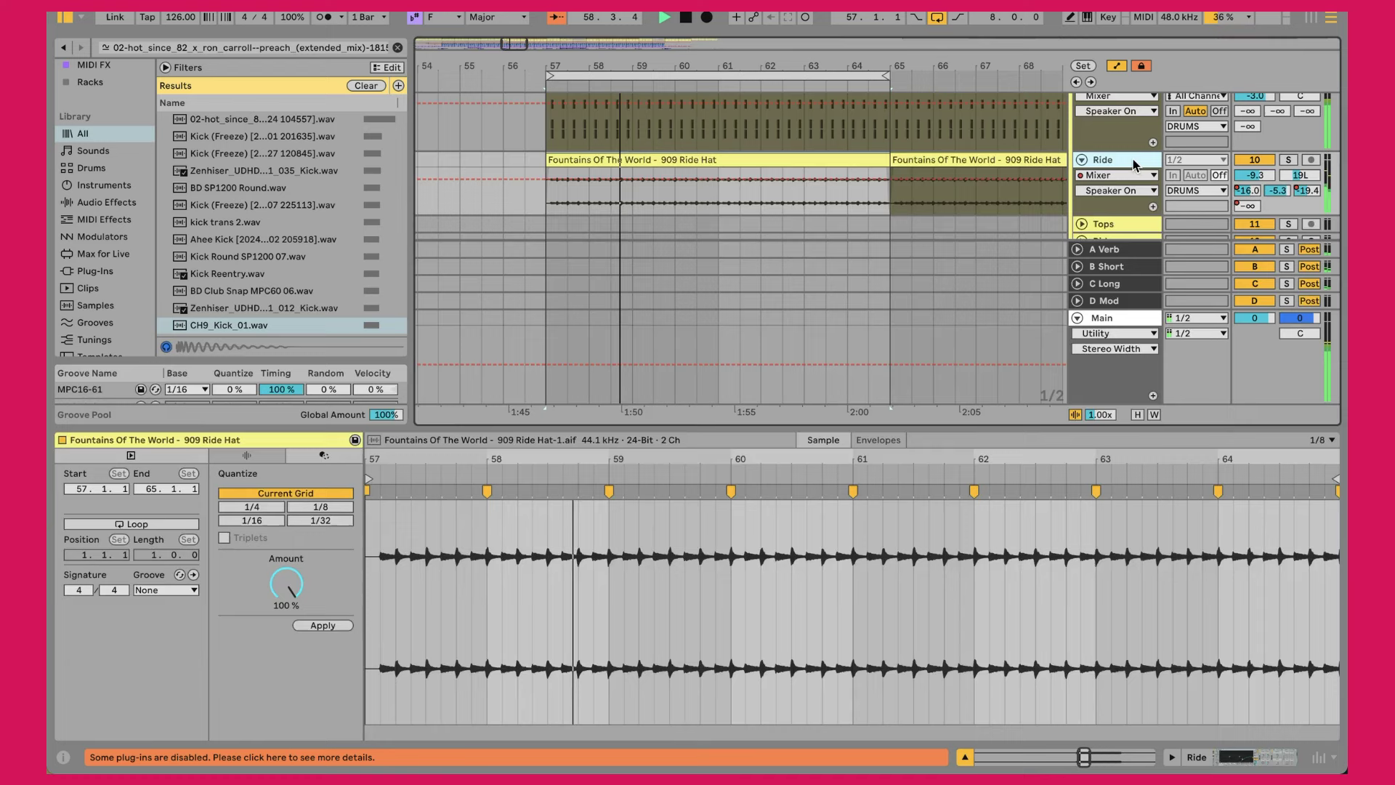
# Show the Ride track's device chain and examine the EQ Eight low cut and the Sustain and Sidechain macros.
pyautogui.click(1134, 161)
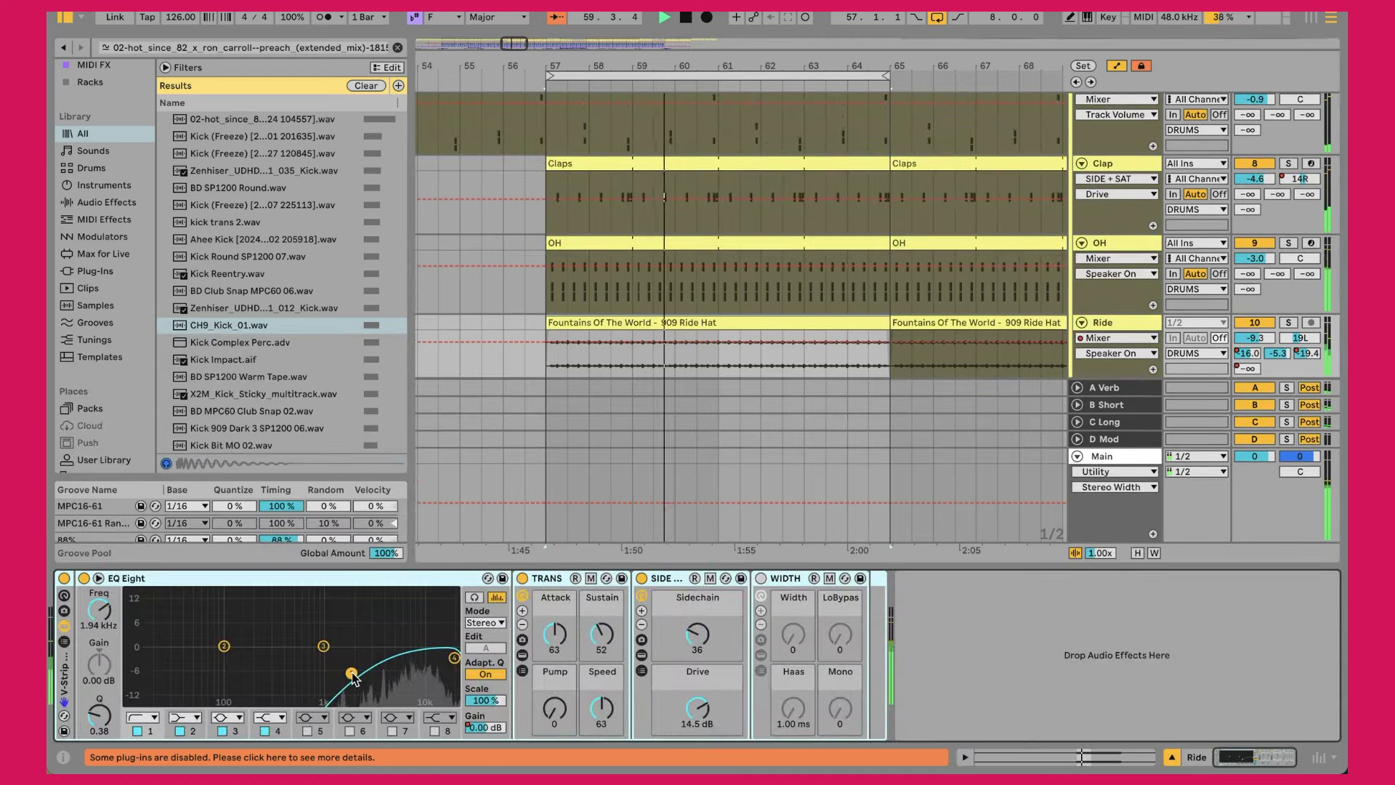
pyautogui.click(602, 635)
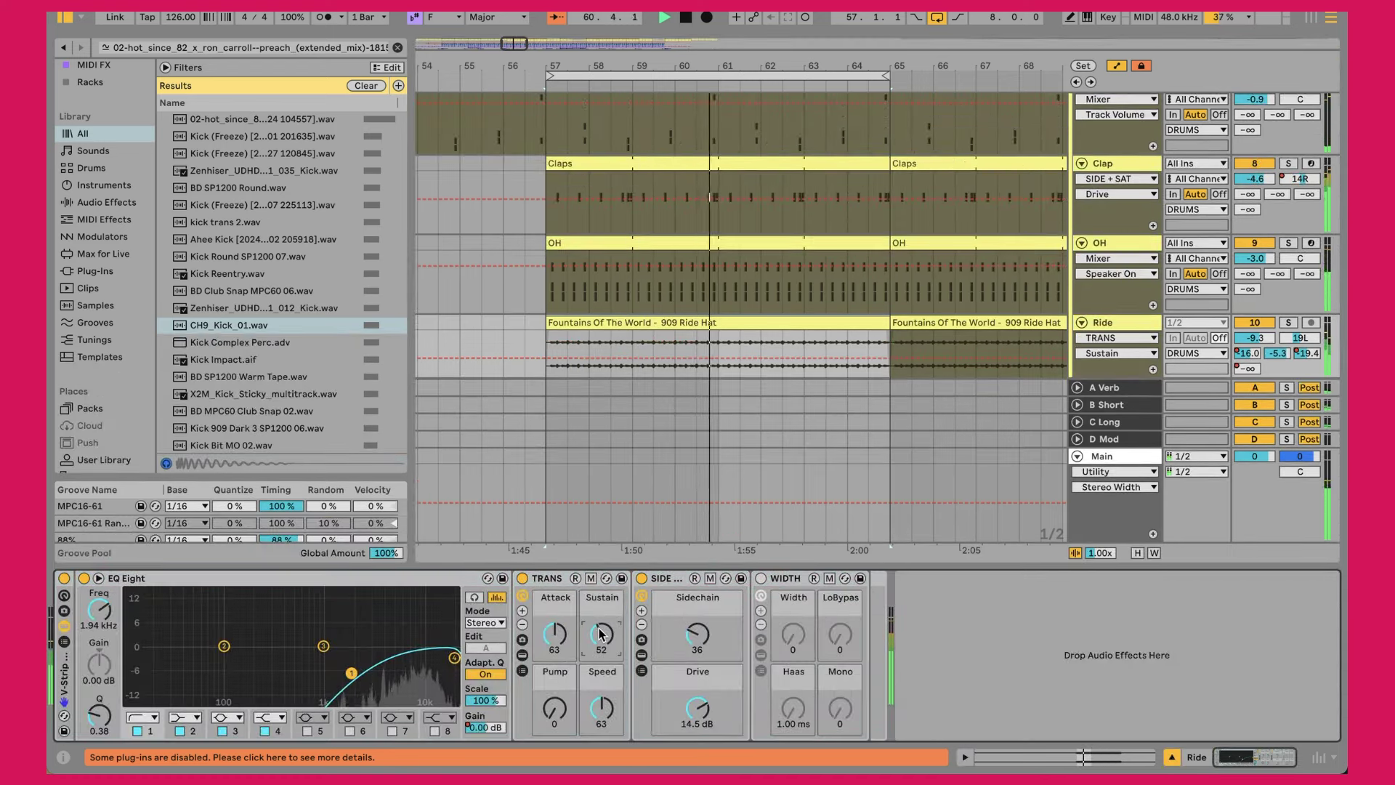
pyautogui.click(697, 634)
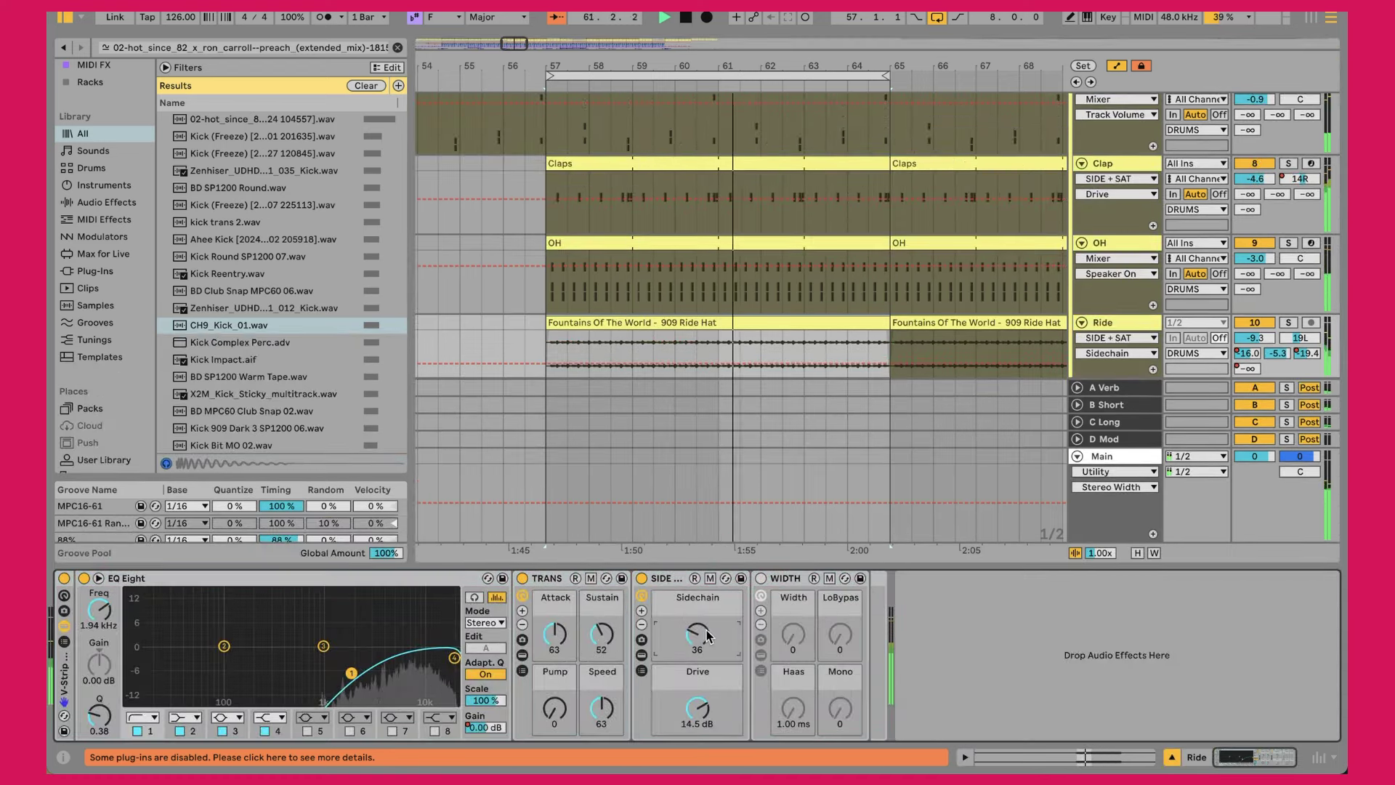
# Reveal the devices inside the Ride track's SIDE + SAT rack, inspect the Shaper curve, and hide them again.
pyautogui.click(641, 655)
pyautogui.hscroll(5, 744, 645)
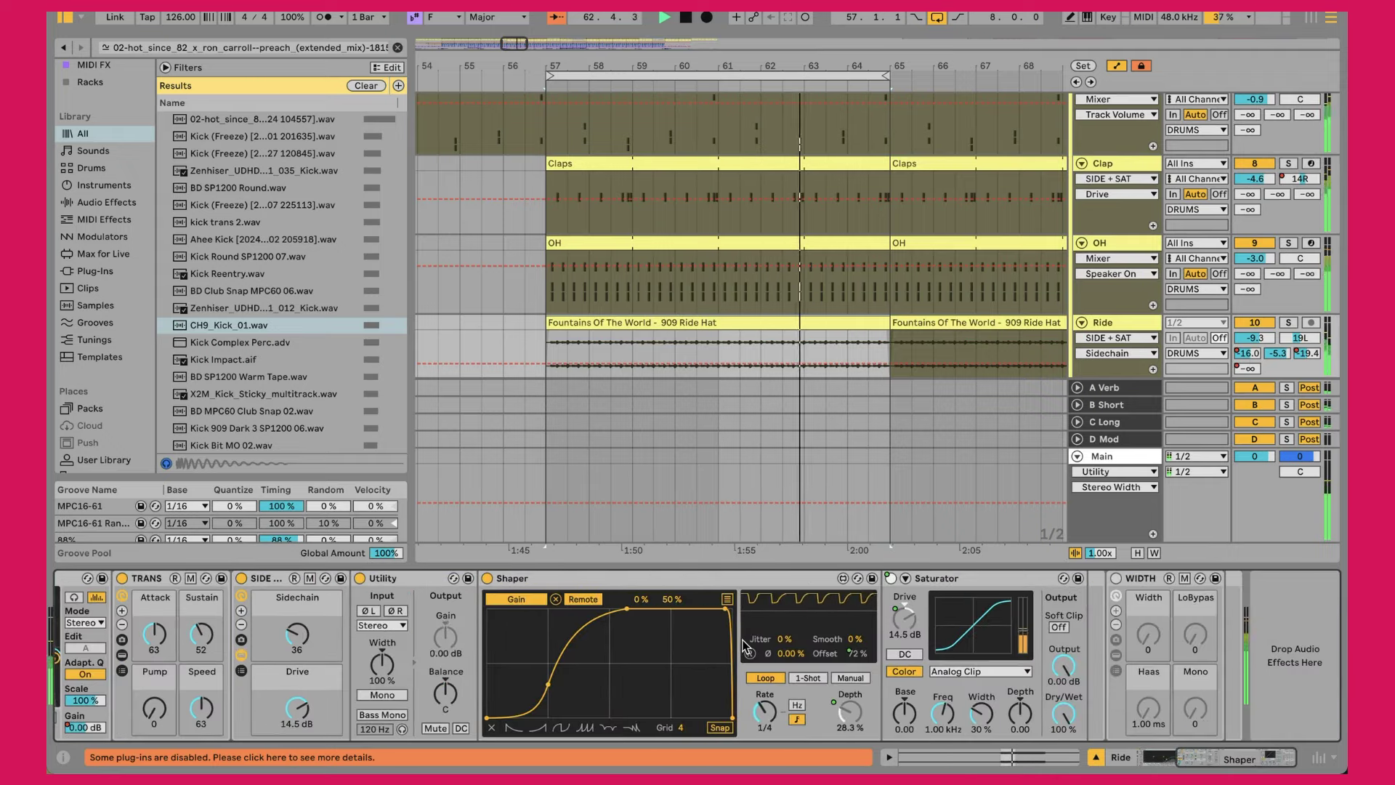
pyautogui.click(538, 578)
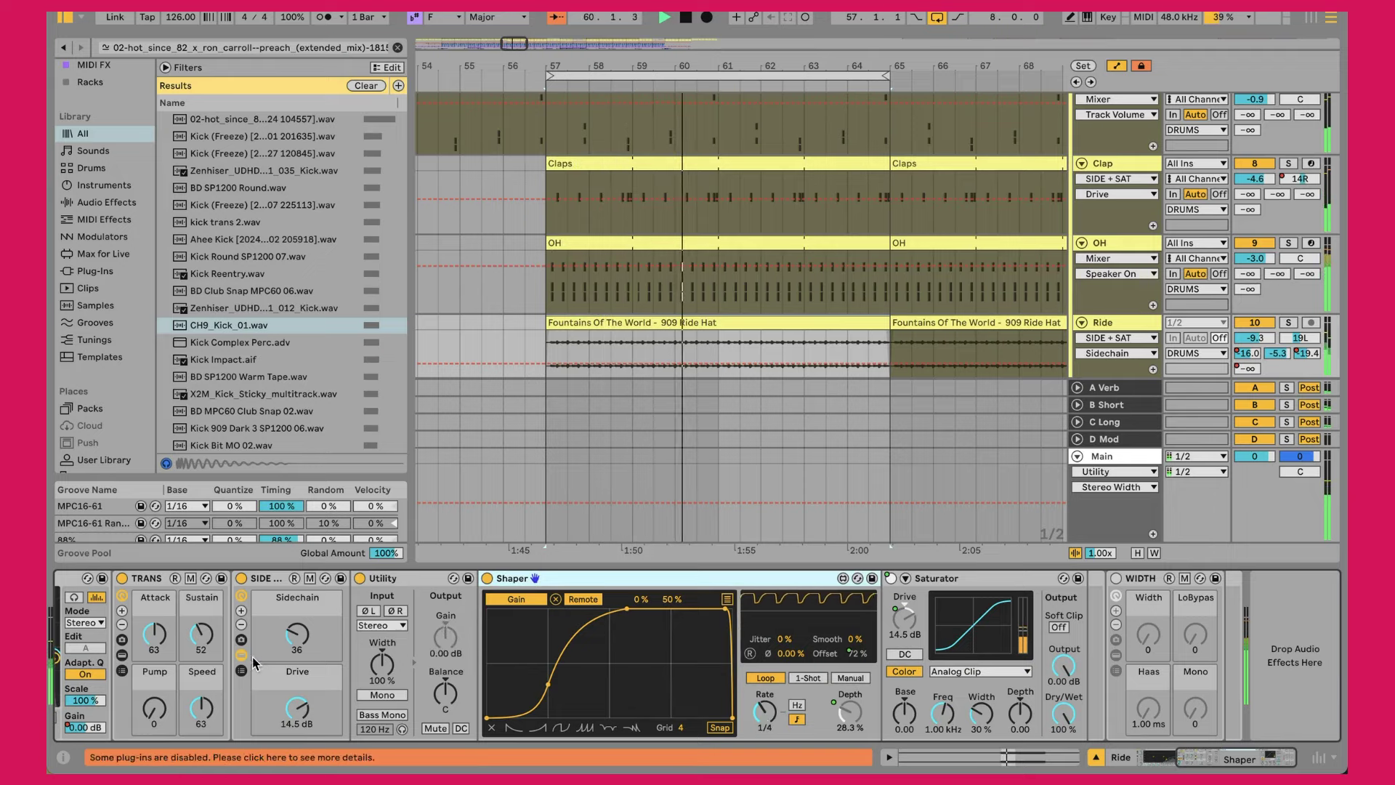
pyautogui.hotkey('ctrl', 'z')
pyautogui.hotkey('ctrl', 'z')
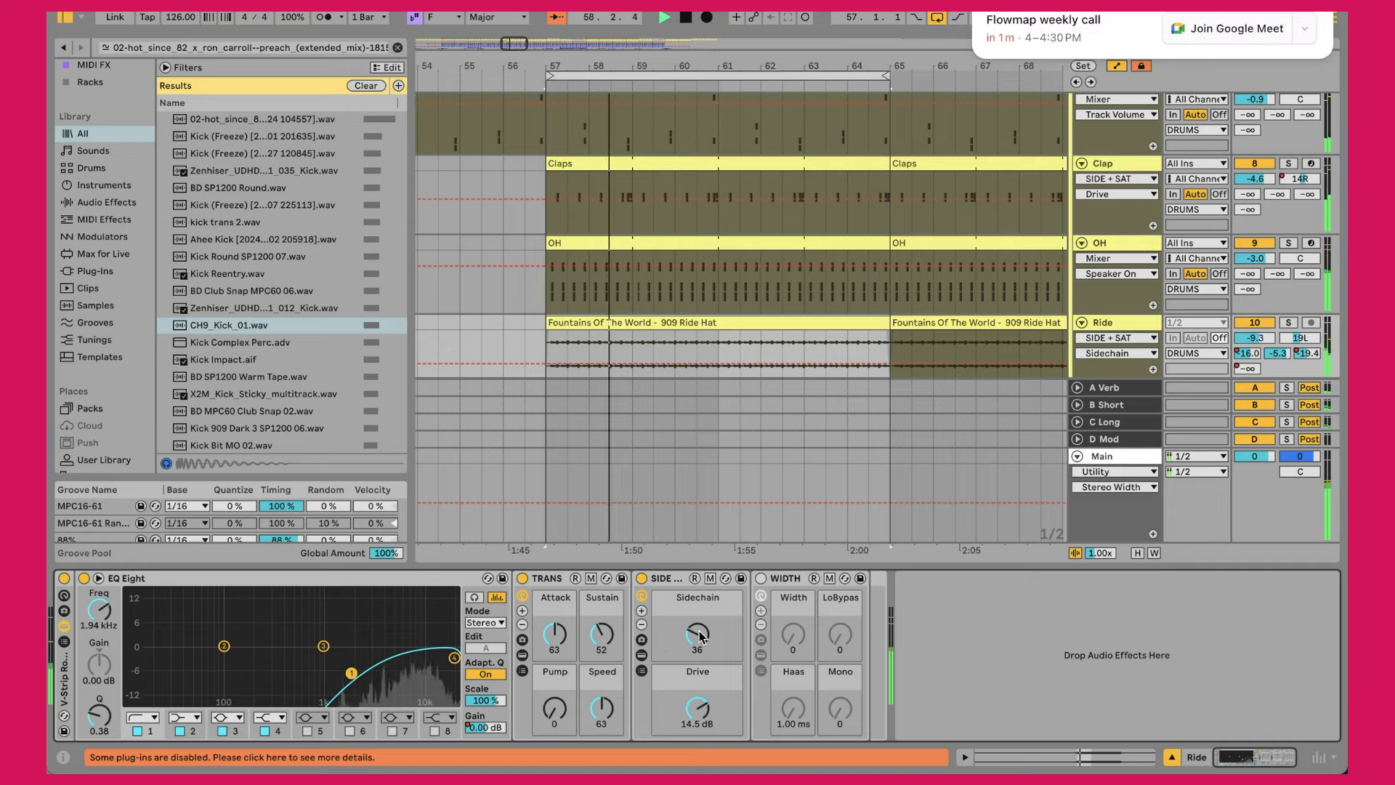
# Dismiss the meeting notification, return to the start of the drum group, and show the Larse Kick track's device chain.
pyautogui.click(982, 13)
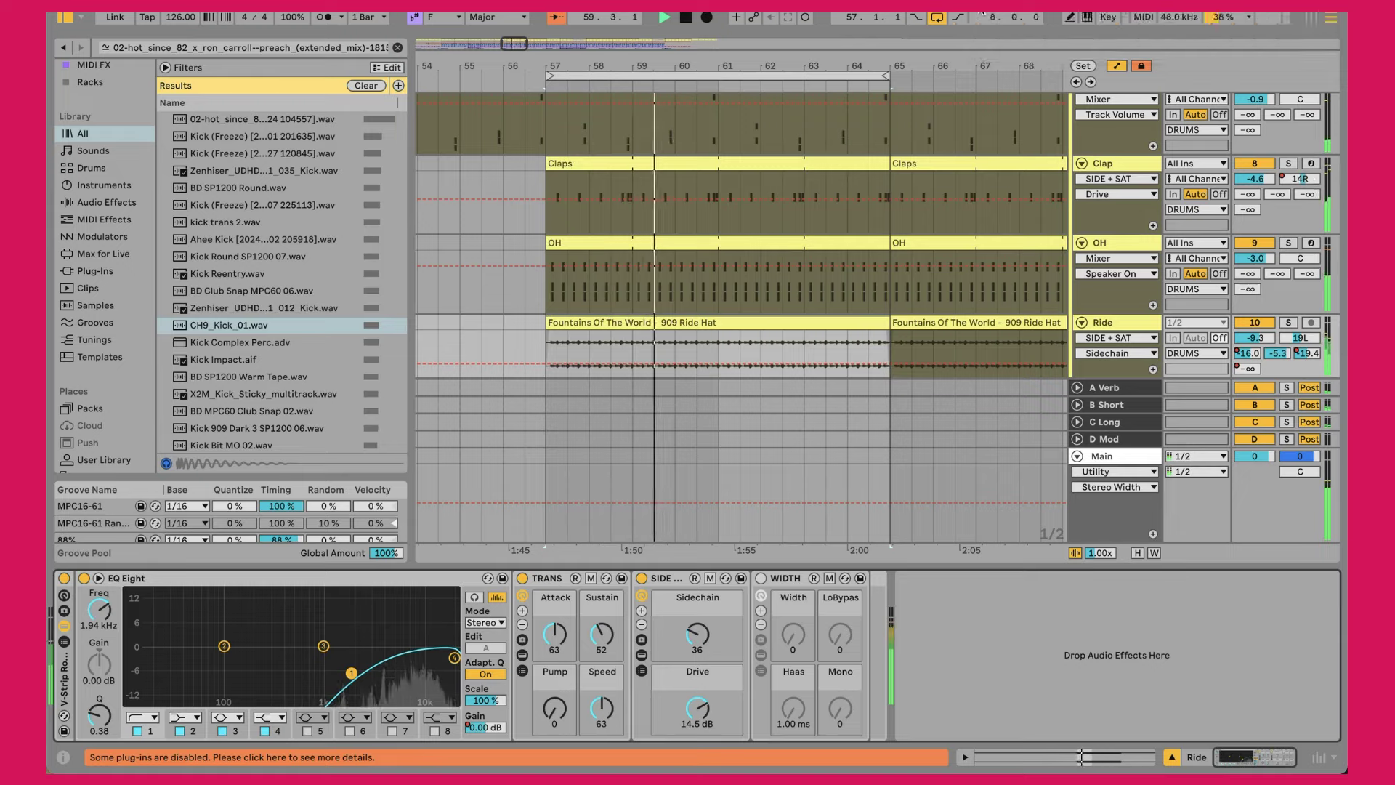
pyautogui.scroll(-2, 718, 402)
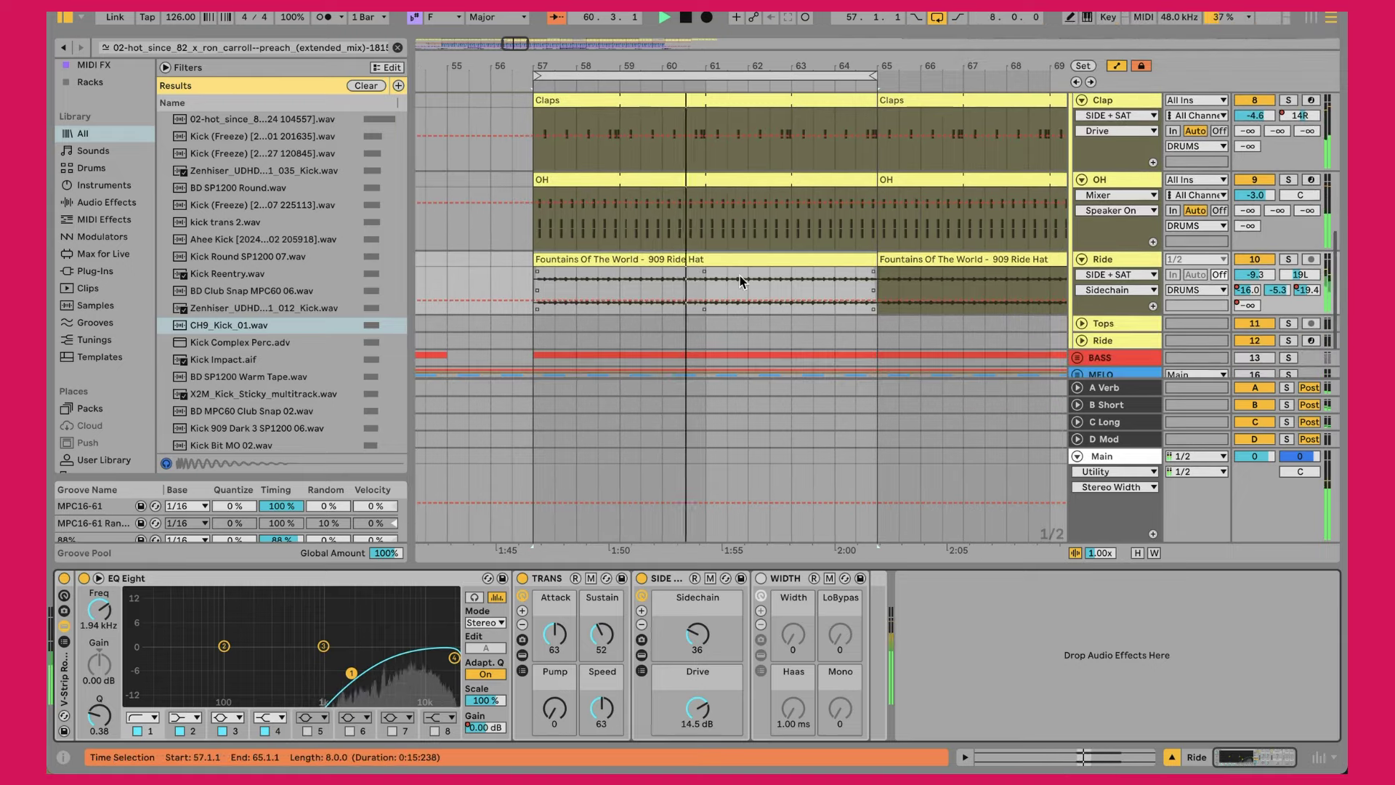
pyautogui.scroll(4, 740, 276)
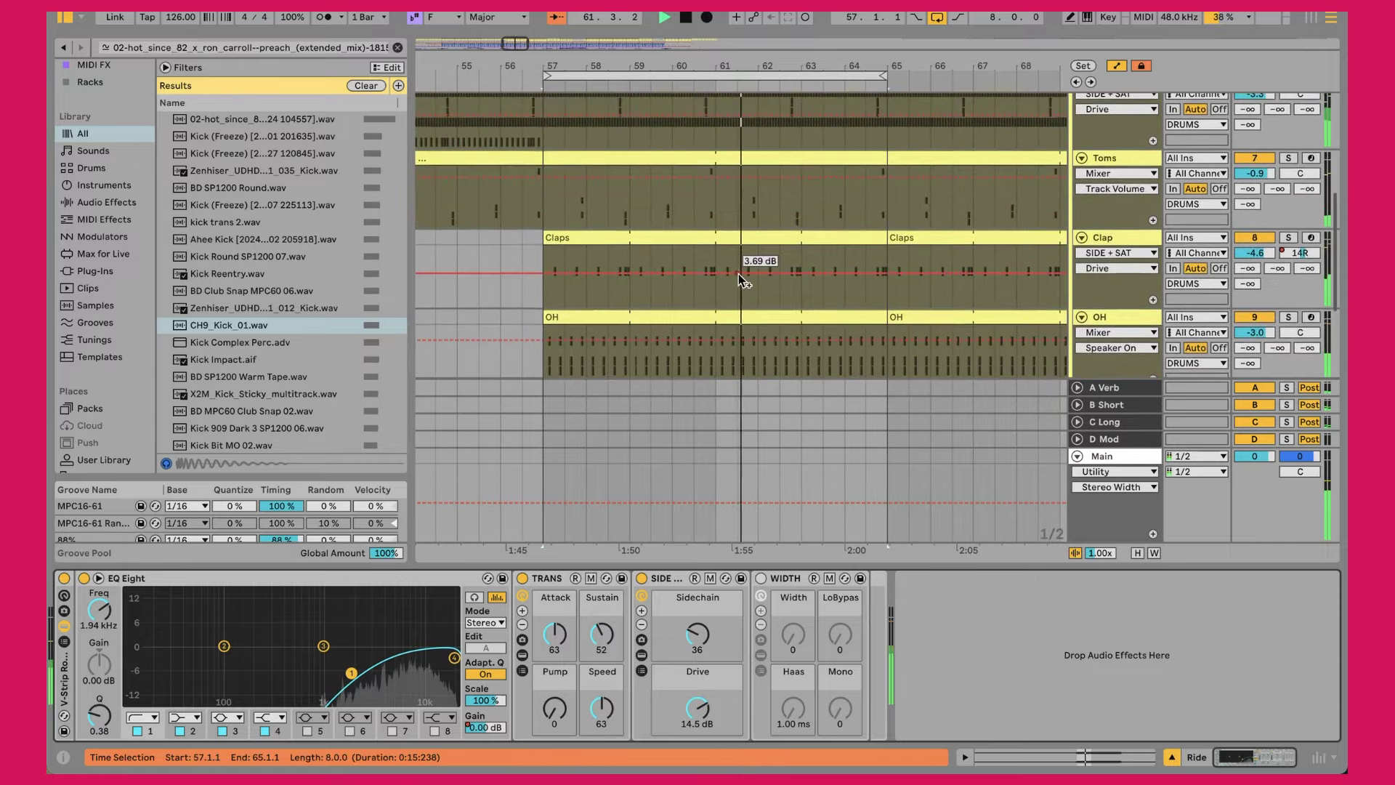
pyautogui.scroll(6, 740, 276)
pyautogui.scroll(-1, 740, 277)
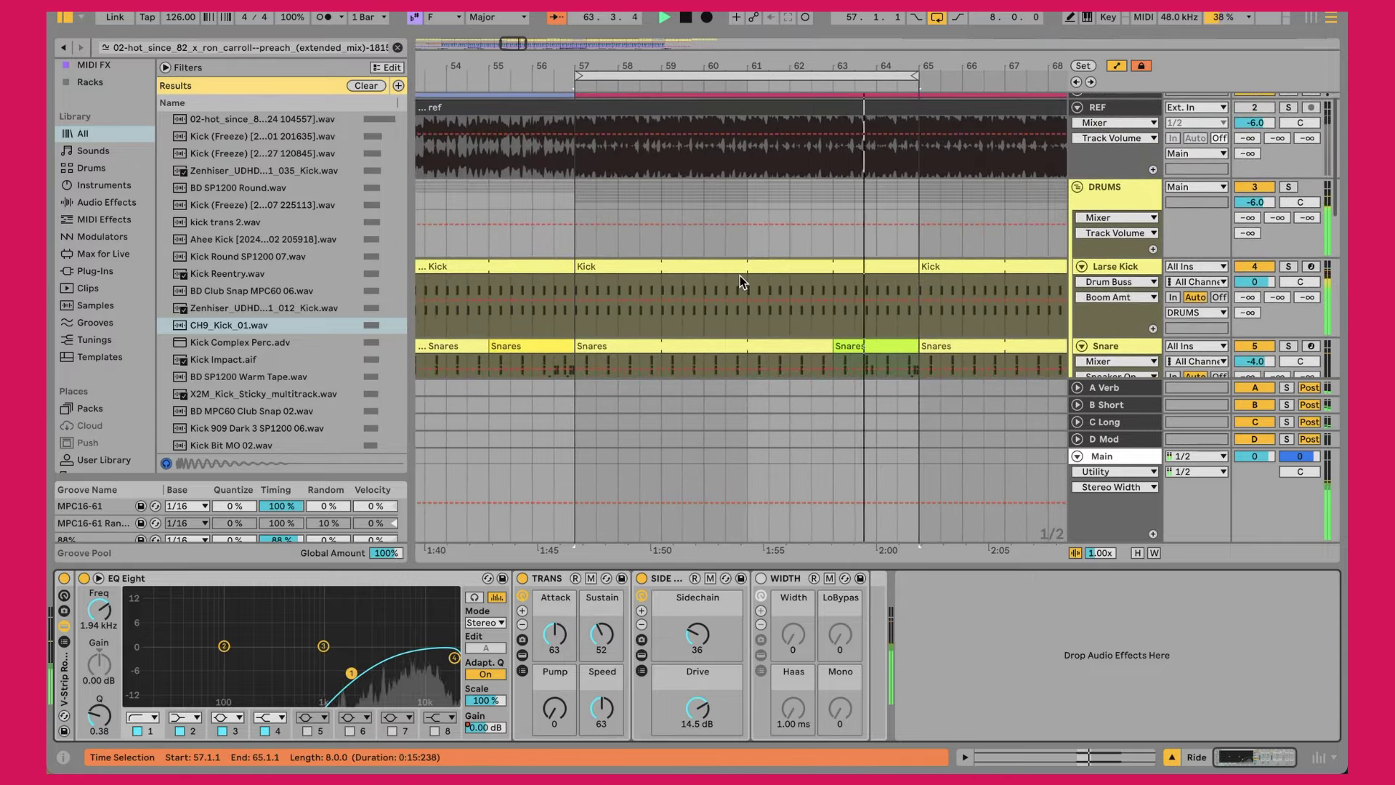
pyautogui.scroll(1, 740, 276)
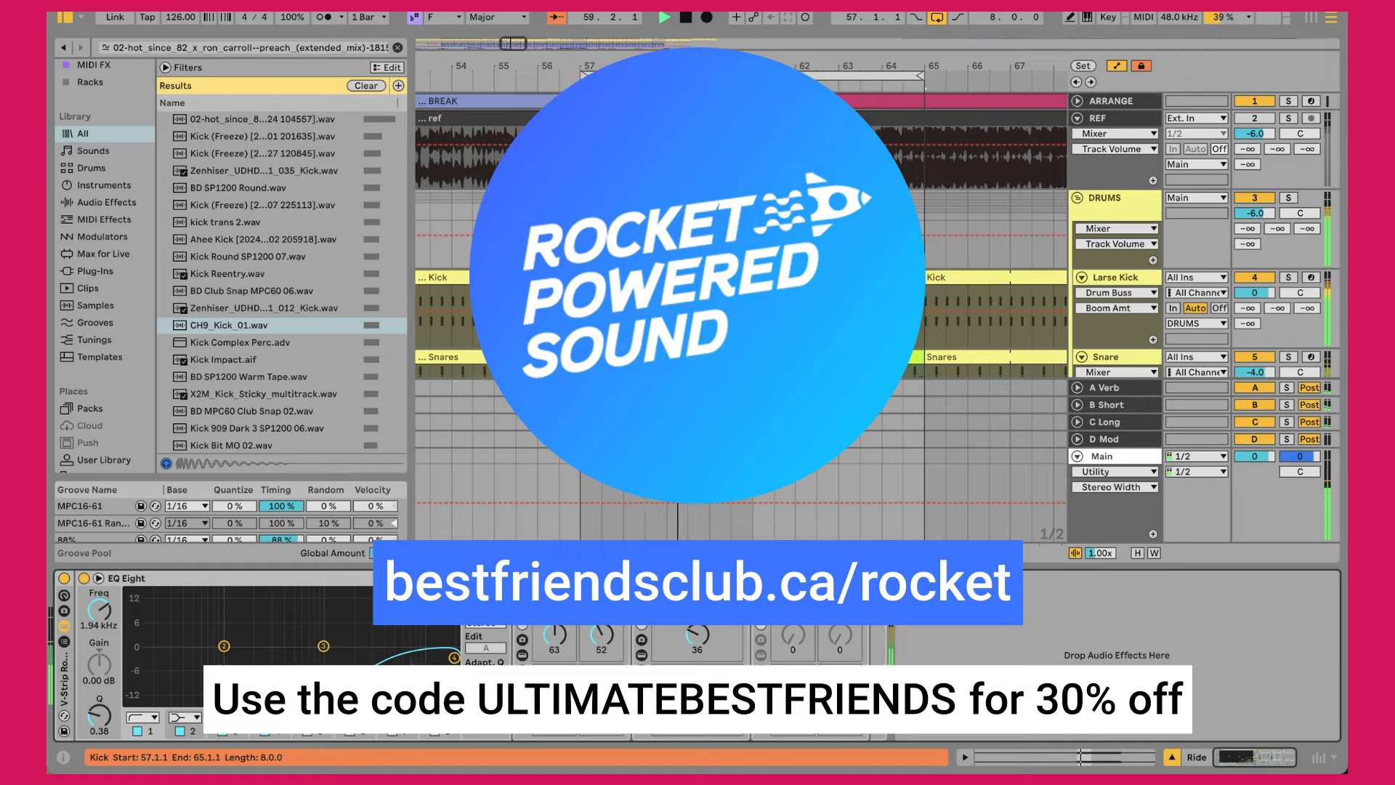
pyautogui.click(1123, 284)
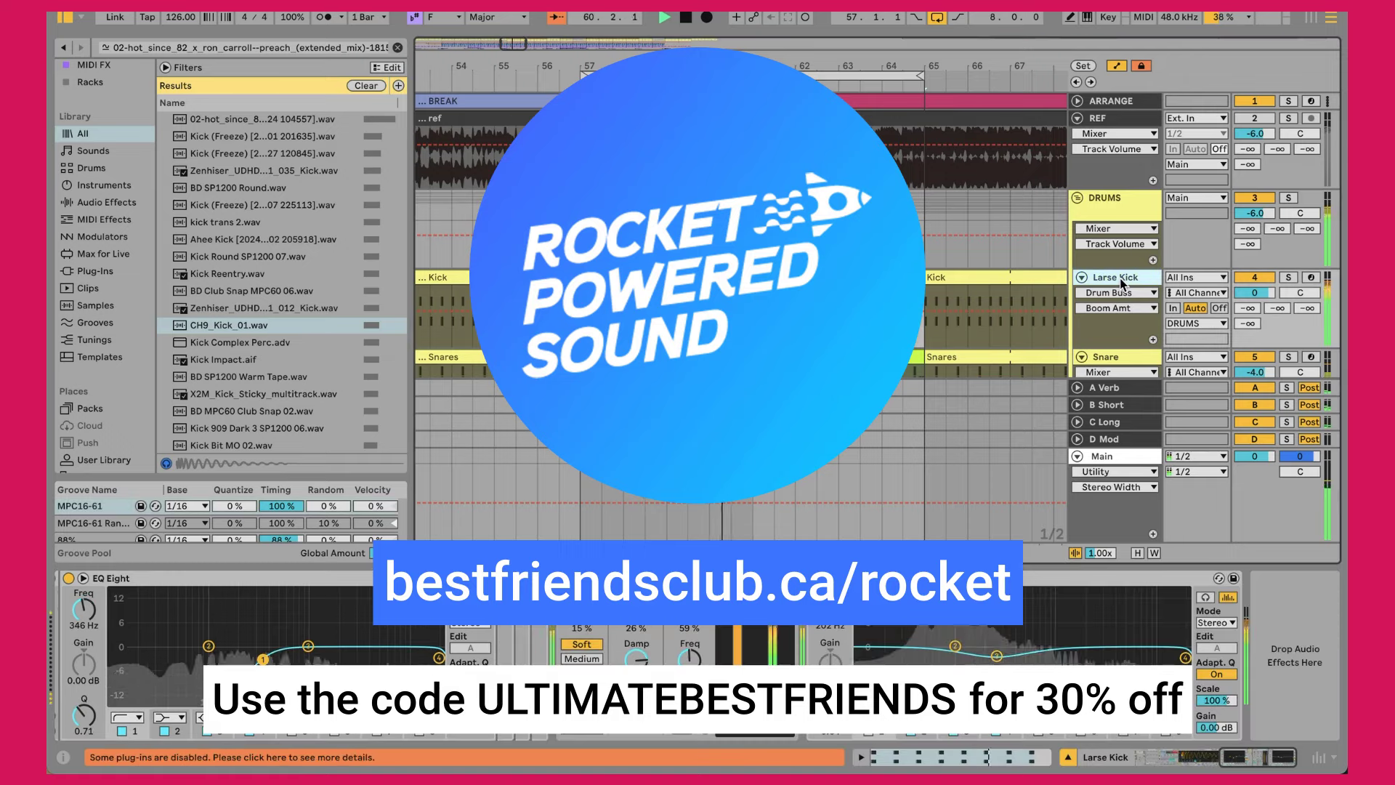